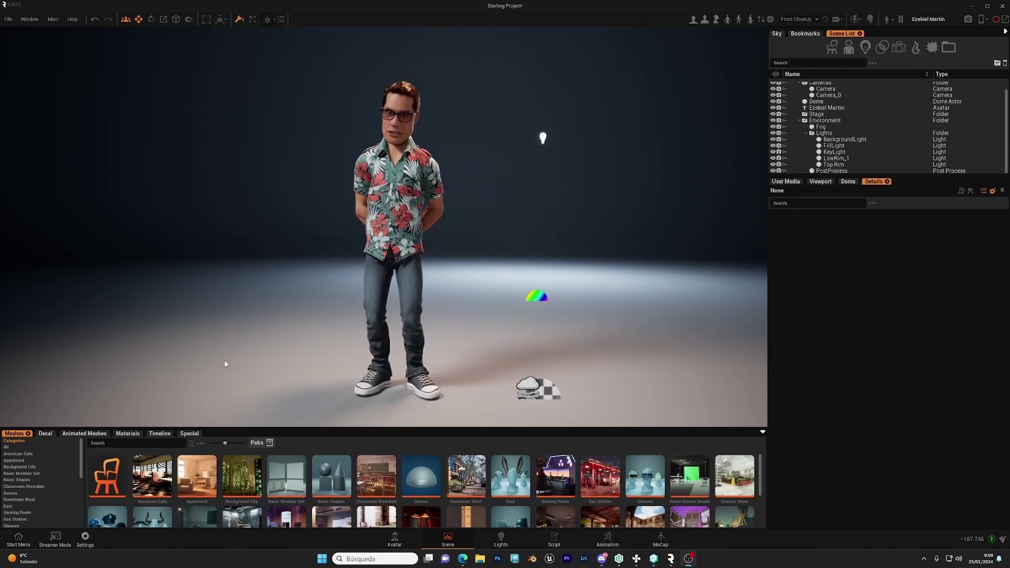
Add a Spot Light from the Special assets' Lights category to the floor beside the avatar and raise it to about head height.
click(188, 434)
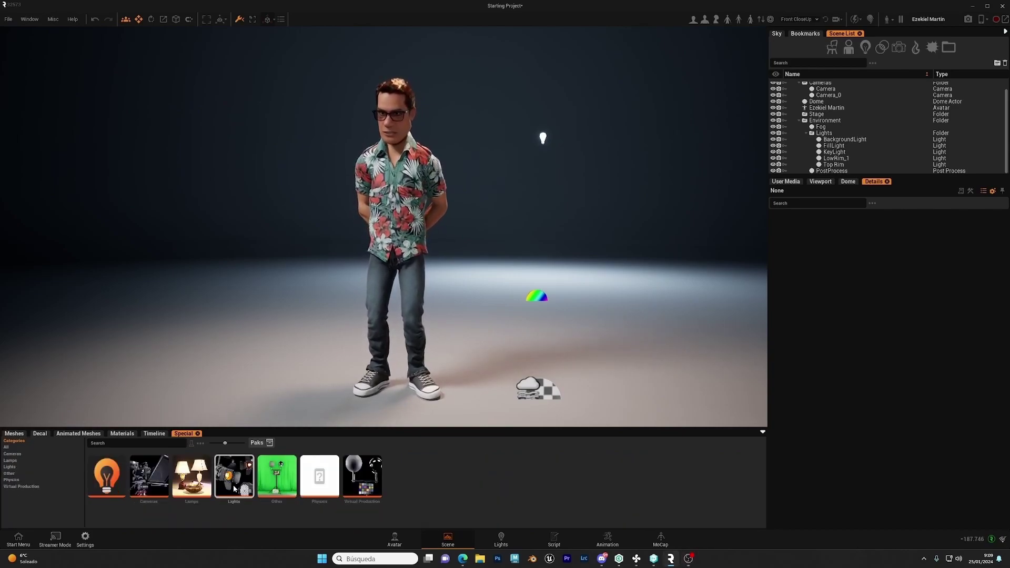
double_click(236, 483)
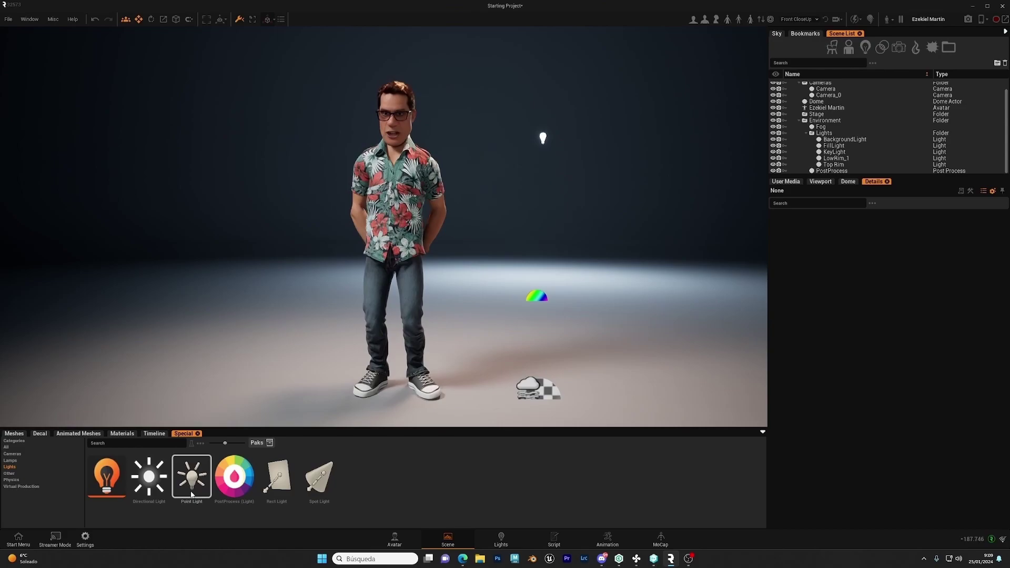
drag(370, 428, 371, 431)
right_drag(383, 315, 400, 310)
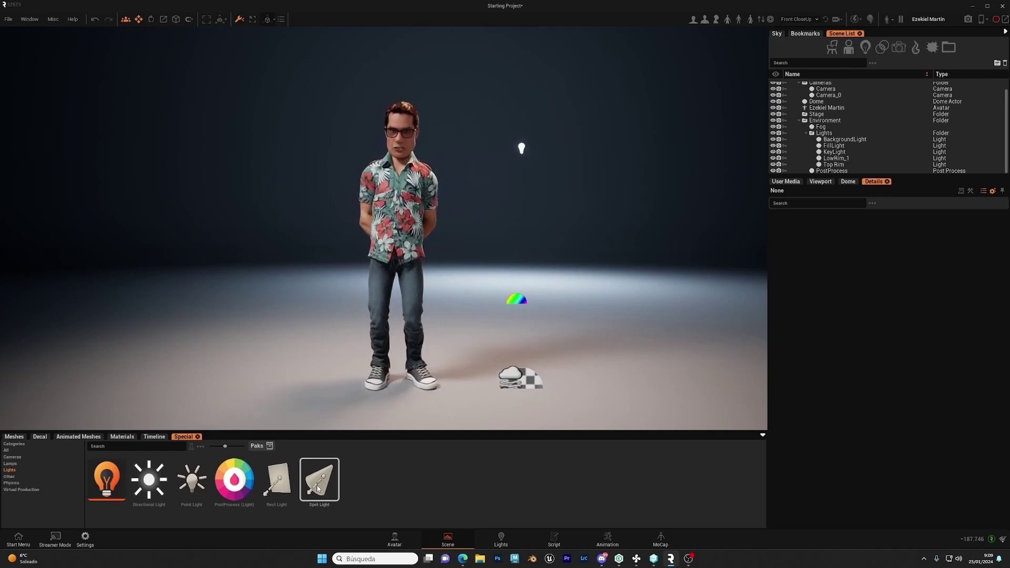
drag(318, 488, 592, 364)
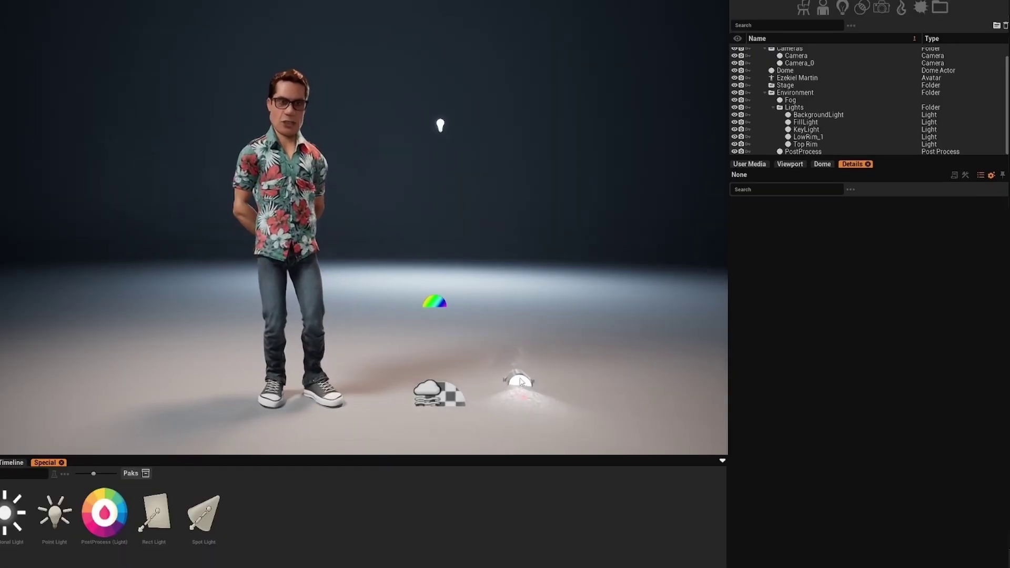
drag(527, 363, 524, 135)
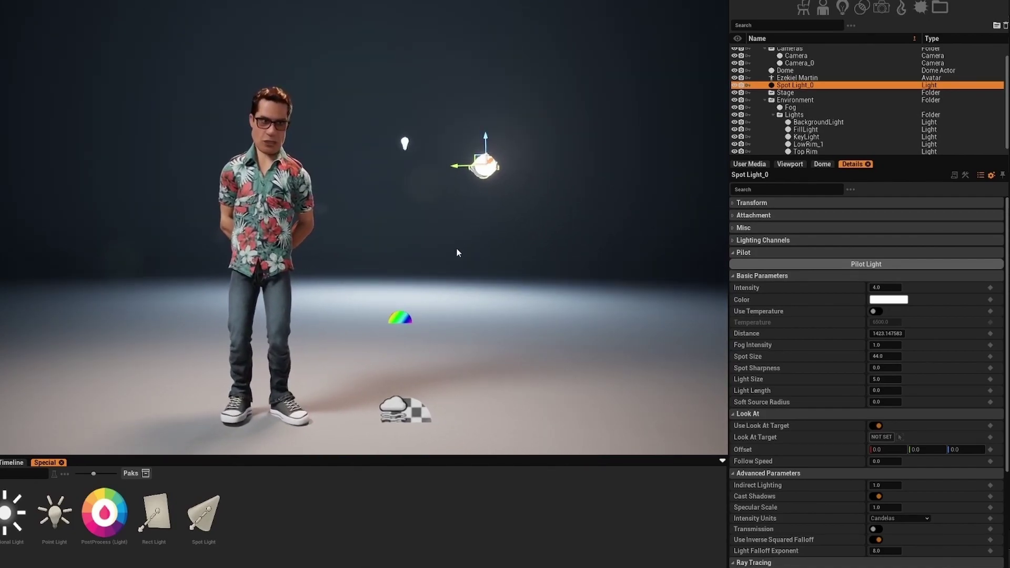
Examine the spot light's available settings, including its Transform and Attachment groups.
right_drag(457, 248, 420, 231)
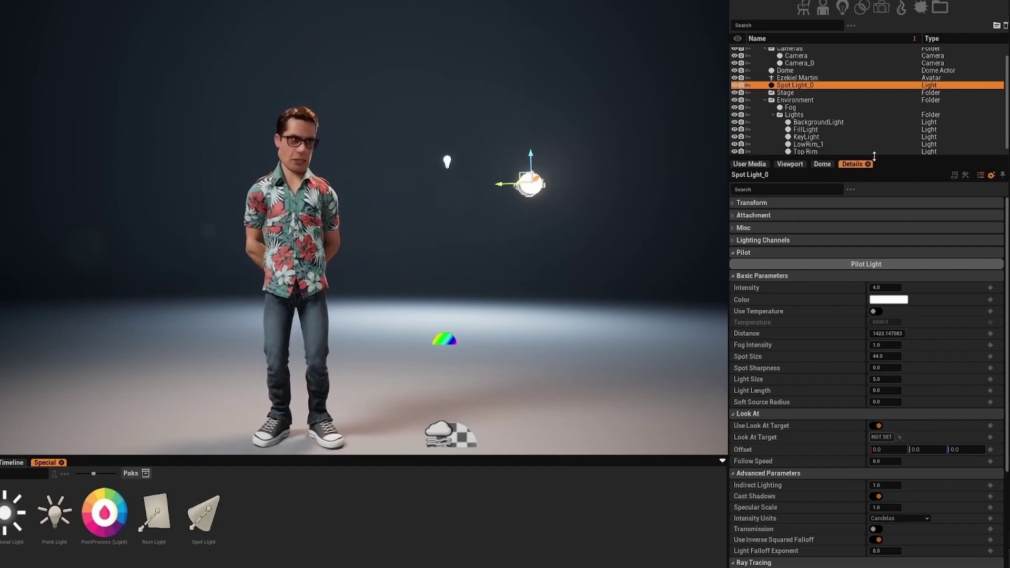
drag(878, 152, 881, 150)
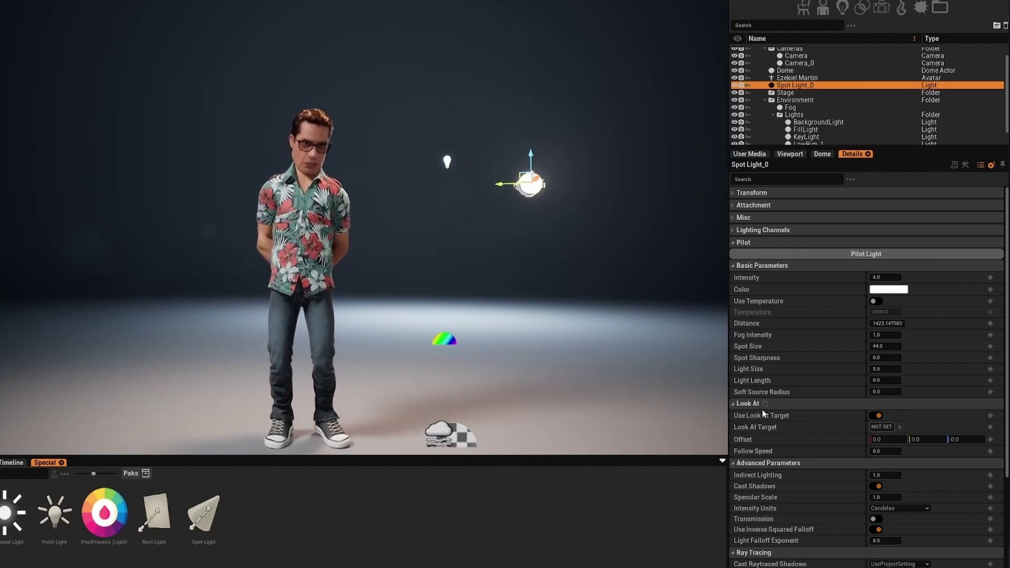
scroll(799, 477, down, 2)
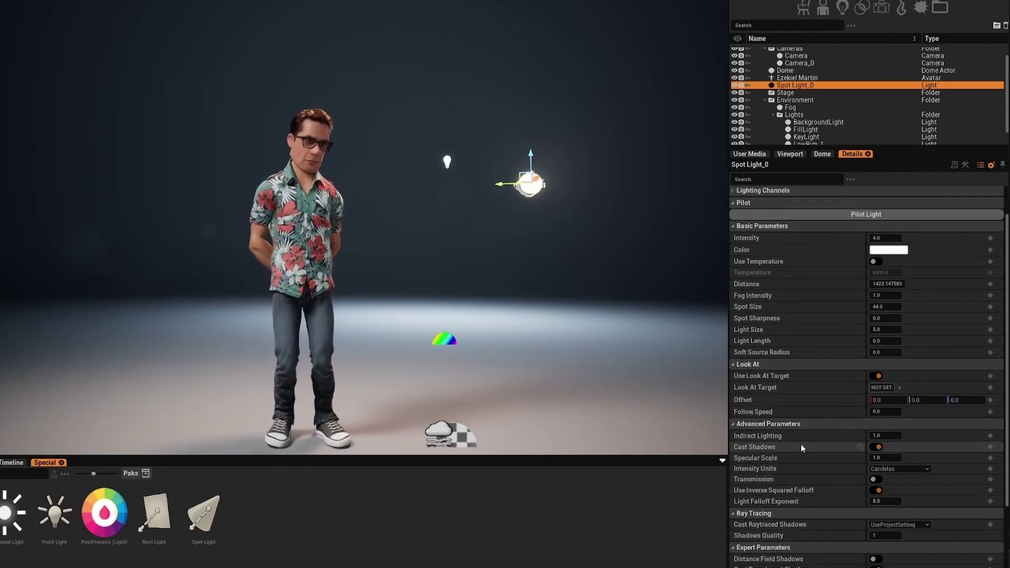
scroll(806, 415, up, 2)
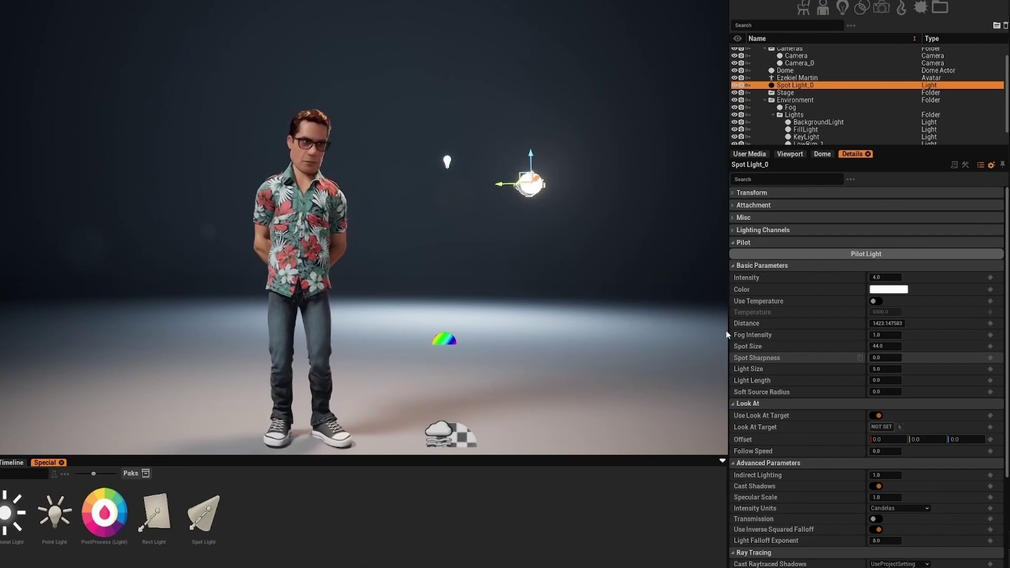
click(732, 193)
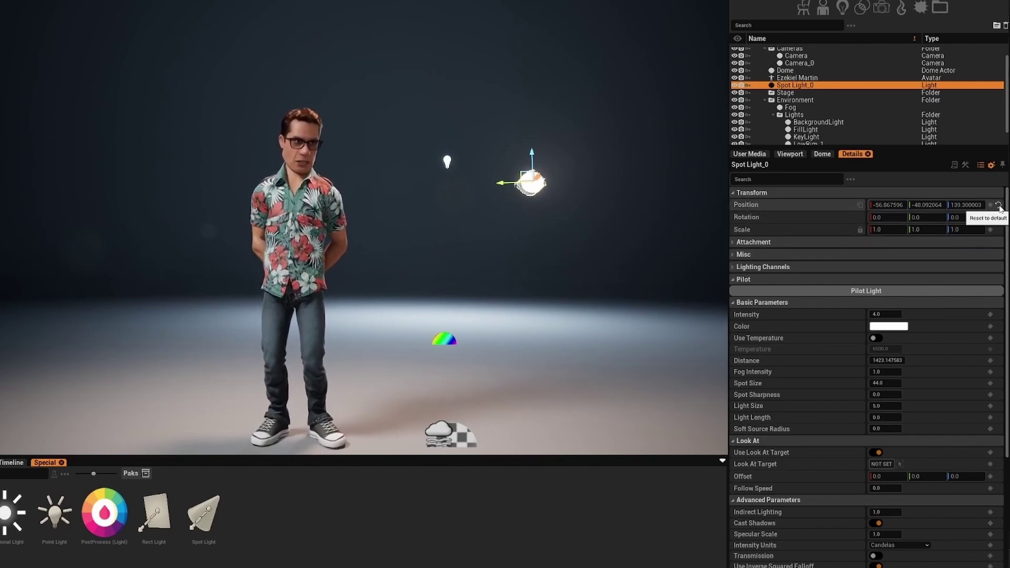
click(737, 193)
click(734, 205)
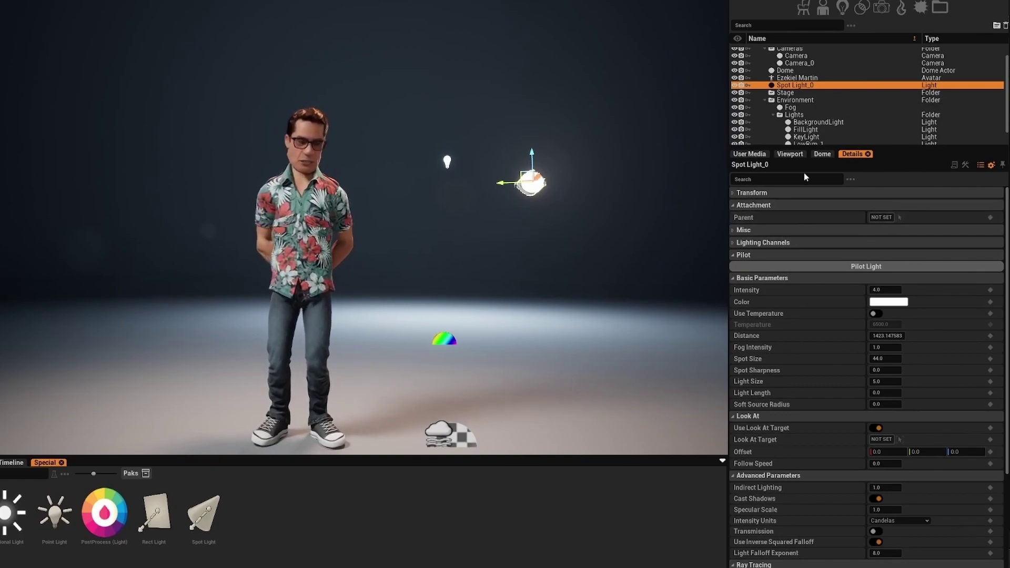
click(734, 206)
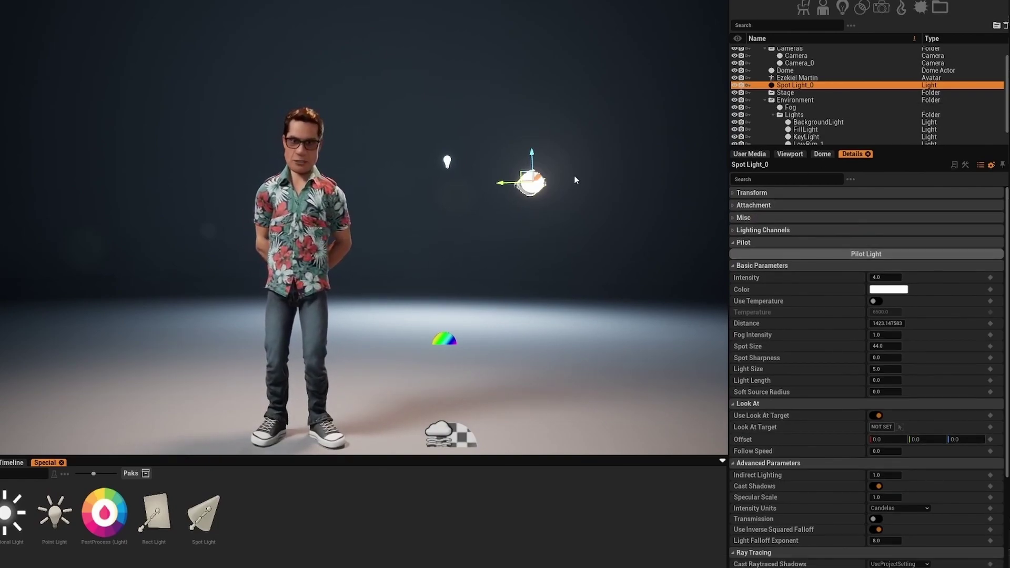
Turn on Show Visualization for the spot light and rotate the light to aim towards the avatar.
click(733, 219)
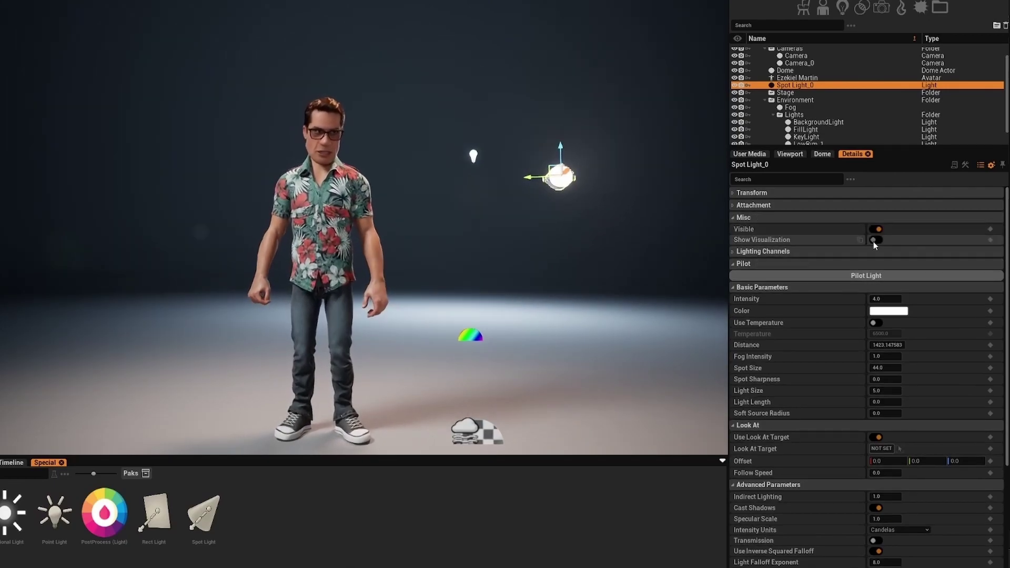
click(875, 239)
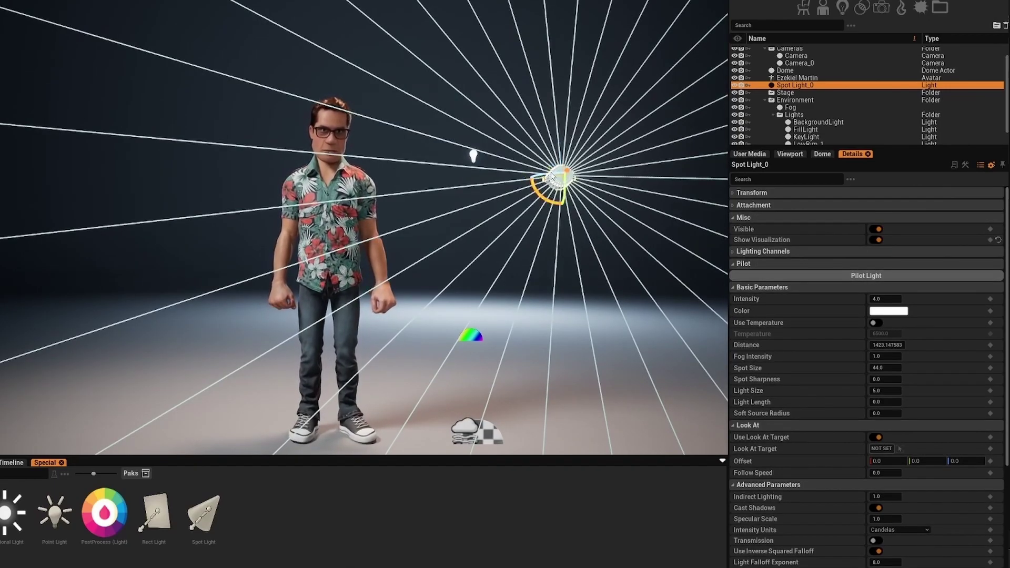
drag(555, 177, 234, 68)
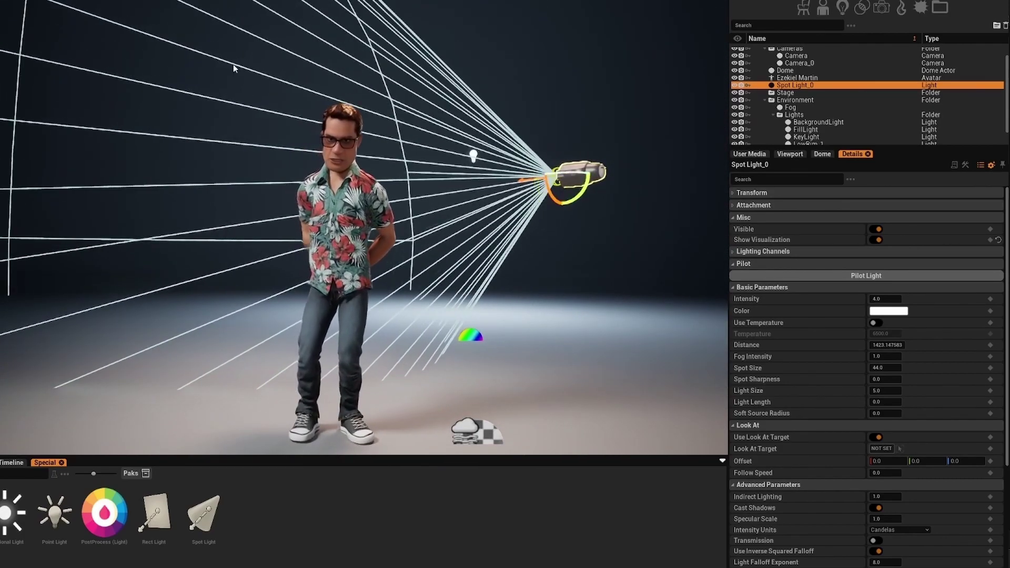
Set the spot light's Spot Size to 38 and turn off its visualization.
mouse_move(892, 369)
mouse_down()
mouse_move(870, 369)
mouse_move(893, 368)
mouse_move(872, 368)
mouse_move(881, 367)
mouse_up()
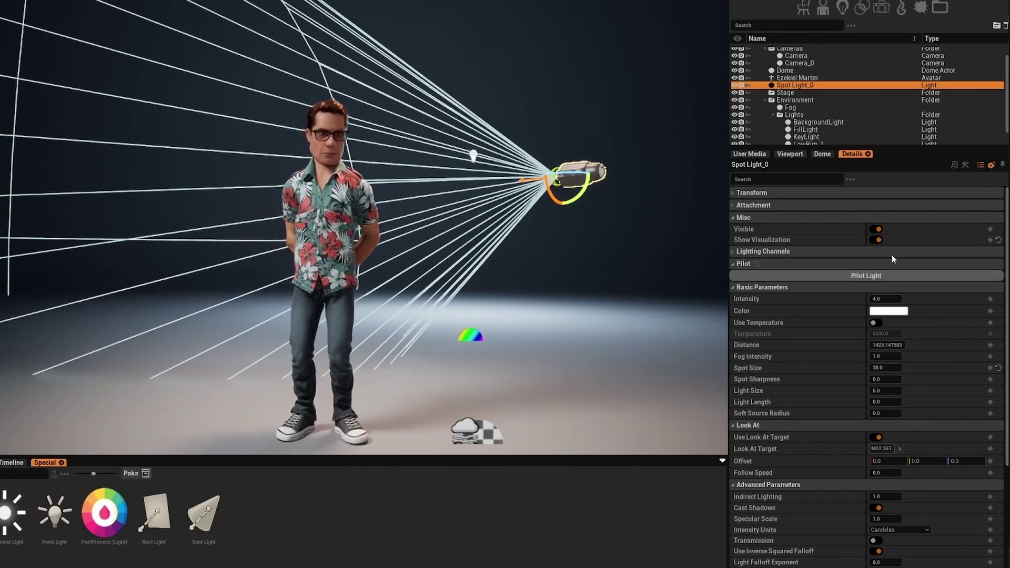
click(877, 240)
click(736, 277)
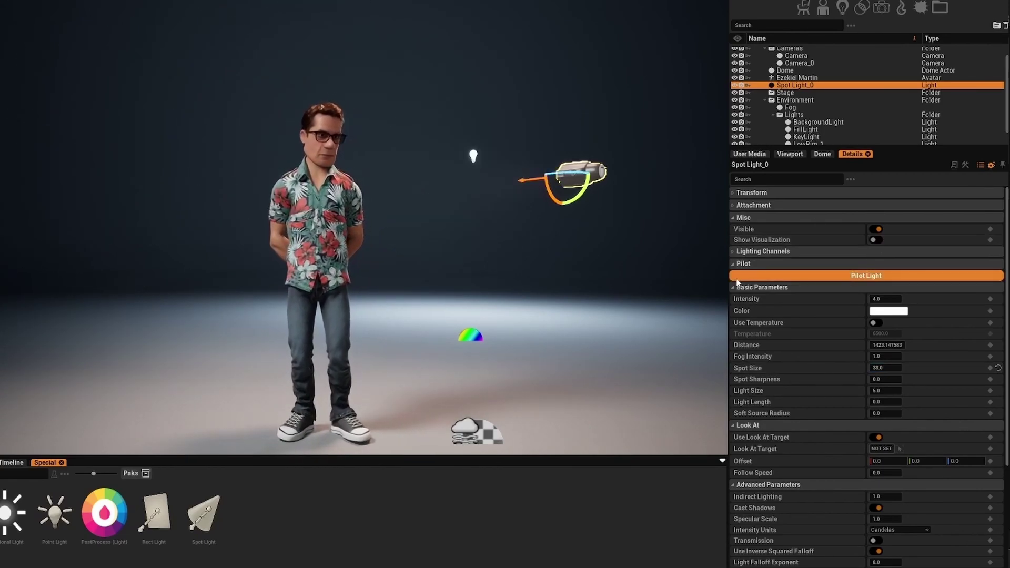
Rotate the spot light further around beside the avatar and switch its lighting channel from Channel 0 to Channel 1.
click(734, 251)
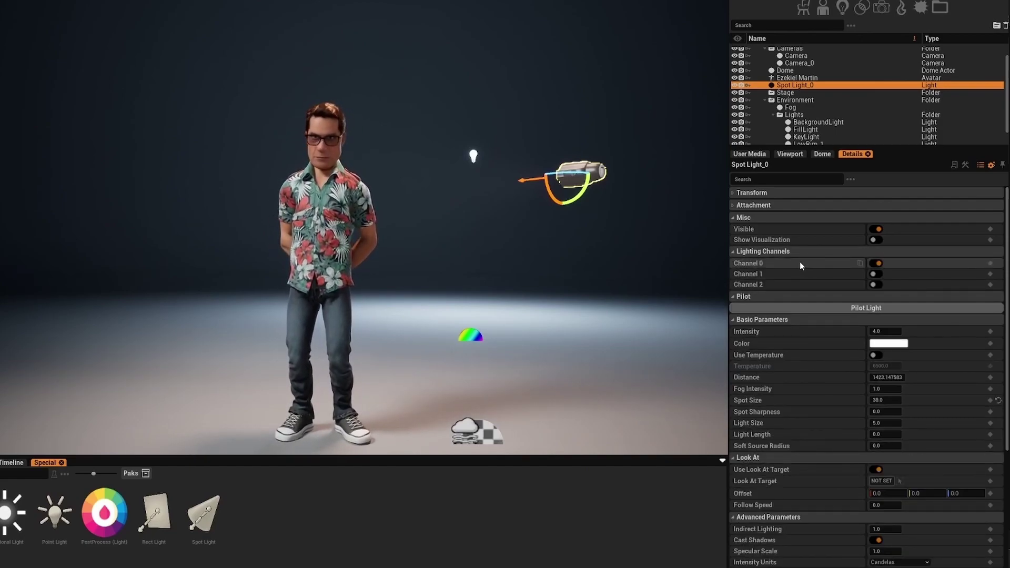
right_drag(489, 204, 537, 211)
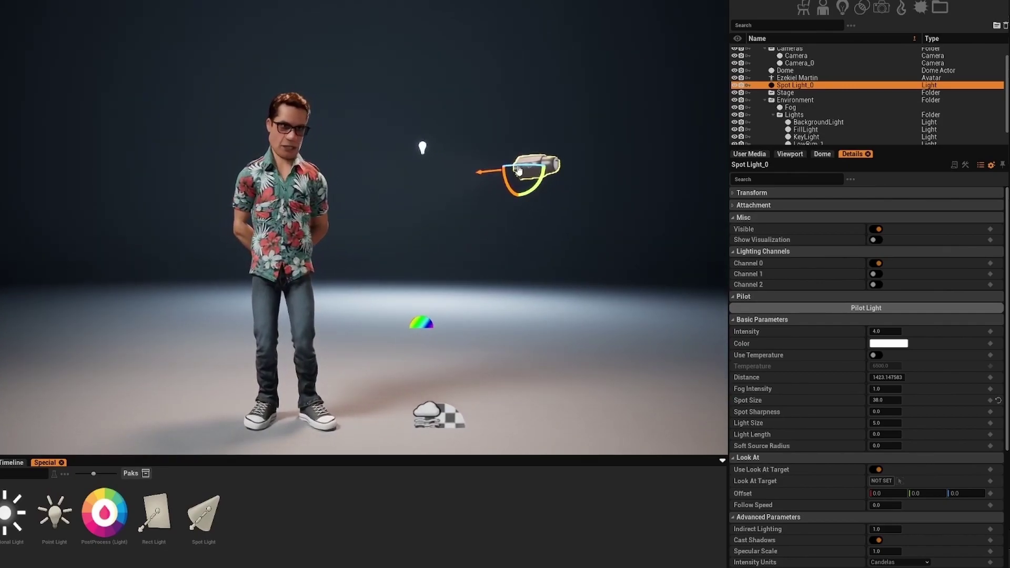
drag(520, 168, 546, 167)
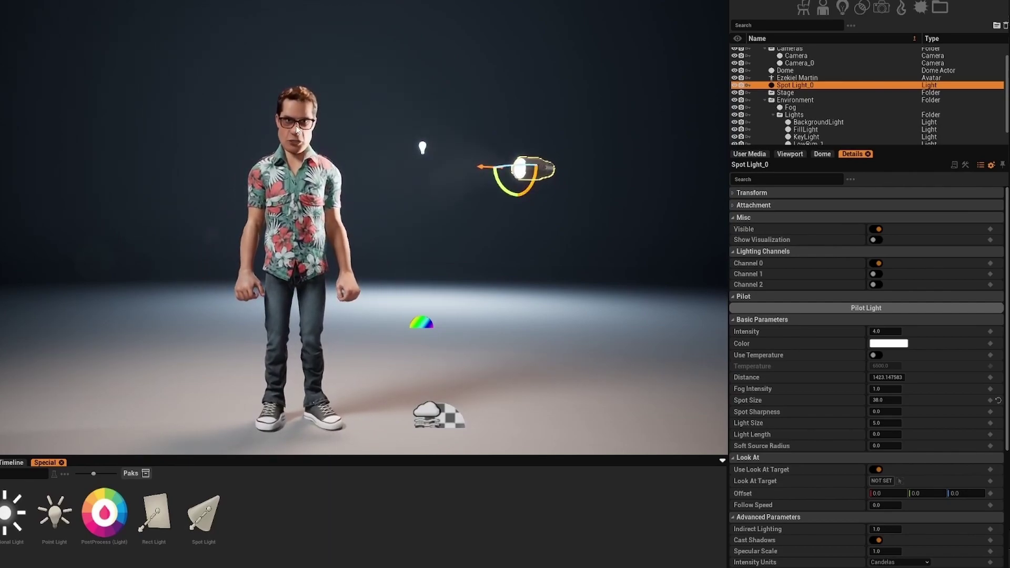
right_drag(400, 226, 372, 214)
right_drag(363, 169, 357, 171)
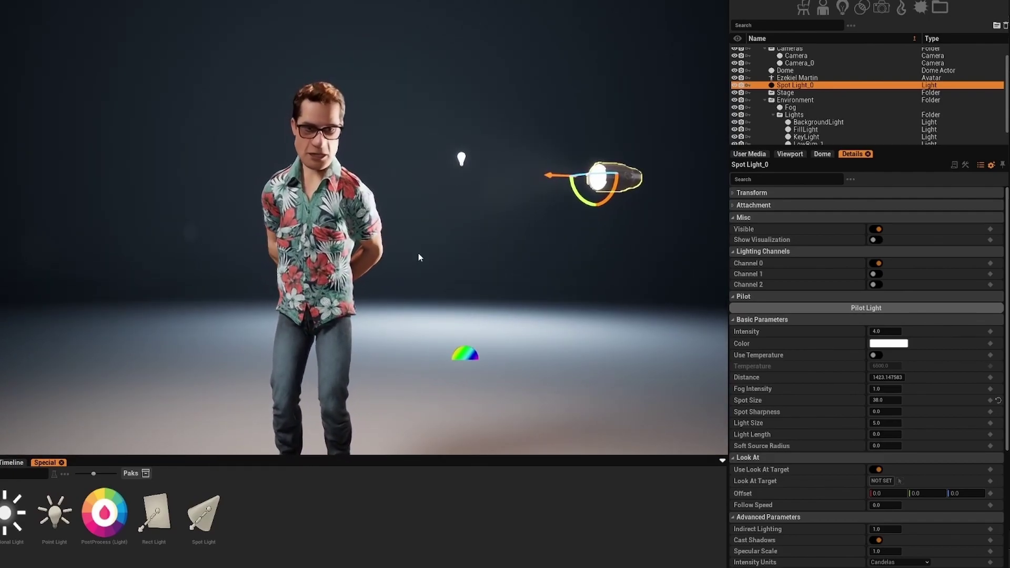
click(876, 264)
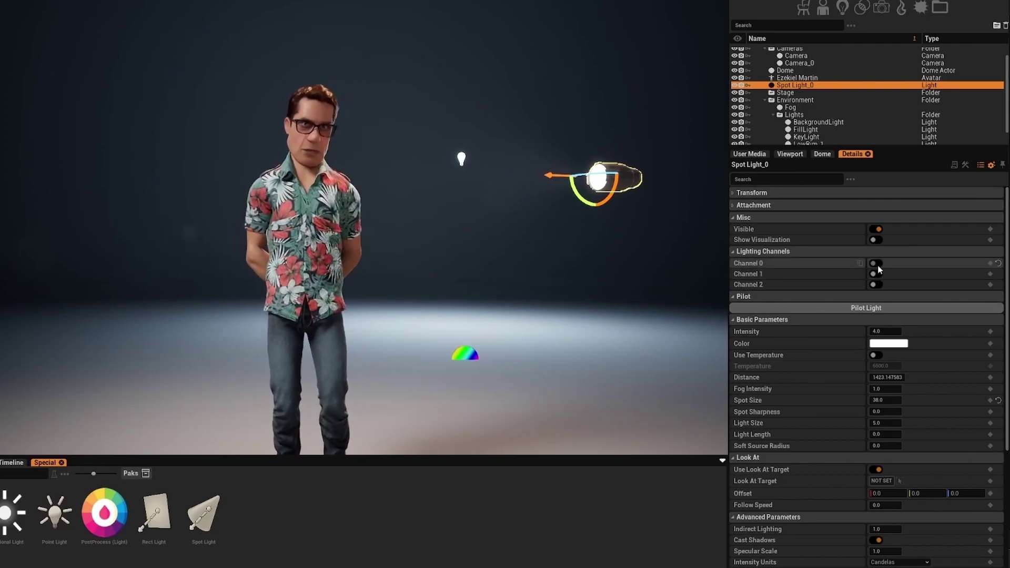
click(873, 273)
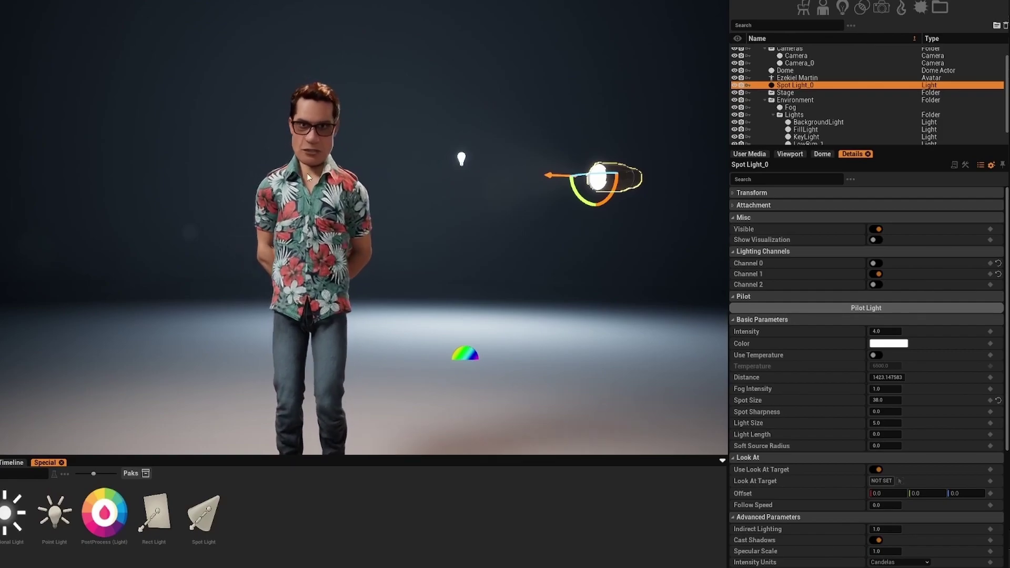
Switch the avatar's lighting channel from Channel 0 to Channel 1.
click(330, 233)
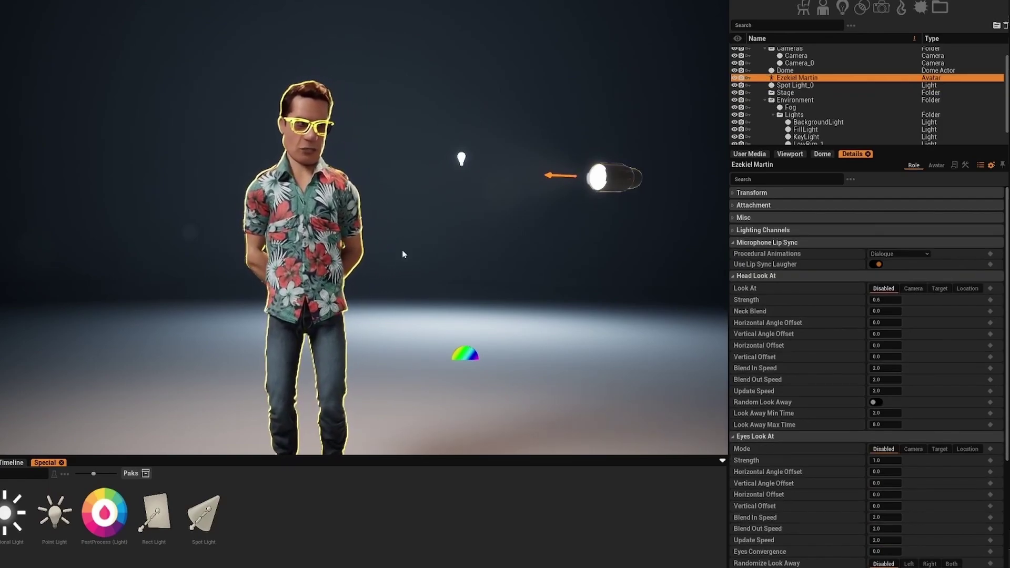
click(735, 232)
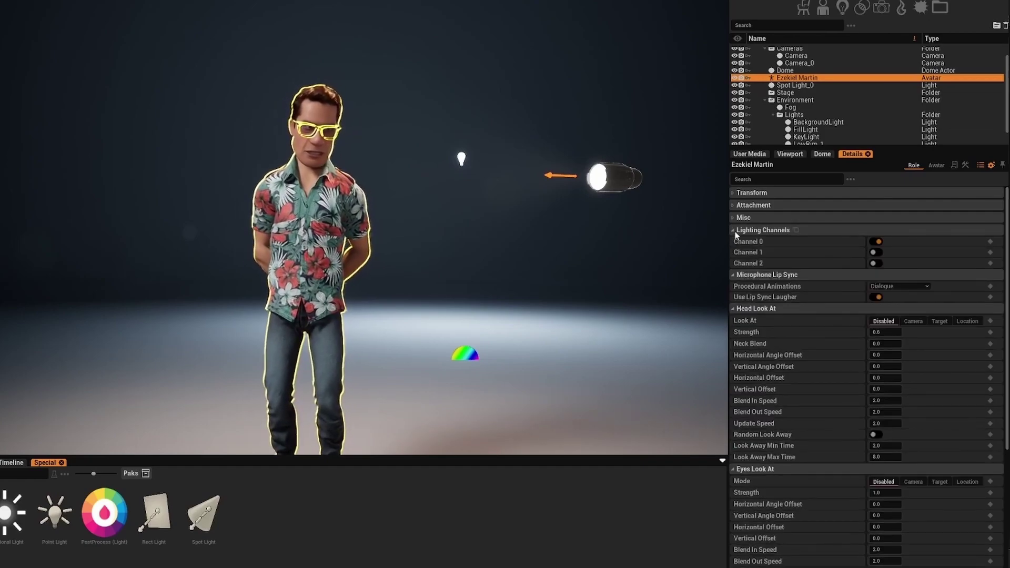
click(876, 242)
click(876, 252)
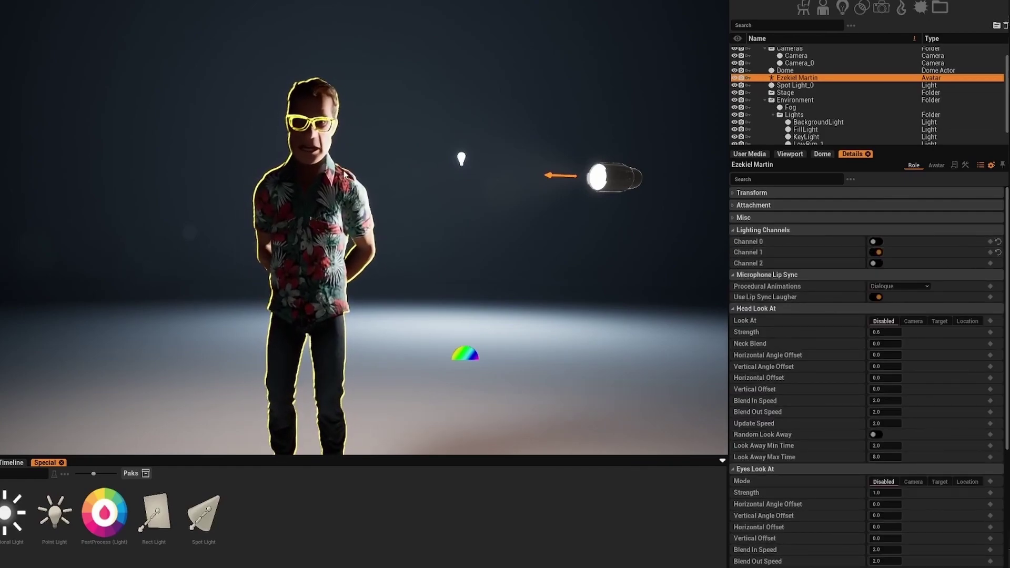
Check which lighting channel the BackgroundLight uses and clear the selection.
click(619, 183)
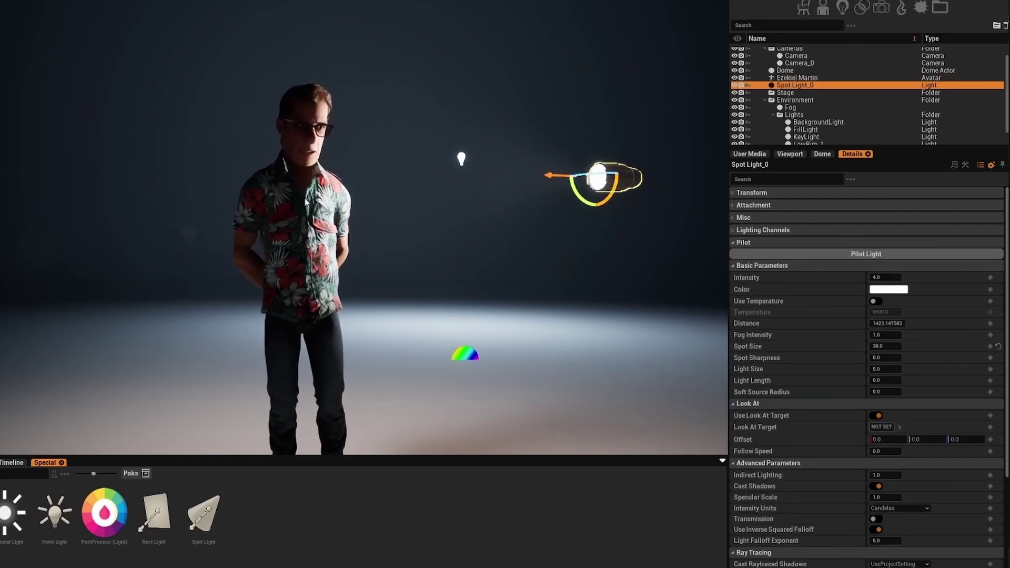
click(302, 210)
click(461, 159)
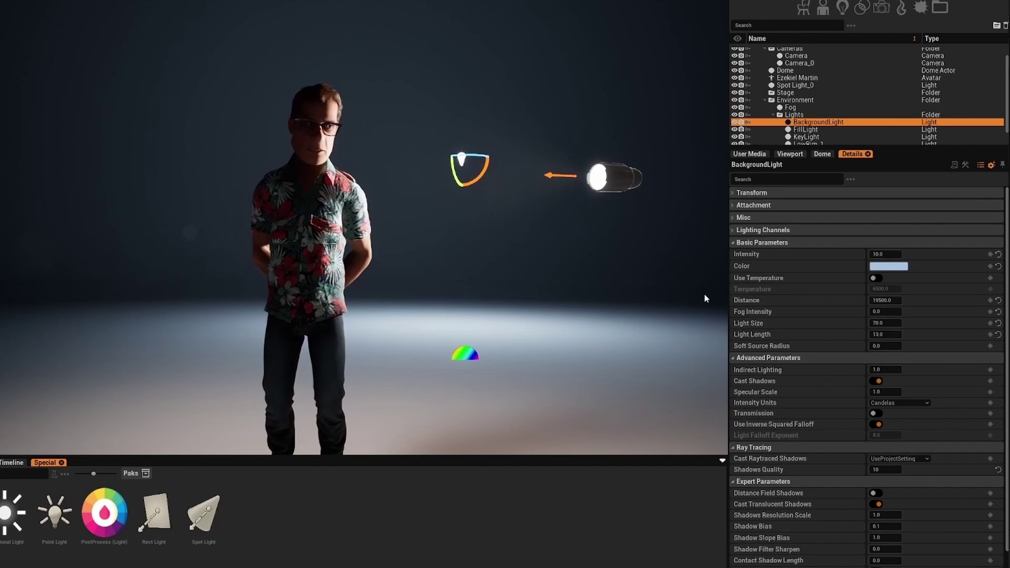
click(764, 231)
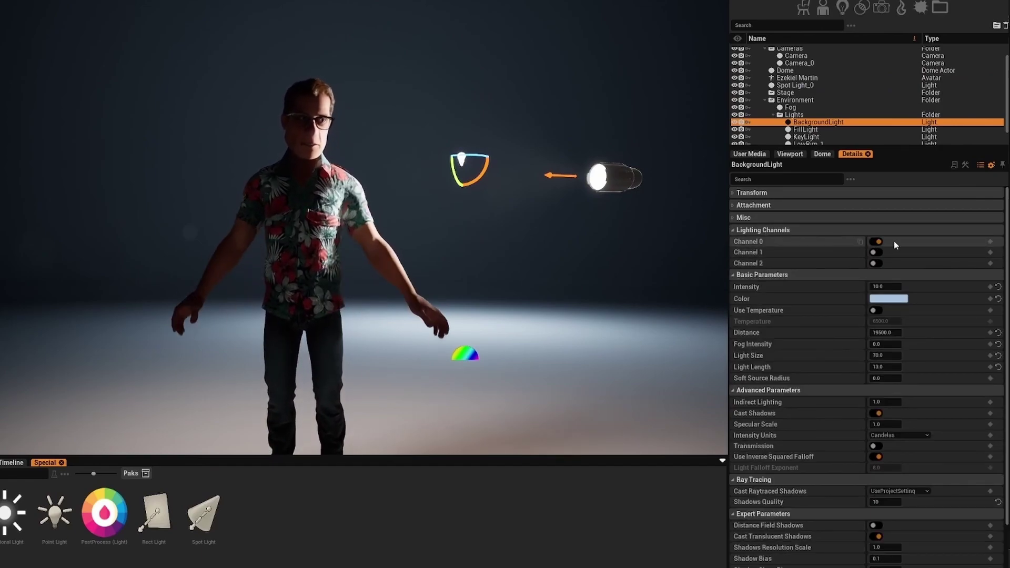
click(502, 290)
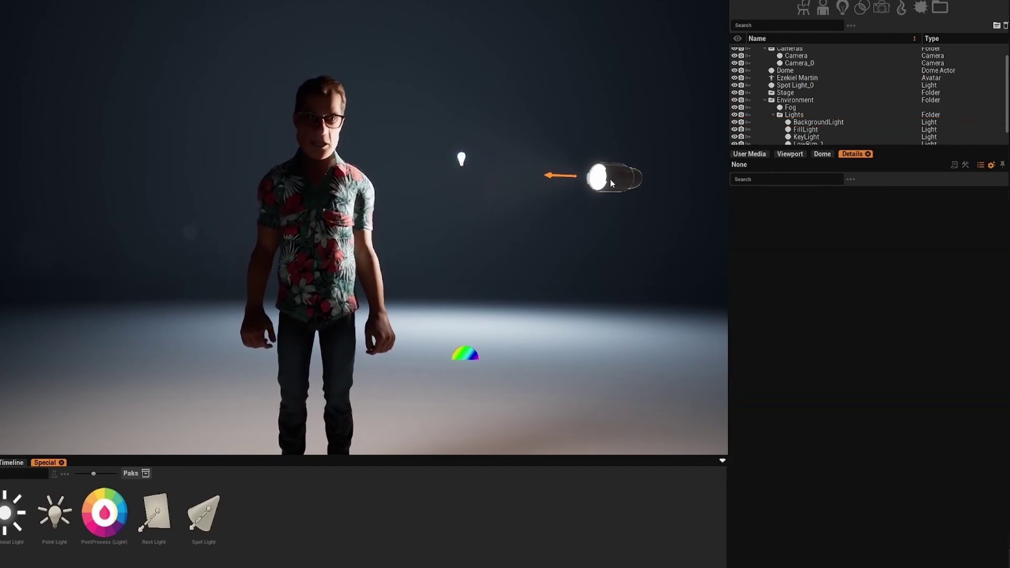
Review the avatar's lighting channel settings and how the avatar is lit in the scene.
right_drag(502, 291, 494, 297)
right_drag(427, 208, 425, 221)
key(s)
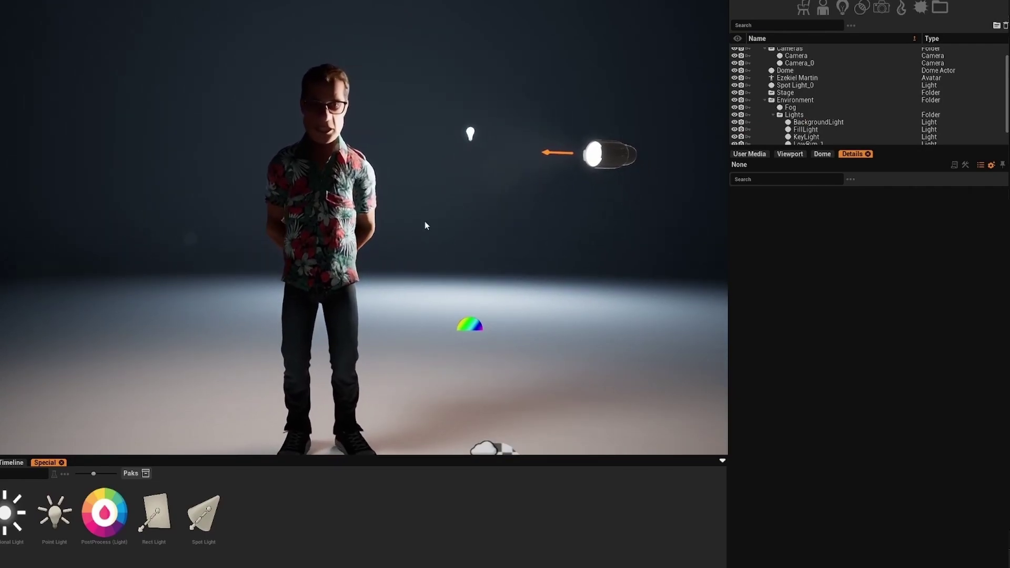
click(332, 219)
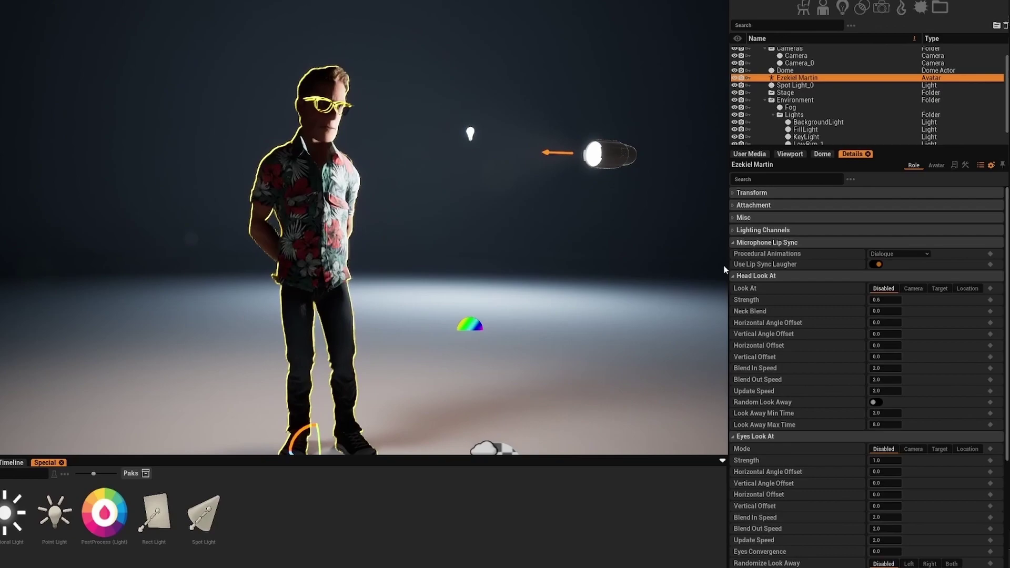
click(733, 230)
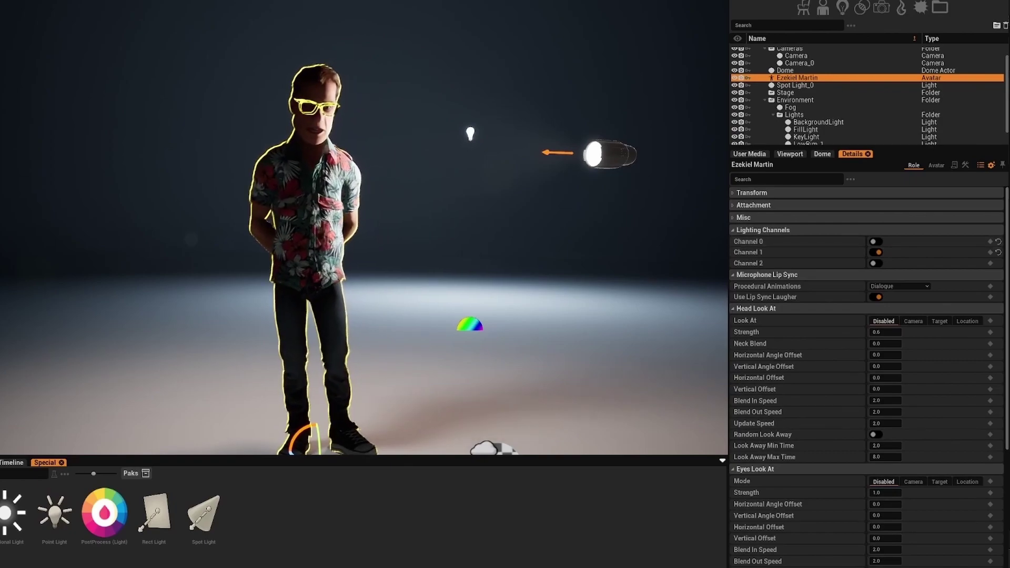
right_drag(412, 247, 408, 257)
scroll(407, 257, down, 2)
Select the spot light beside the avatar, move it farther out to the side and raise it.
click(597, 149)
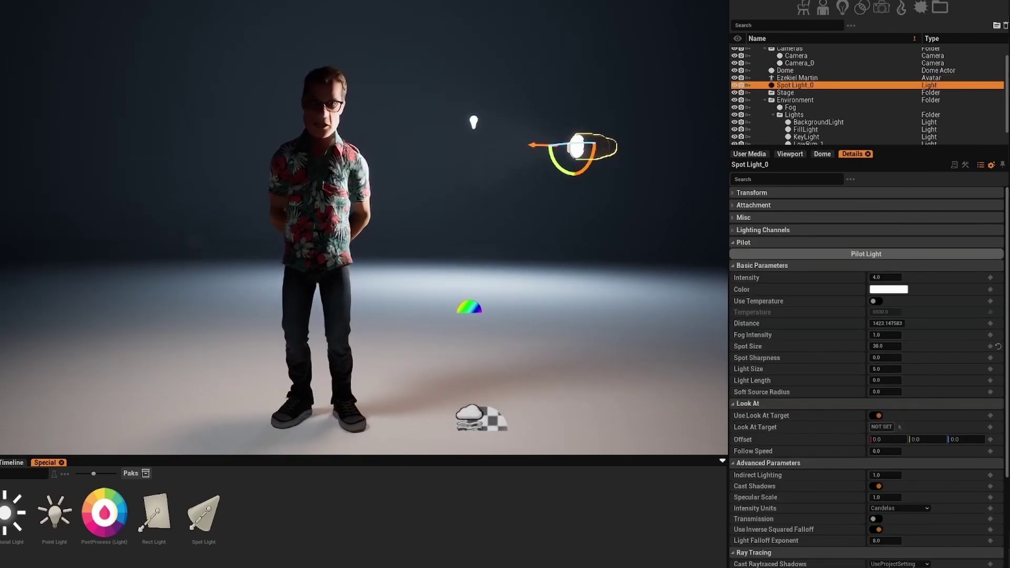
right_drag(517, 221, 519, 210)
key(w)
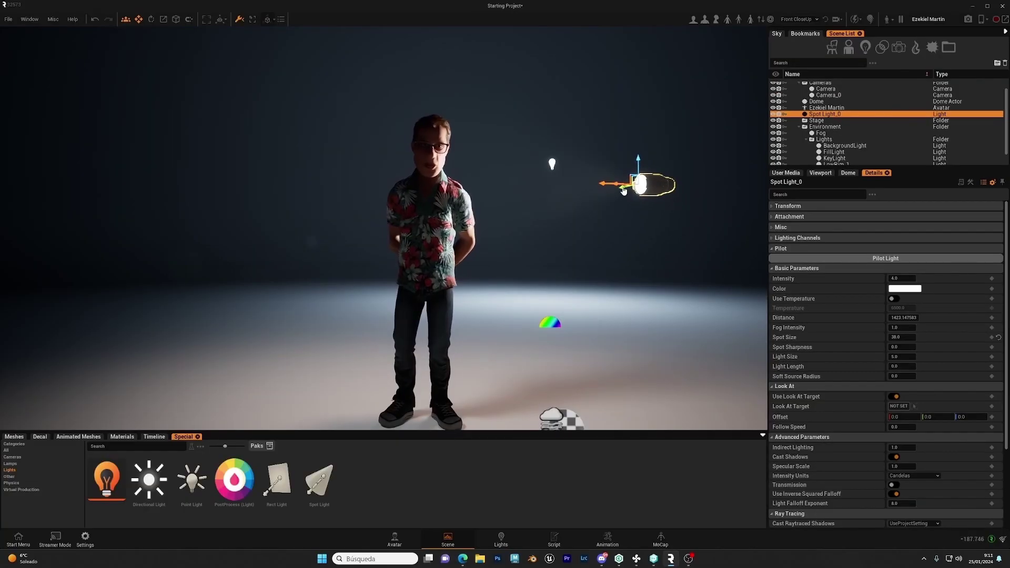
drag(558, 172, 590, 169)
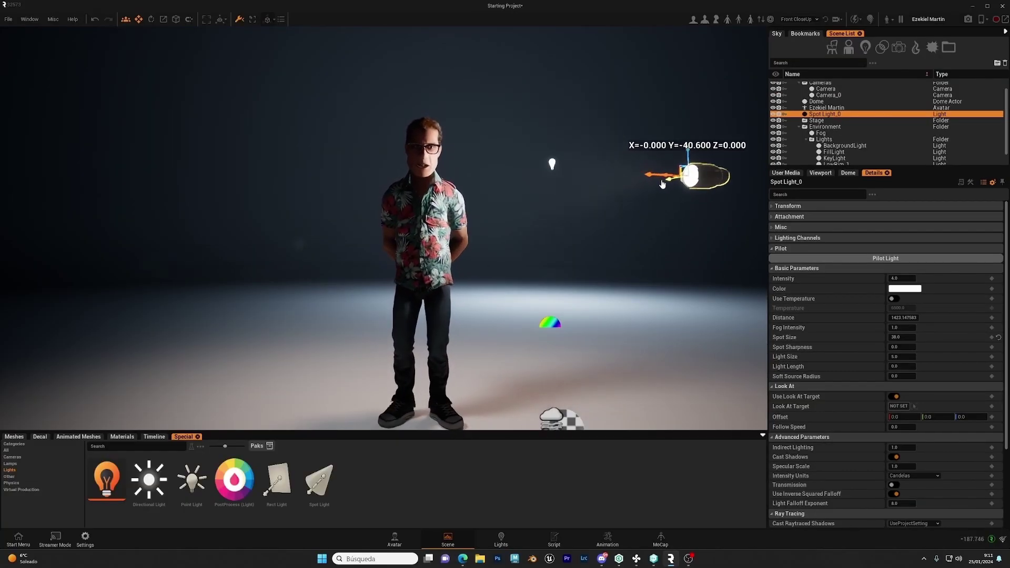
drag(662, 161, 678, 113)
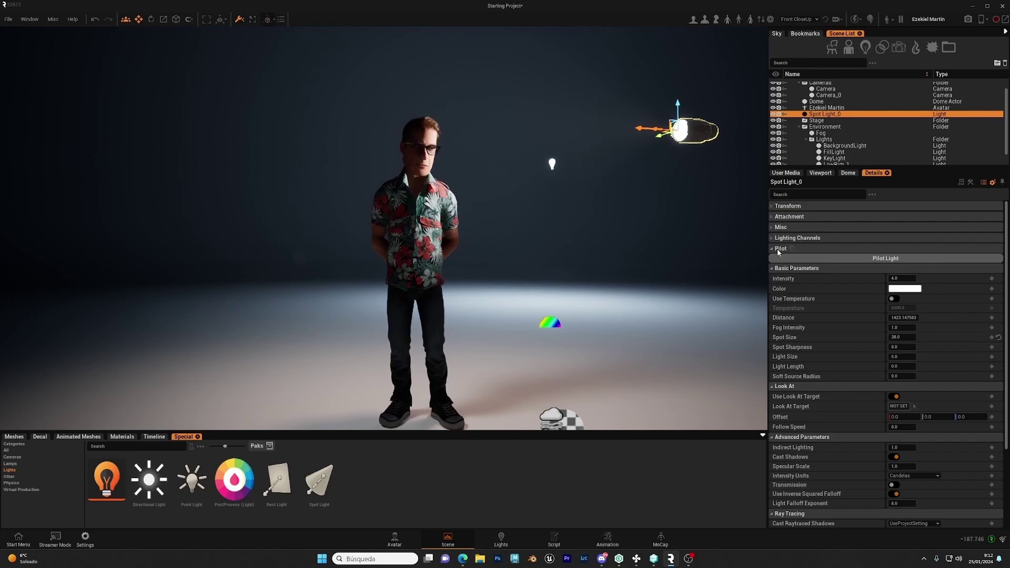
Pilot the spot light to a higher position aiming down at the avatar and apply the new placement.
click(819, 260)
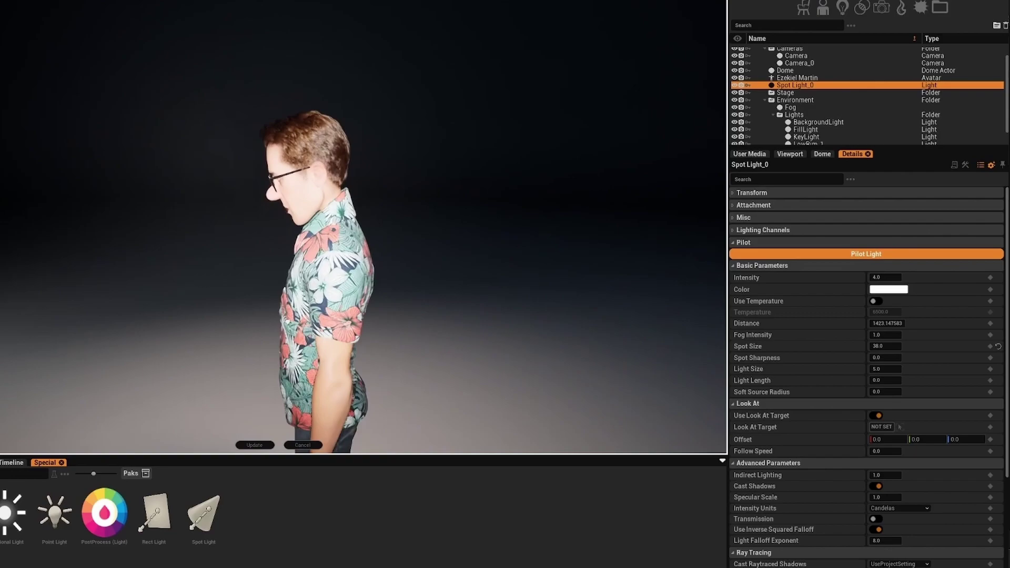
mouse_move(363, 227)
right_down()
mouse_move(458, 248)
mouse_move(366, 229)
right_up()
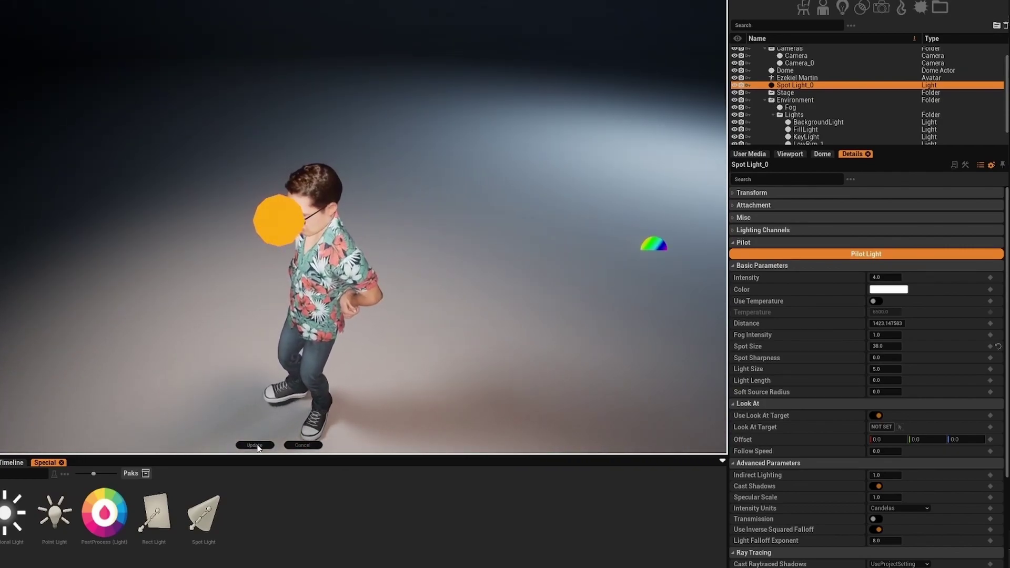
click(302, 445)
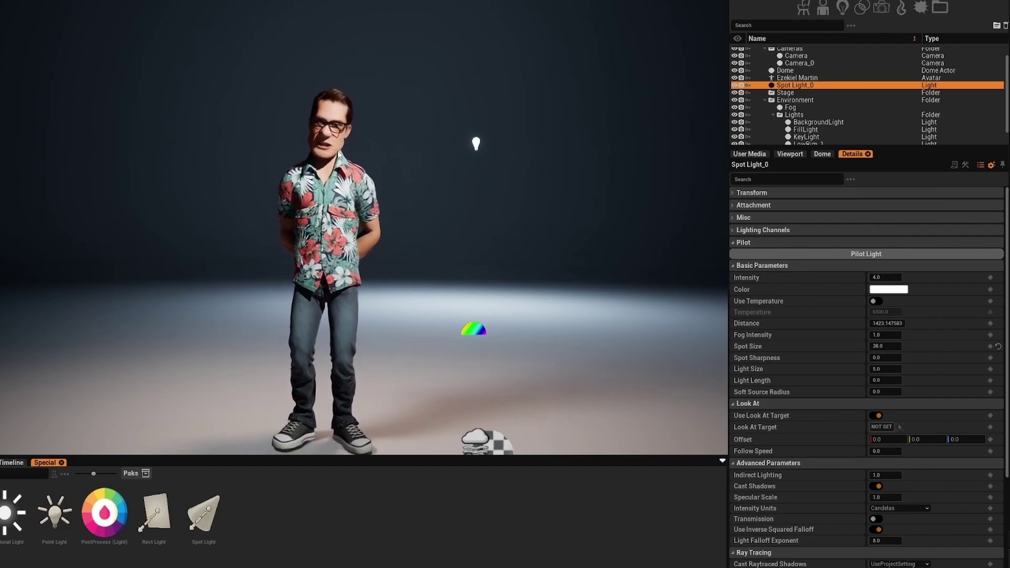
Frame the avatar's upper body and set the spot light's intensity to 2.5.
key(w)
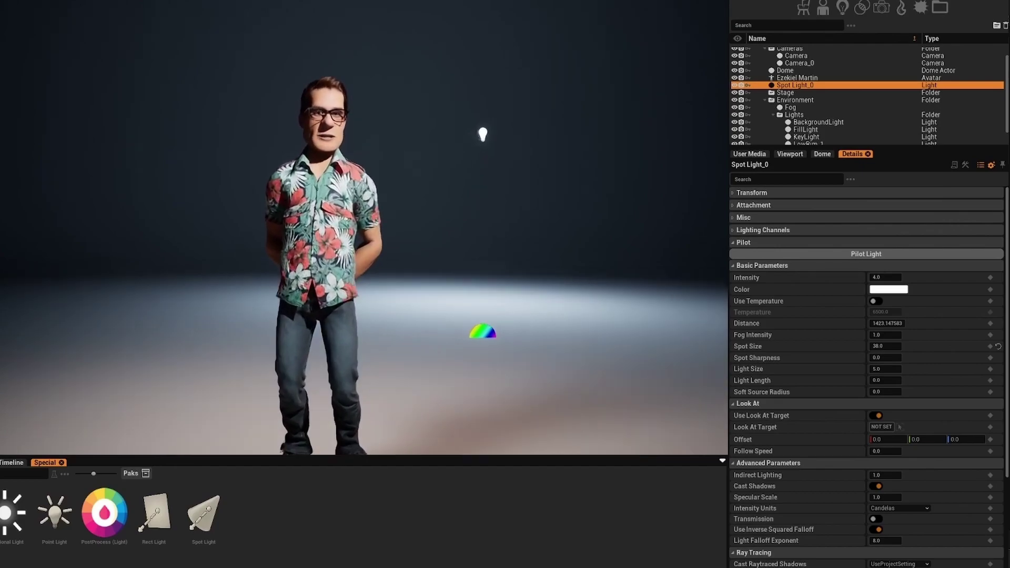
right_drag(363, 227, 412, 148)
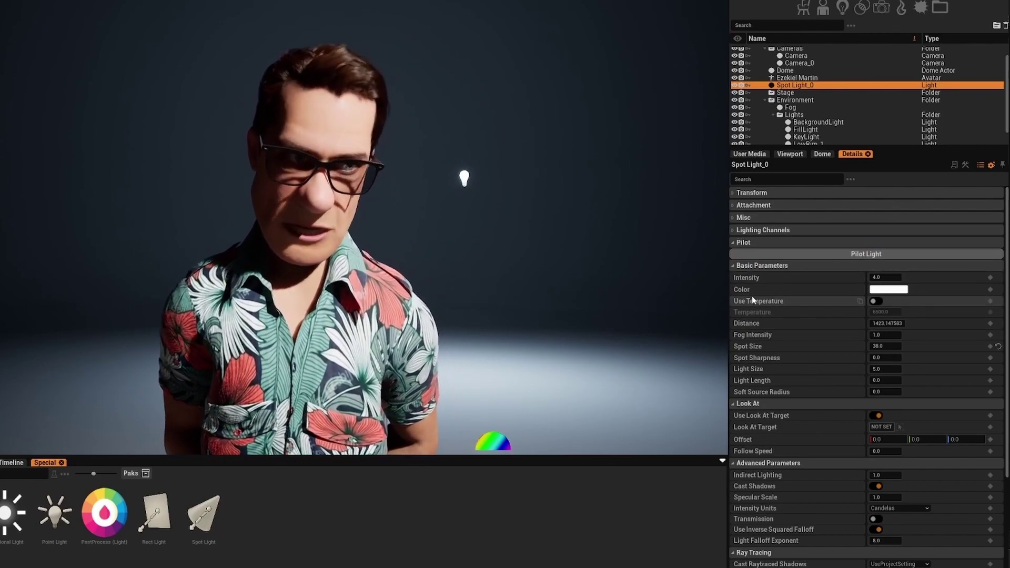
drag(889, 274, 912, 275)
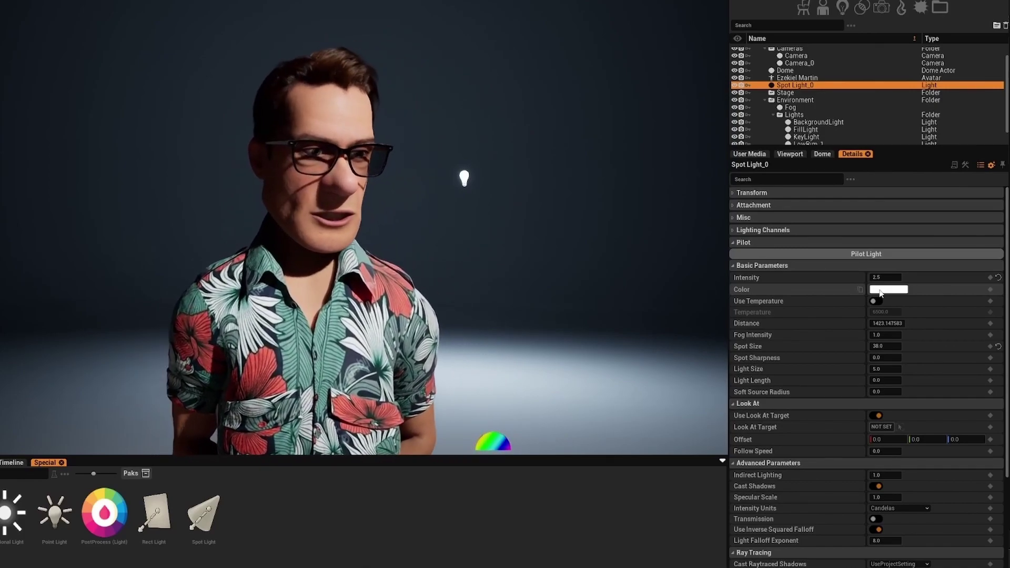
Choose a near-white color for the spot light, then enable Use Temperature and set the temperature to 4118.
click(881, 290)
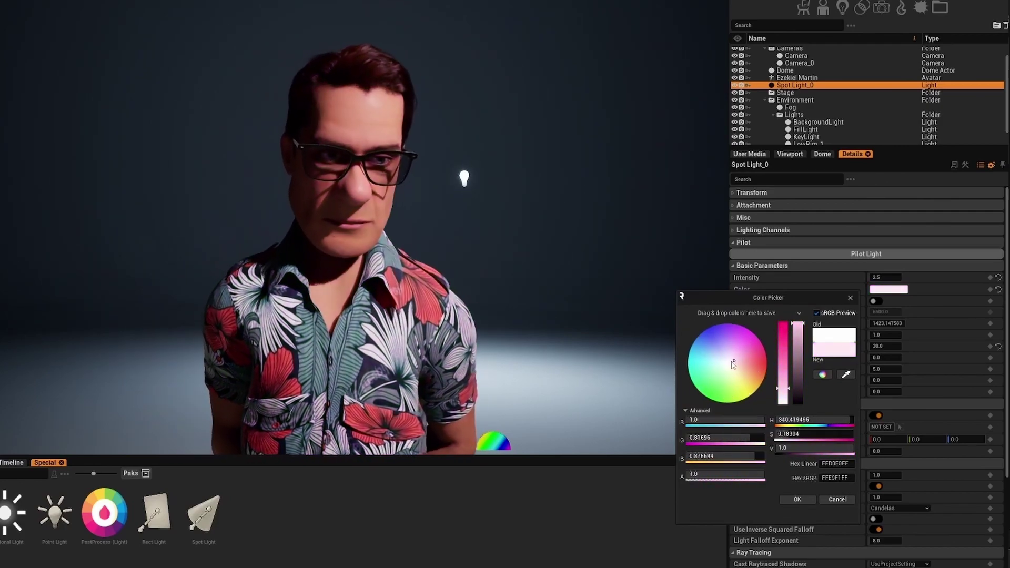
click(802, 497)
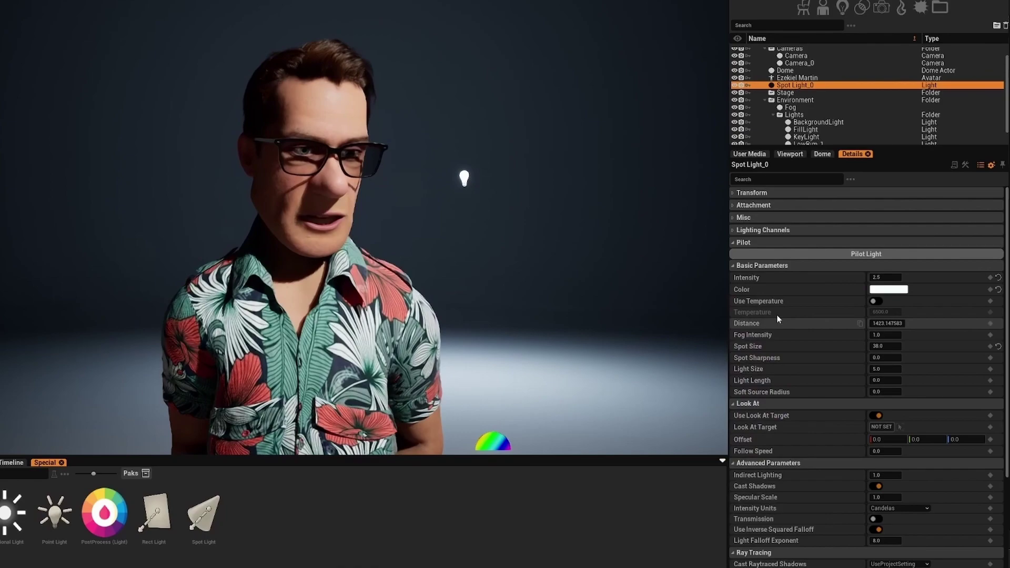
click(874, 301)
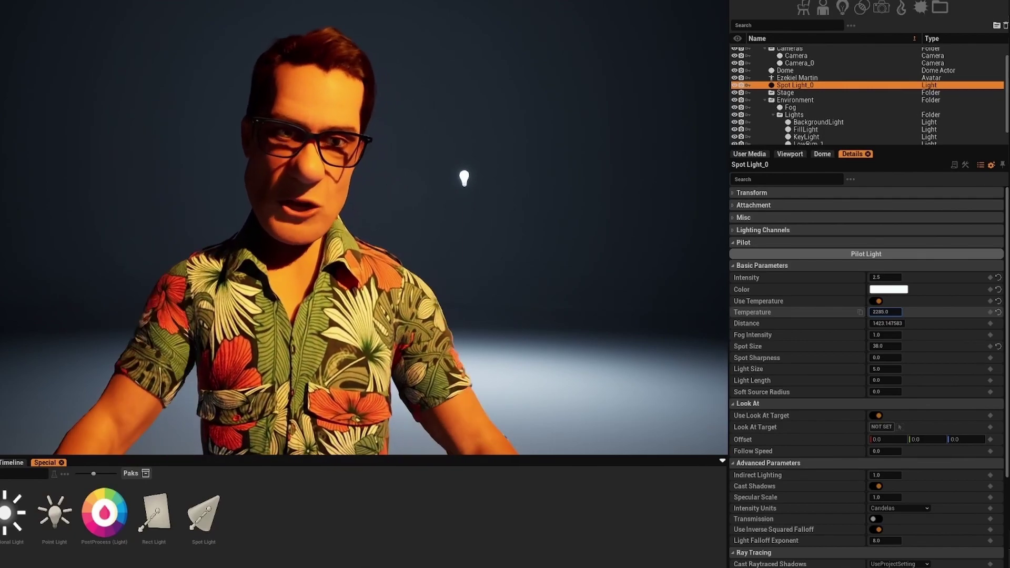
drag(885, 311, 938, 312)
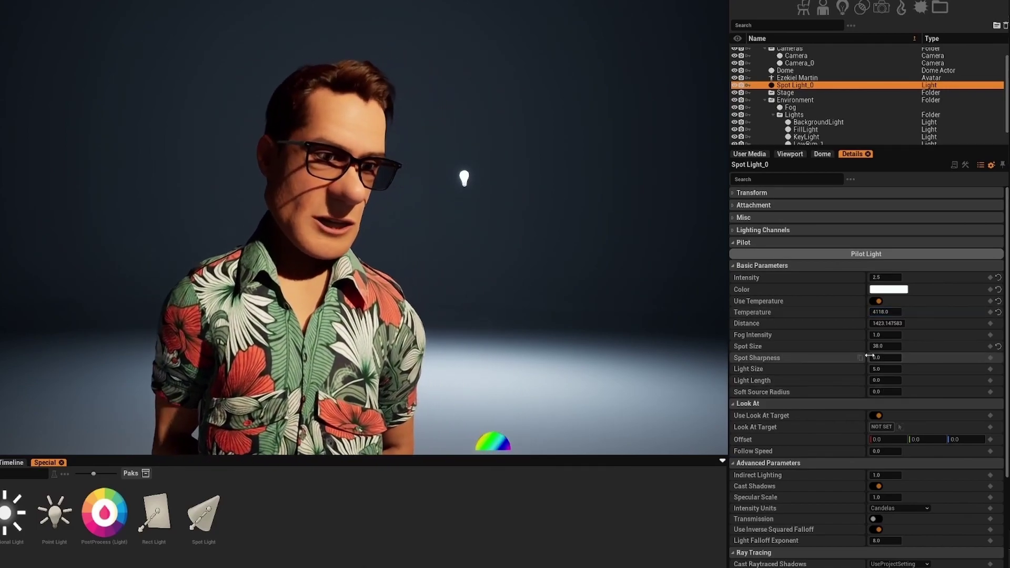
Turn on Show Visualization for the spot light so its cone is drawn in the scene.
key(s)
mouse_move(451, 275)
right_down()
mouse_move(457, 284)
mouse_move(450, 282)
right_up()
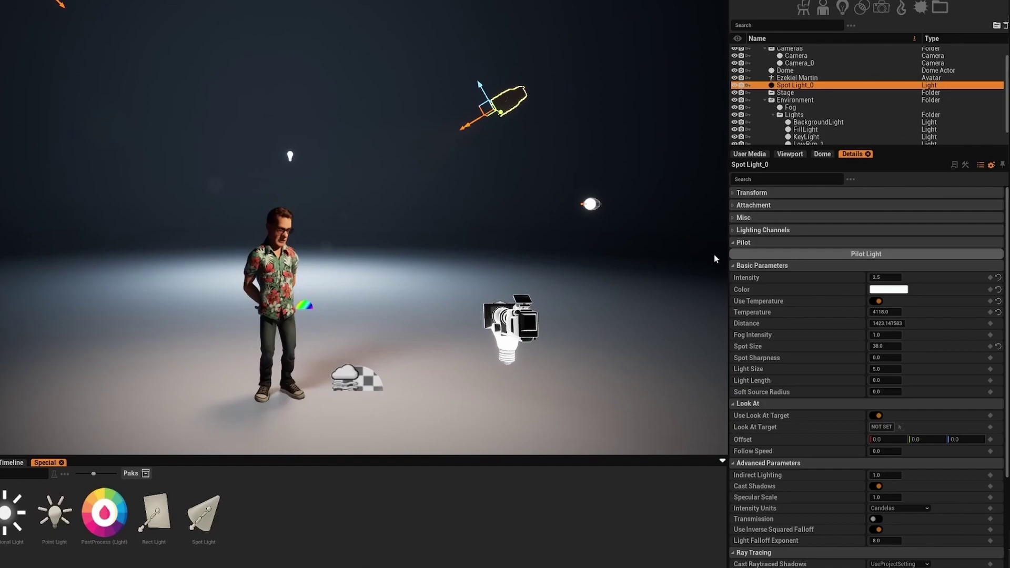
click(732, 217)
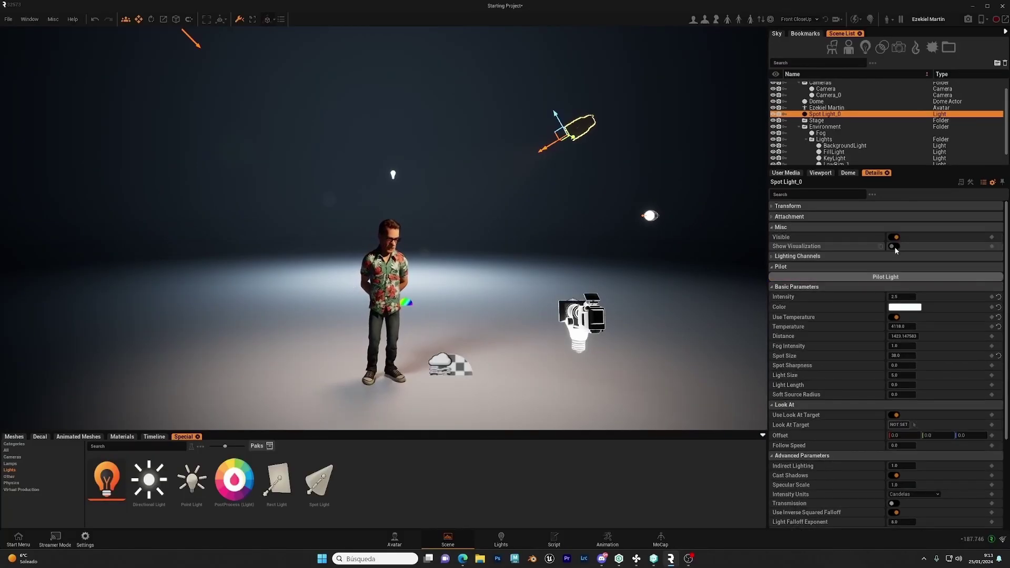
click(893, 247)
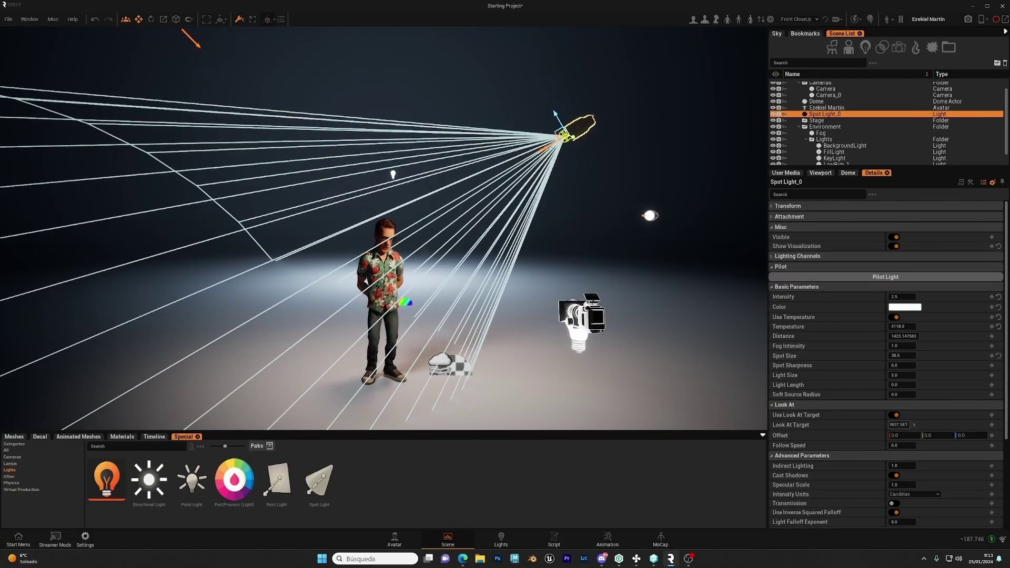
Adjust the spot light's distance until it is set to 647.
right_drag(473, 273, 452, 284)
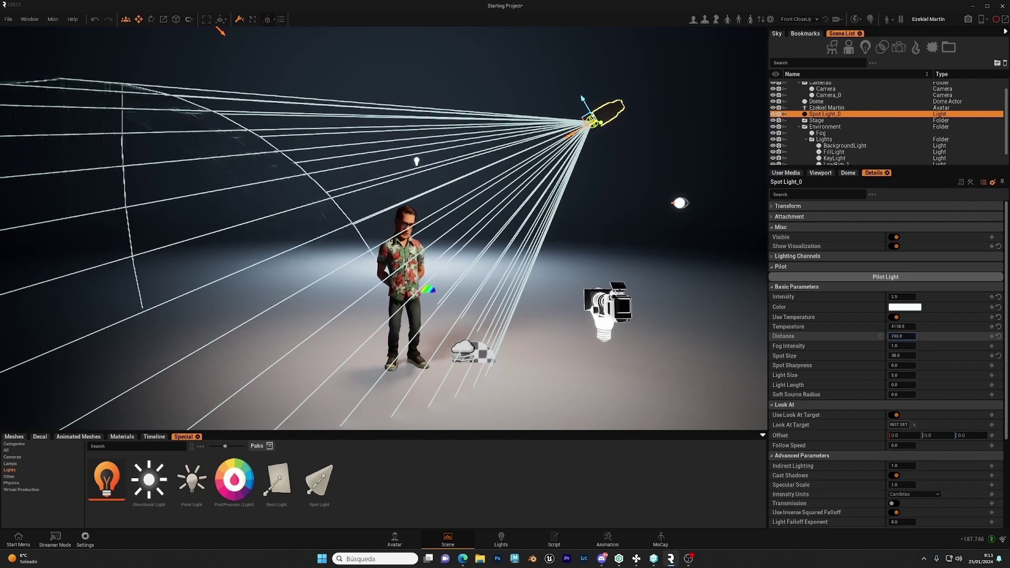
drag(879, 336, 880, 336)
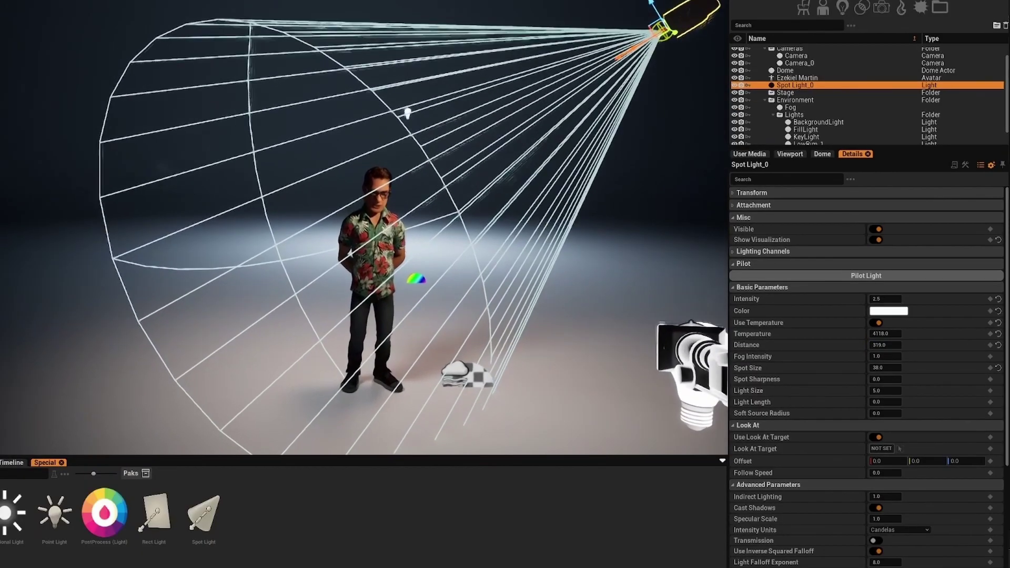
right_drag(363, 226, 362, 226)
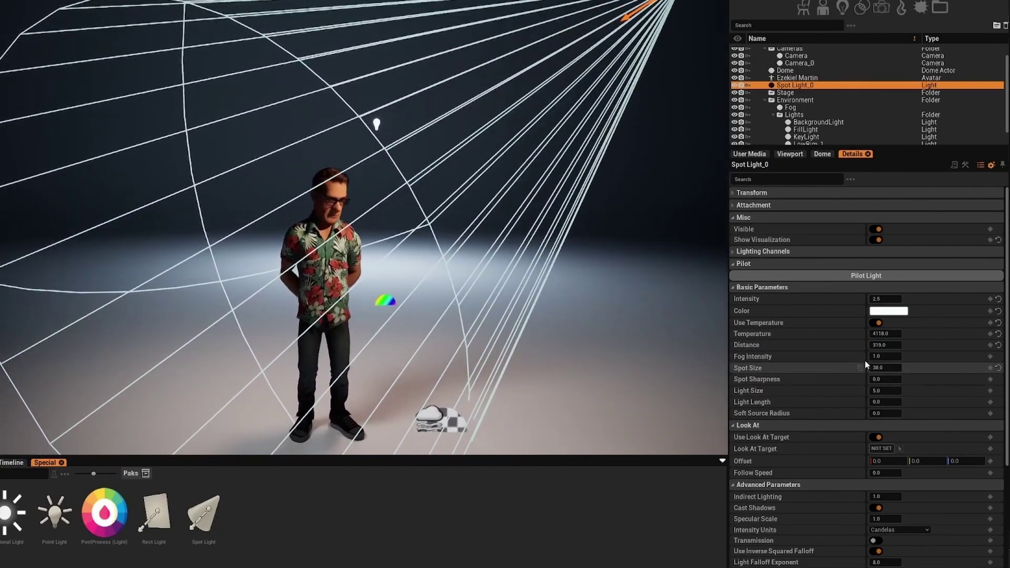
drag(885, 348, 885, 348)
Hide the spot light's visualization and raise its fog intensity to about 41.2.
right_drag(620, 329, 620, 328)
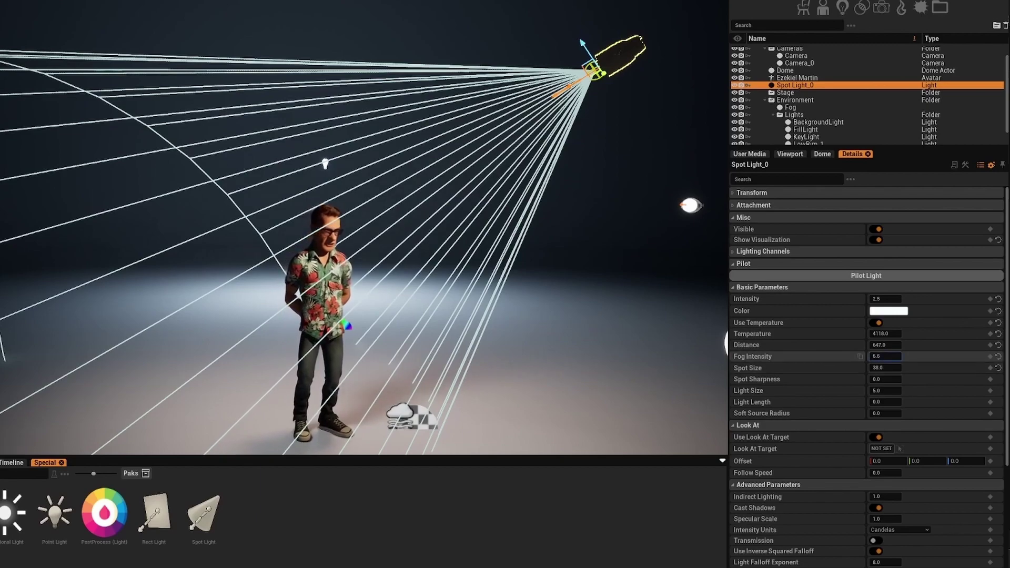
click(877, 239)
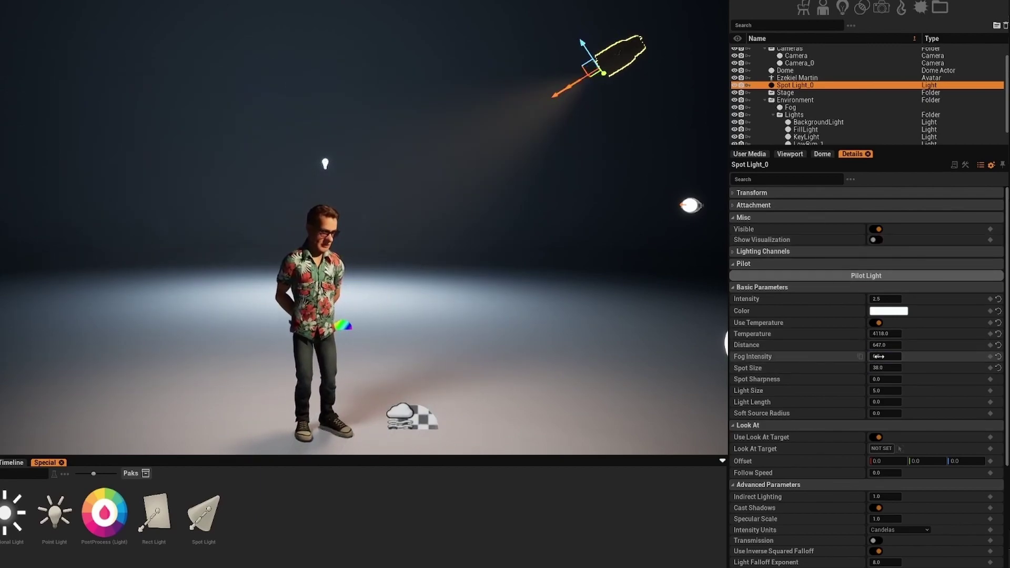
drag(878, 356, 910, 356)
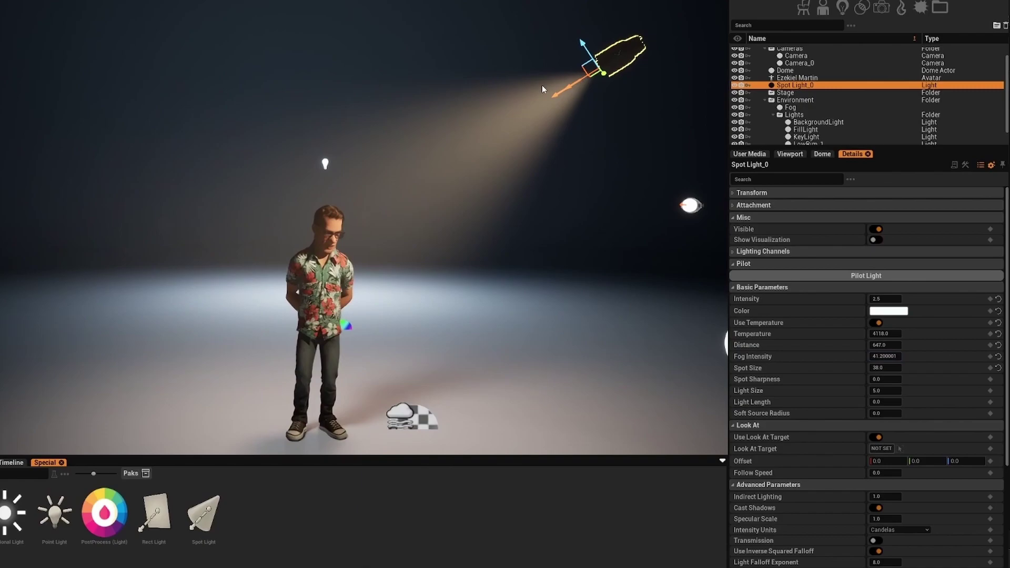
right_drag(489, 256, 490, 256)
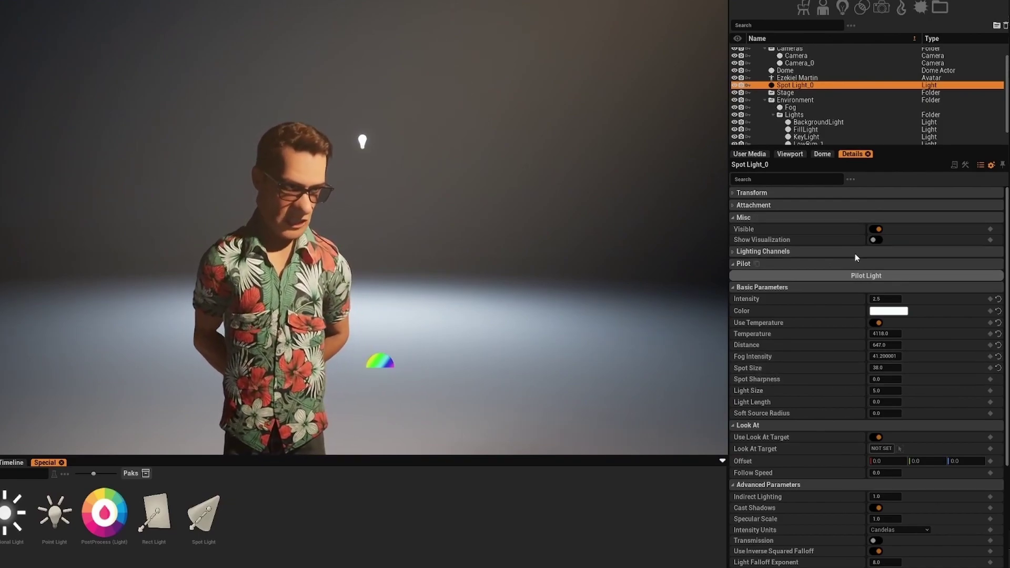
Show the spot light's visualization again and try adjusting its spot size, keeping it at 38.
click(875, 240)
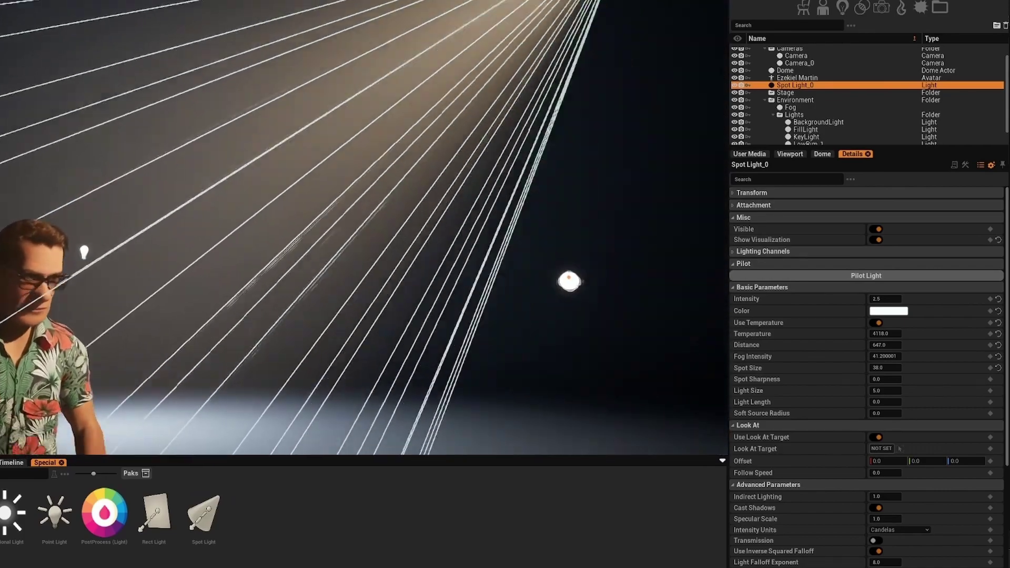
right_drag(490, 256, 481, 256)
mouse_move(880, 368)
mouse_down()
mouse_move(859, 368)
mouse_move(894, 368)
mouse_move(852, 368)
mouse_move(886, 367)
mouse_up()
right_drag(610, 311, 542, 310)
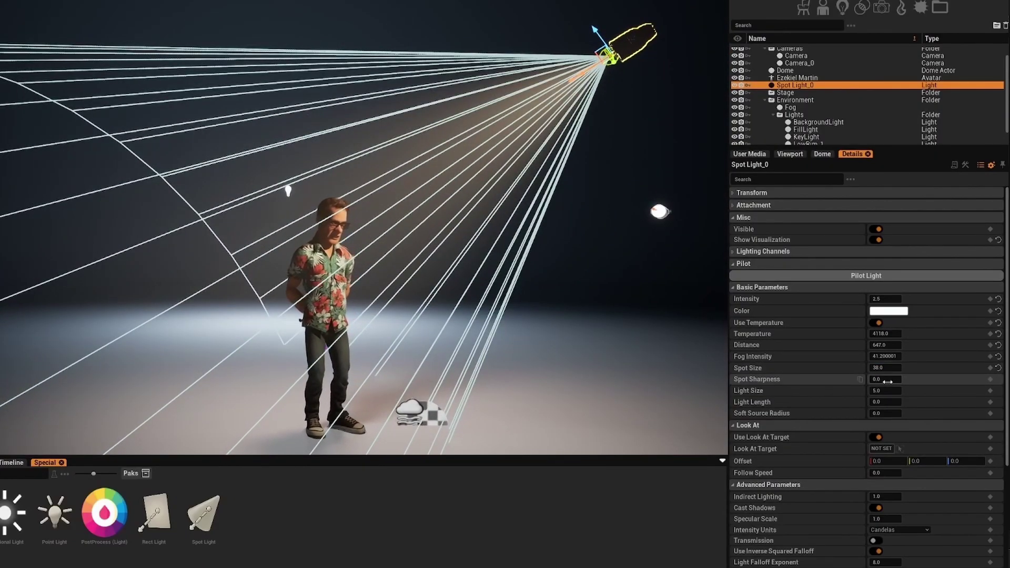
Set the spot sharpness to 9.2, then pilot the spot light and apply its placement.
right_drag(137, 315, 88, 338)
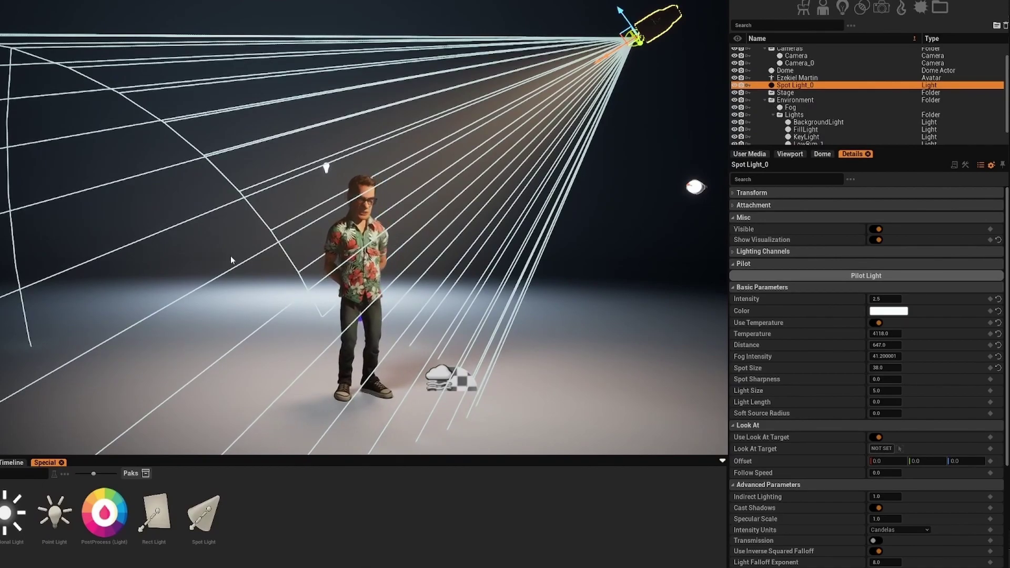
right_drag(230, 255, 282, 259)
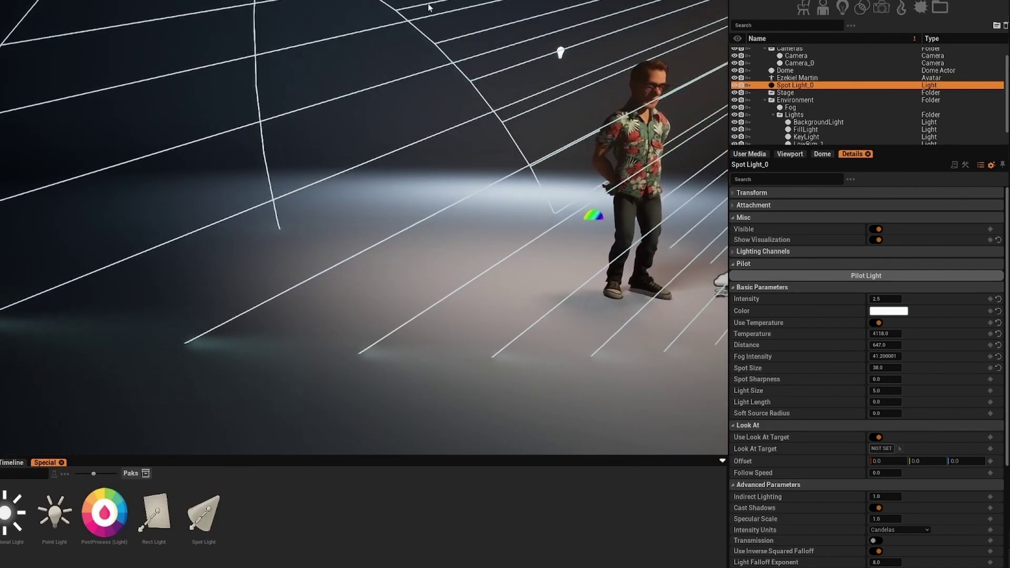
right_drag(428, 7, 490, 1)
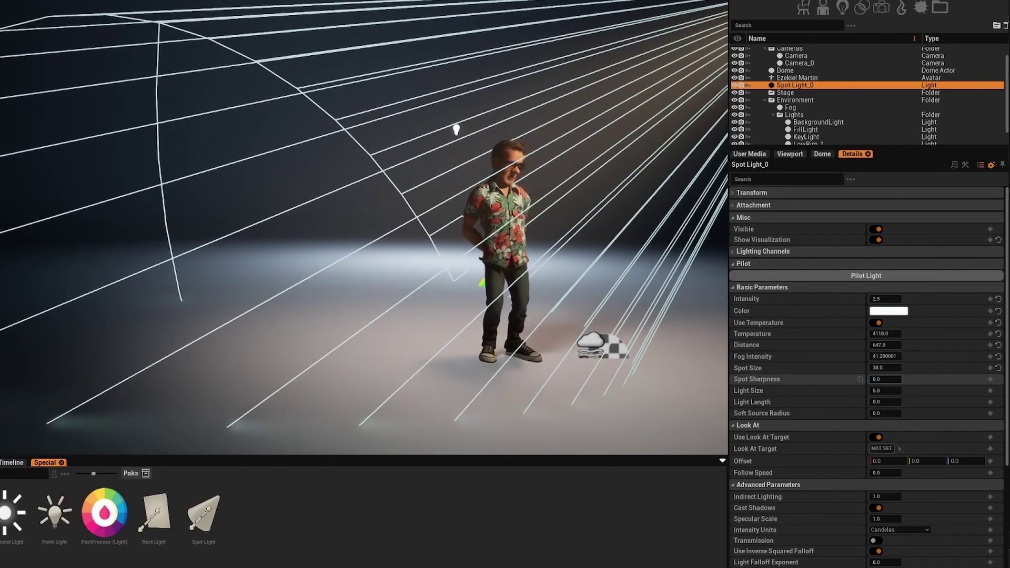
drag(883, 379, 935, 379)
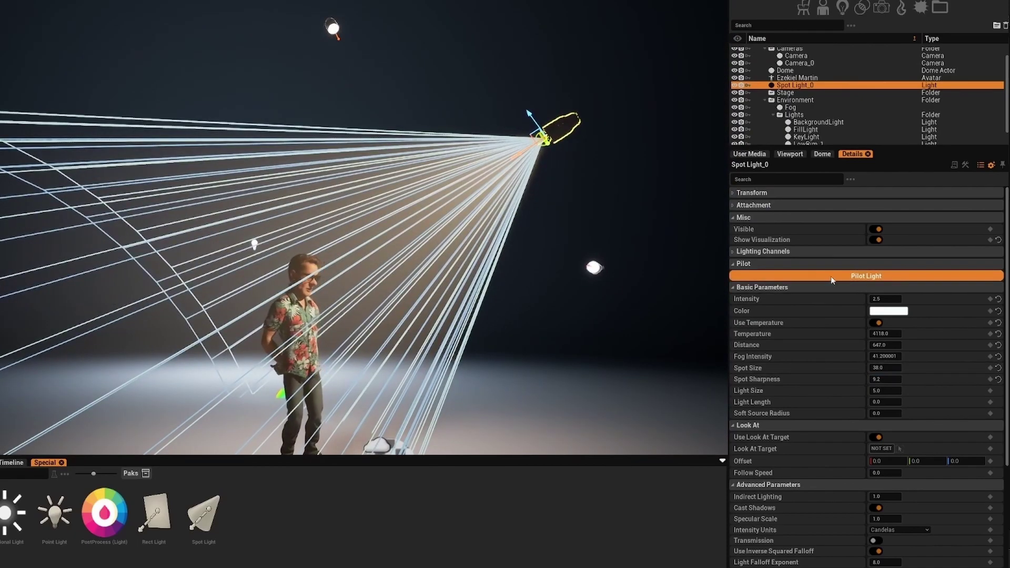
click(833, 277)
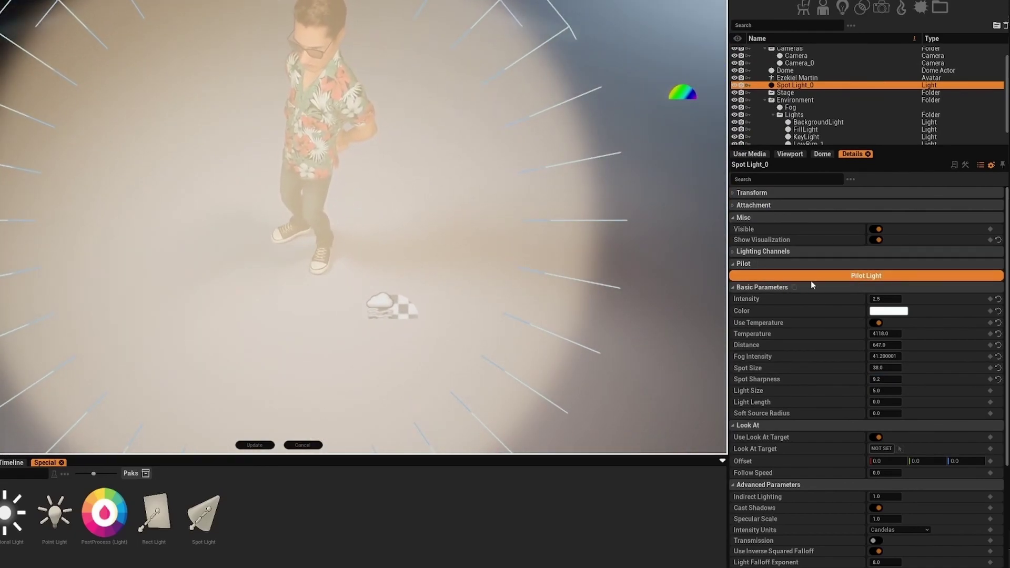
click(254, 444)
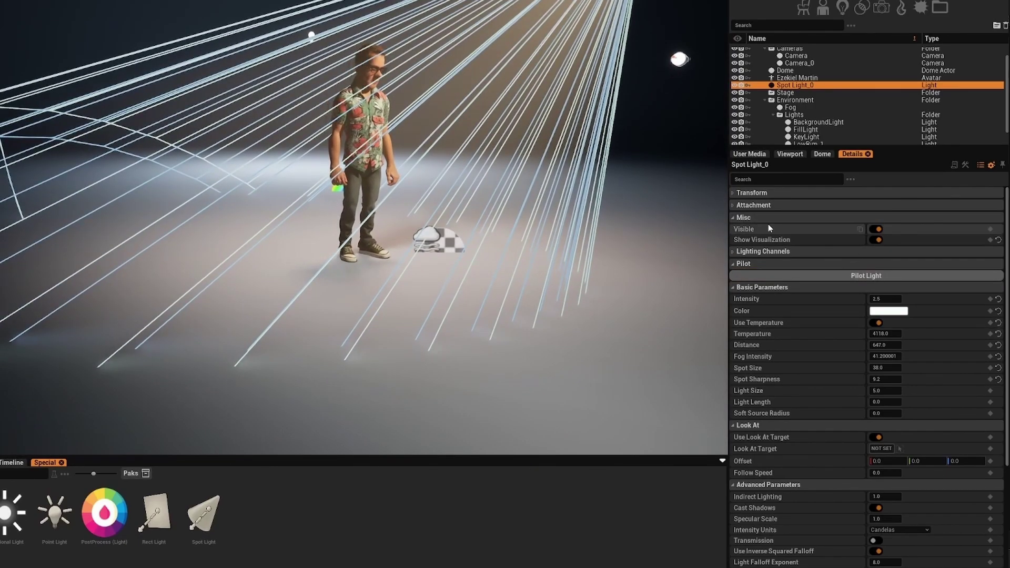
Enable lighting Channel 0 alongside Channel 1 for the spot light and set its spot sharpness to 10.
click(760, 251)
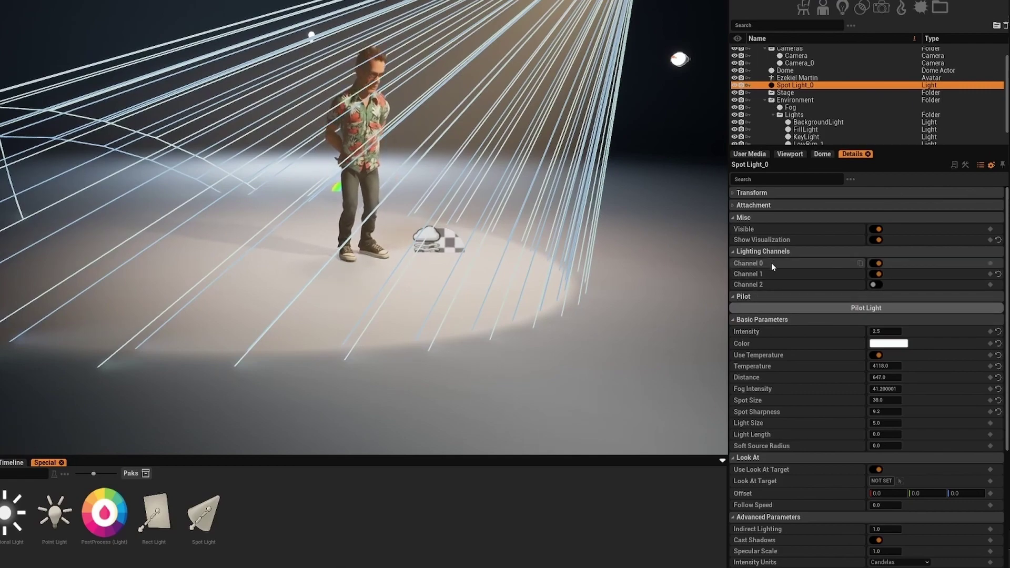
click(731, 250)
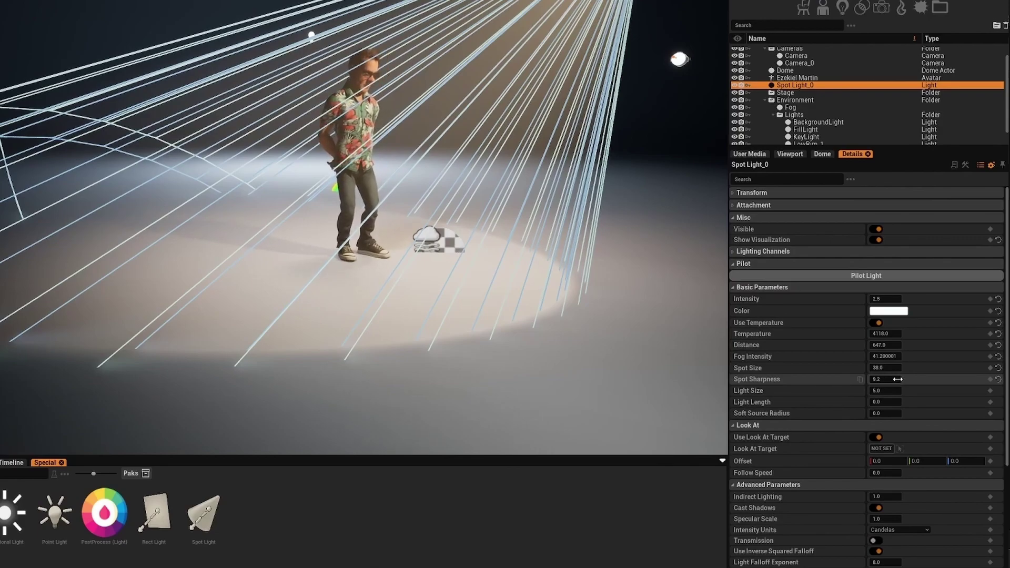
mouse_move(897, 379)
mouse_down()
mouse_move(865, 380)
mouse_move(901, 379)
mouse_up()
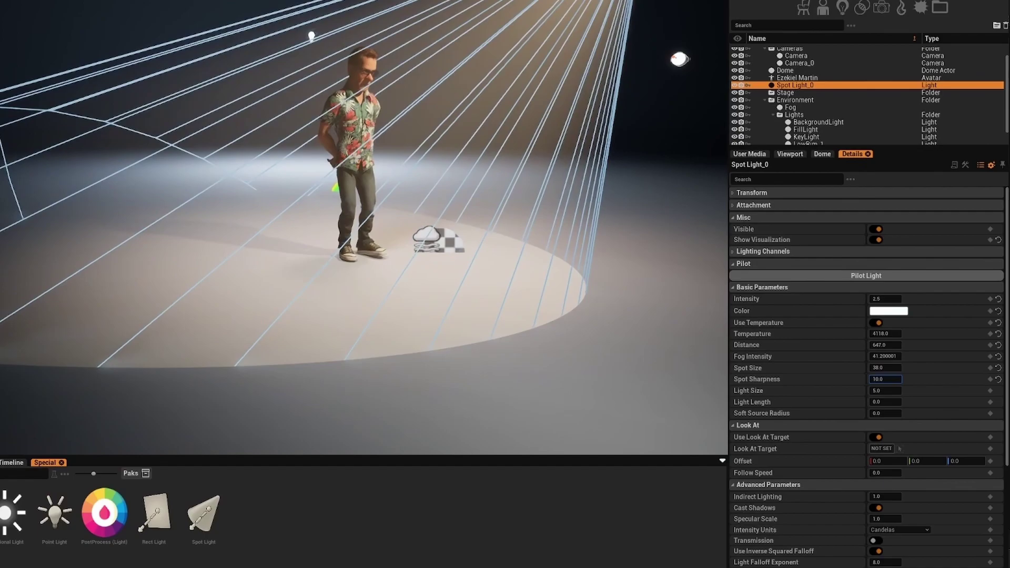
Set the spot light's spot sharpness to 4.6 and its light size to 37.
drag(900, 379, 855, 378)
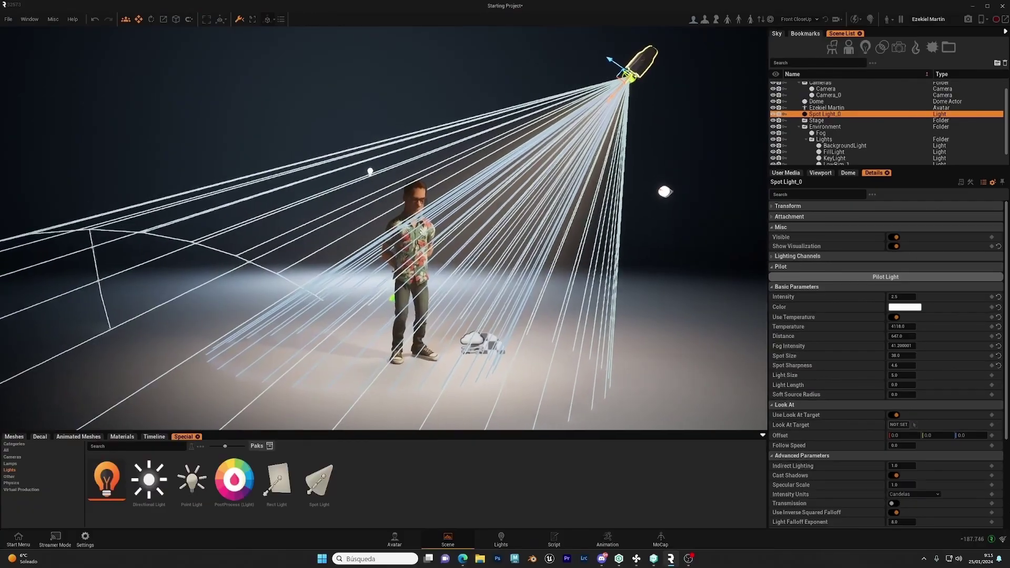
mouse_move(410, 236)
right_down()
mouse_move(406, 254)
mouse_move(402, 237)
right_up()
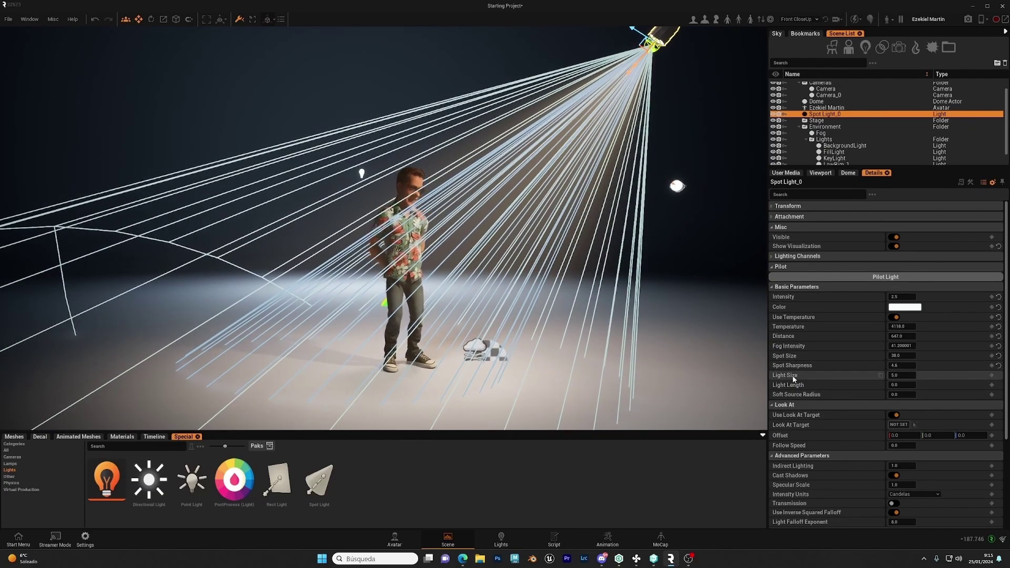
right_drag(552, 126, 593, 103)
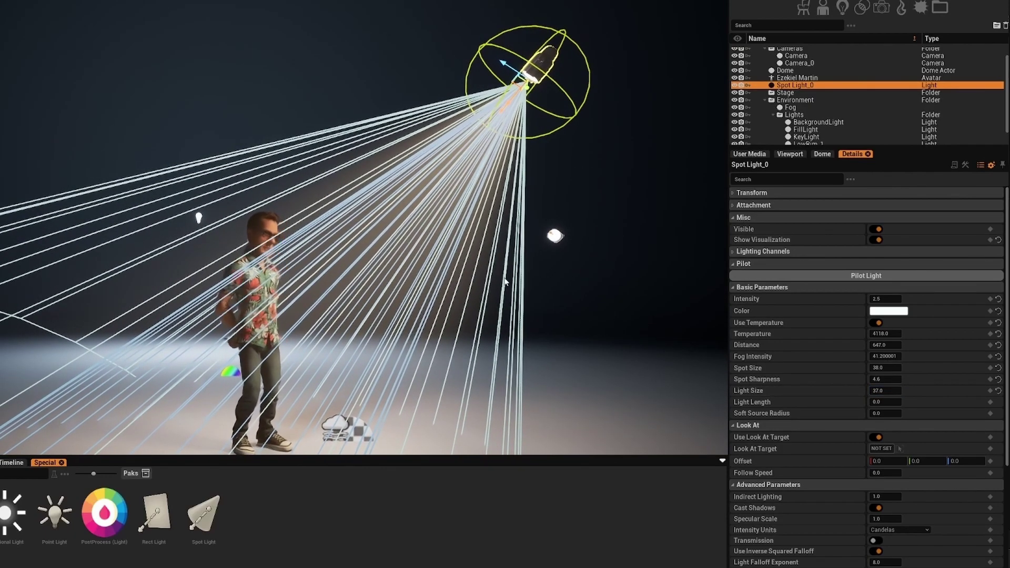
Hide the spot light's visualization and try a light size of 73, examining the shading on the avatar up close.
click(876, 240)
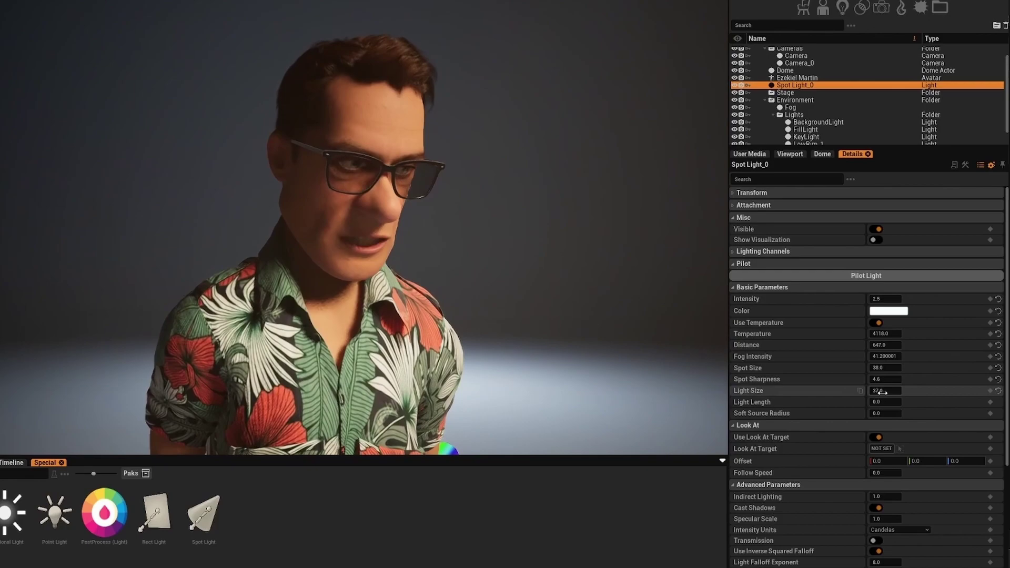
drag(892, 391, 876, 391)
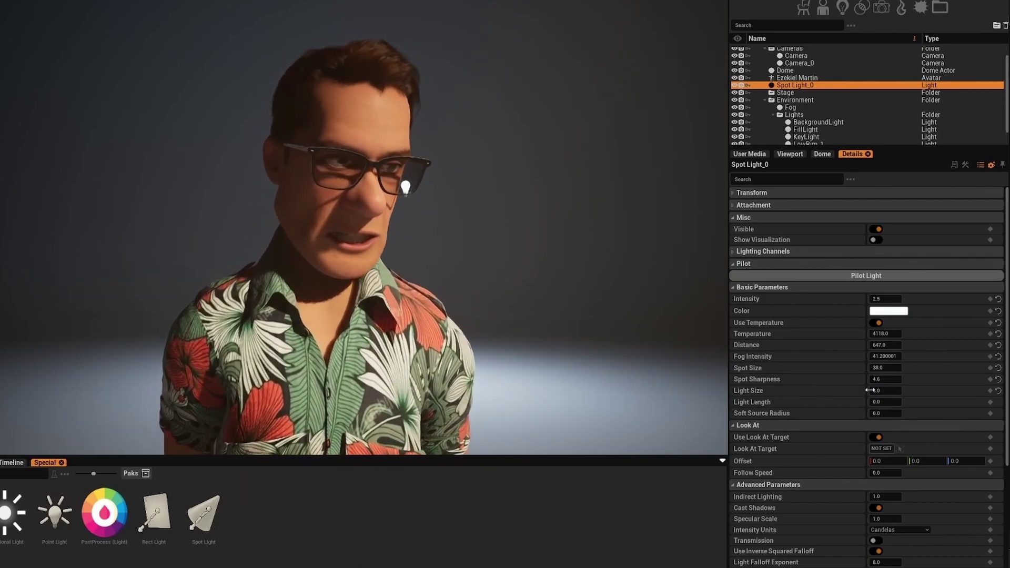
drag(879, 391, 986, 391)
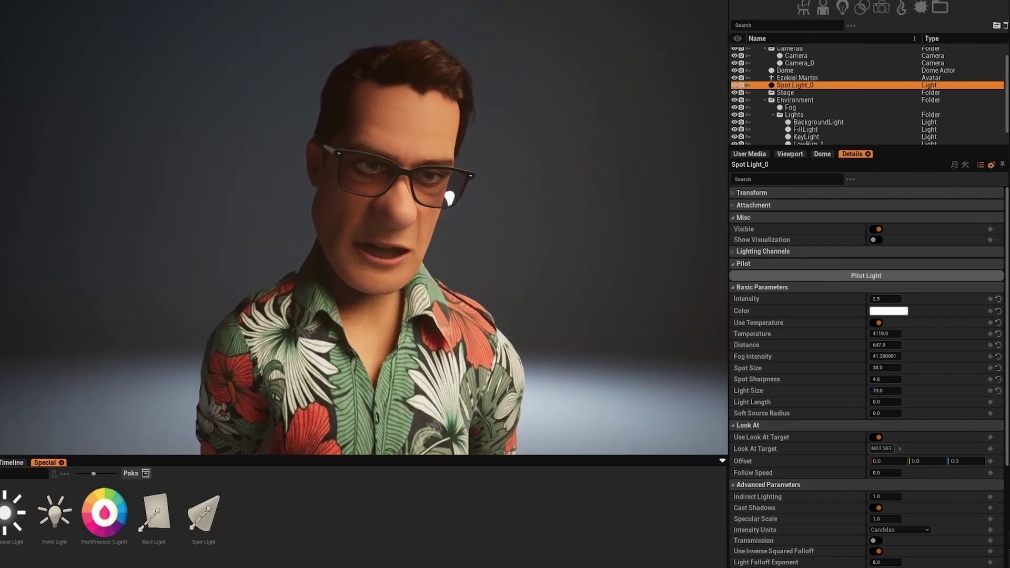
right_drag(455, 295, 368, 300)
click(455, 295)
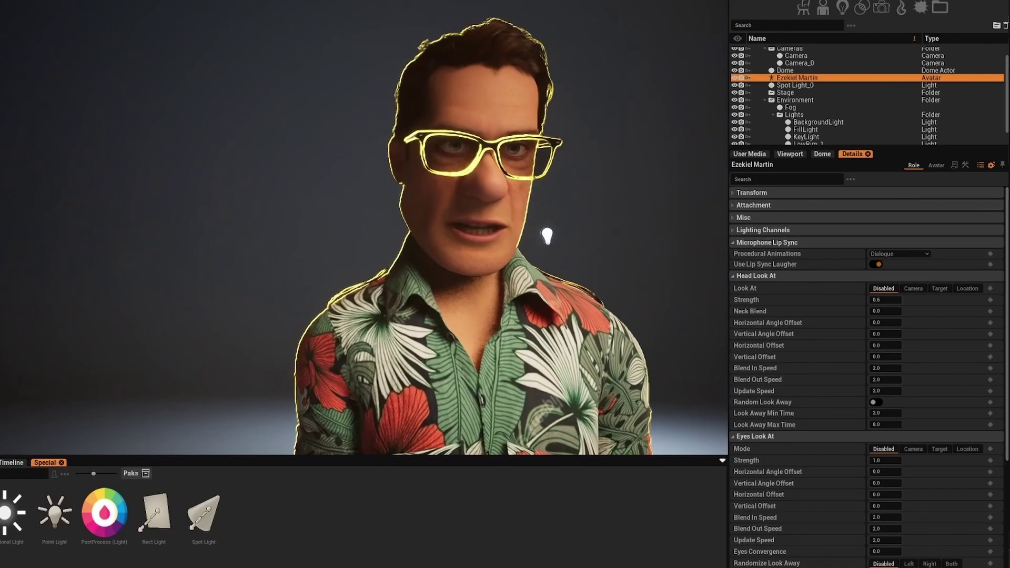
alt+drag(498, 318, 536, 320)
scroll(498, 317, down, 3)
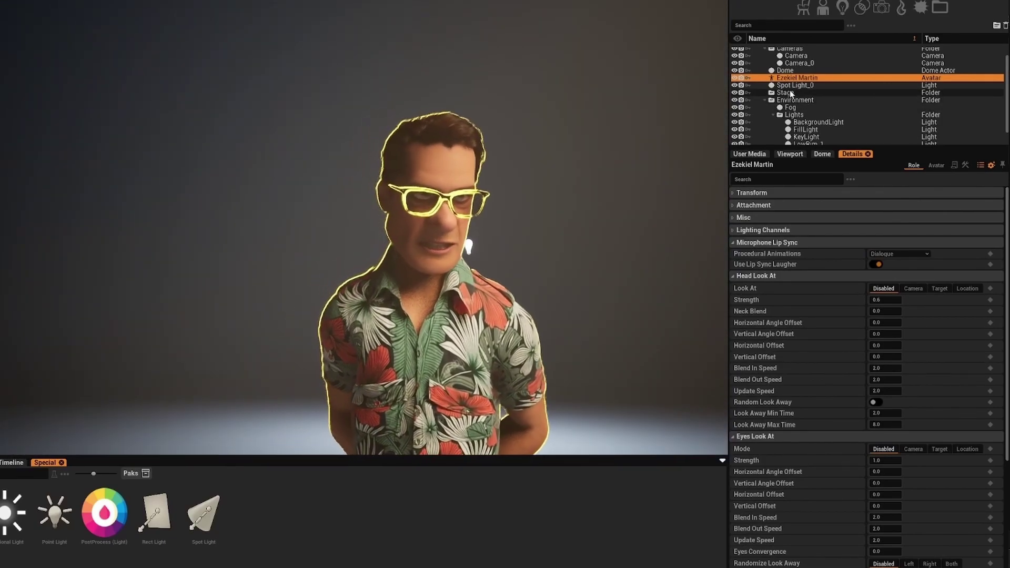
Reselect the spot light, lower its light size to 26 and give it a light length of 7.
click(791, 85)
drag(885, 369, 878, 369)
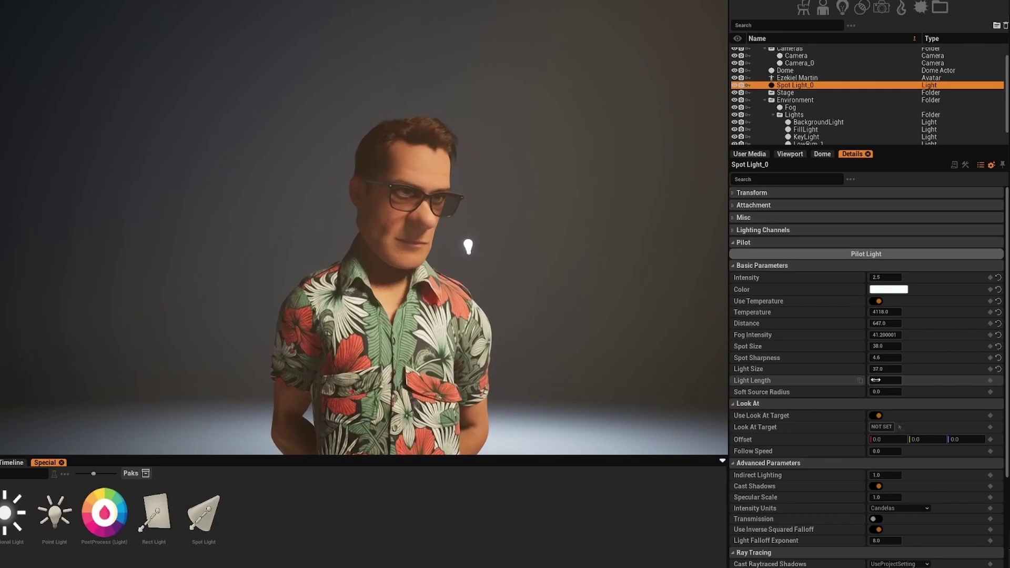
right_drag(459, 294, 515, 231)
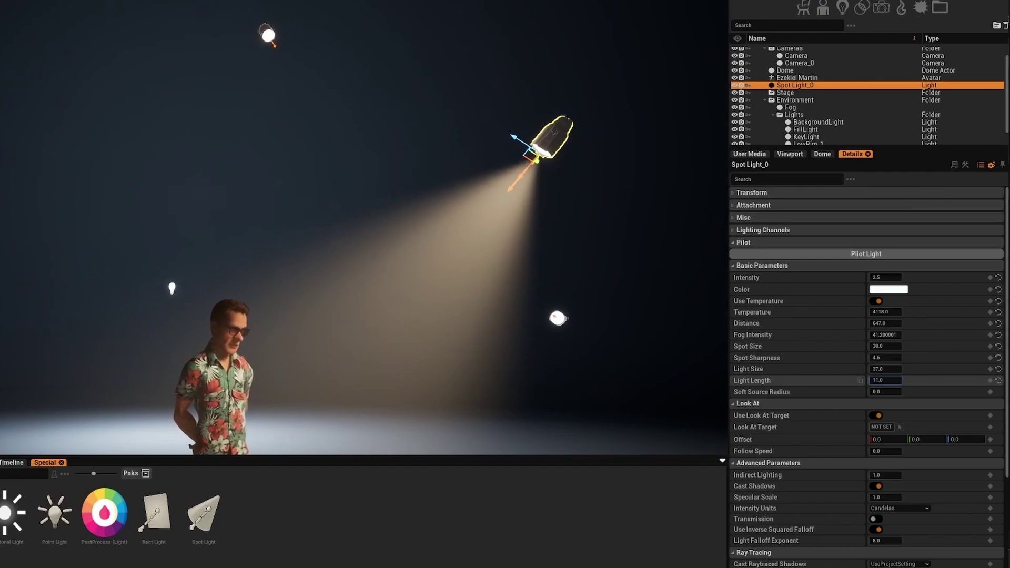
Show the spot light's visualization, try a light length of 122 and reset the length to 0.
click(743, 218)
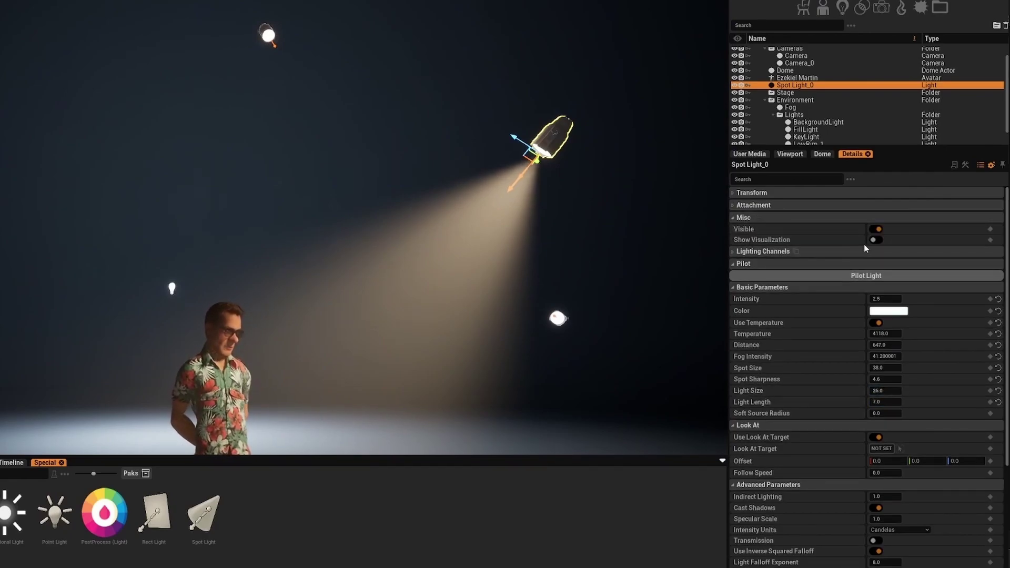
click(877, 240)
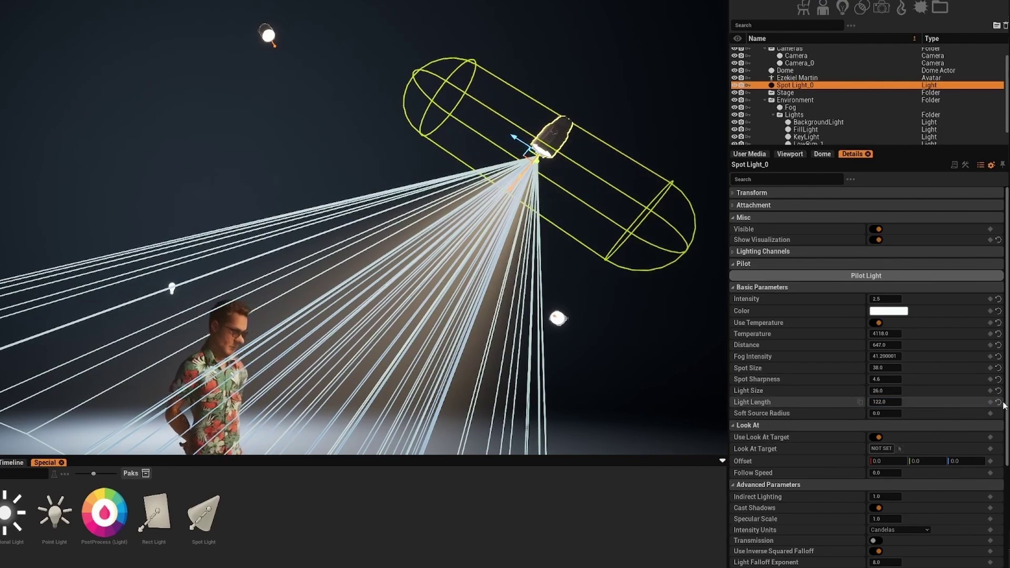
right_drag(378, 206, 354, 262)
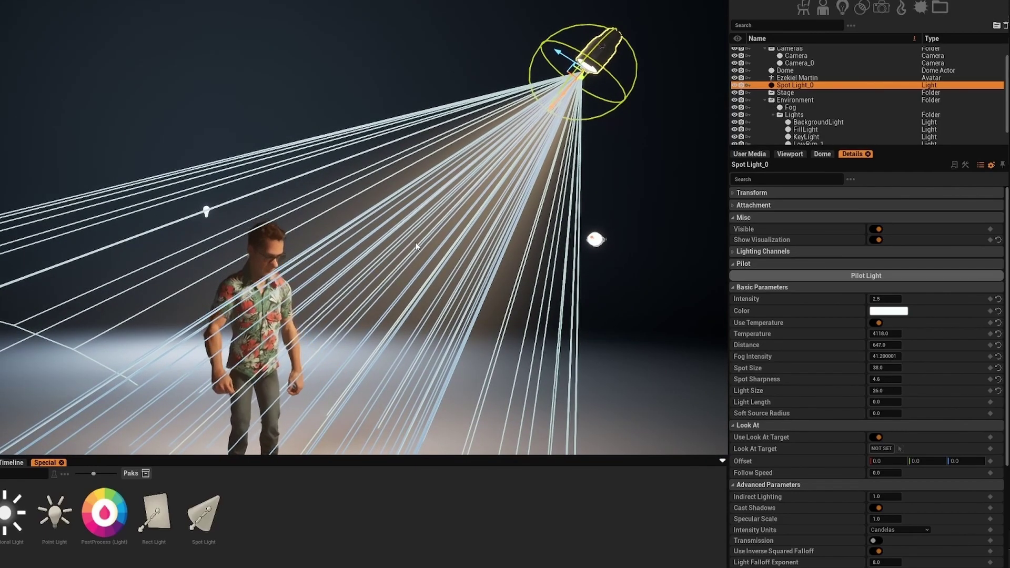
Examine the spot light's effect on the avatar from several close and distant viewpoints.
key(w)
right_drag(408, 262, 384, 261)
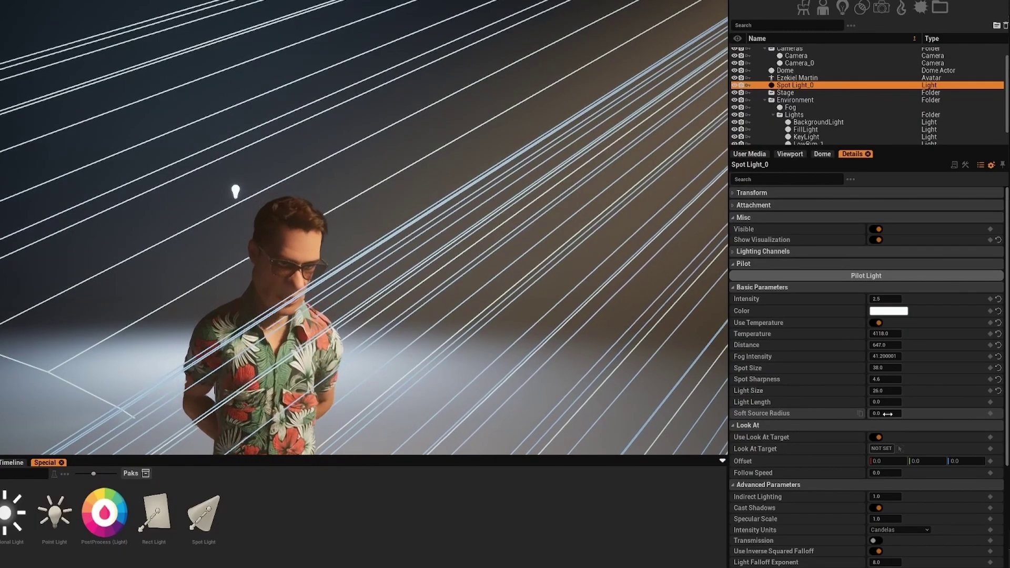
mouse_move(446, 361)
right_down()
mouse_move(465, 420)
mouse_move(447, 447)
mouse_move(441, 406)
mouse_move(511, 398)
mouse_move(520, 386)
right_up()
key(s)
key(w)
key(w)
key(a)
key(w)
click(155, 229)
right_drag(154, 229, 145, 203)
key(d)
key(s)
click(625, 31)
right_drag(625, 30, 578, 48)
key(w)
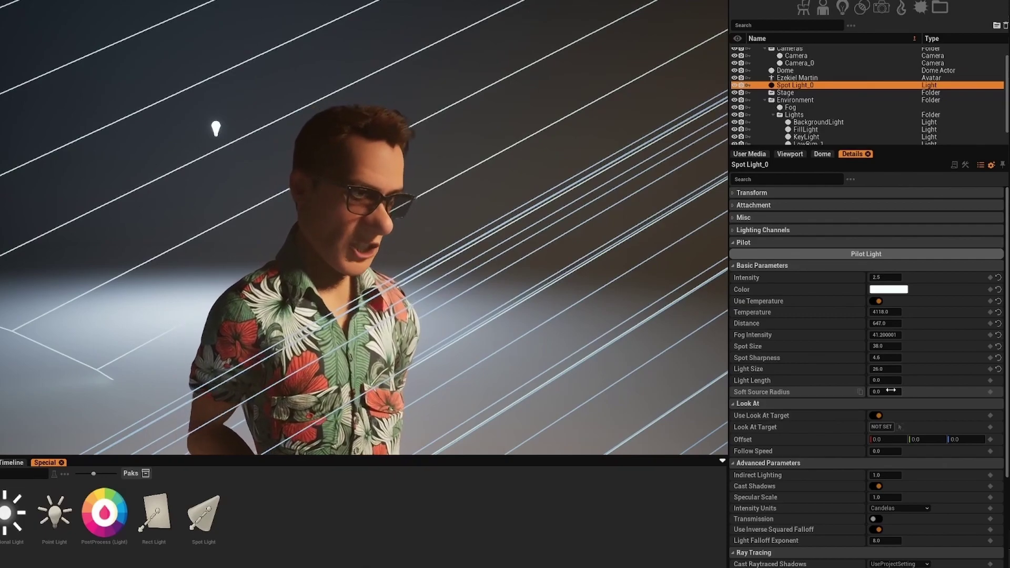
click(344, 319)
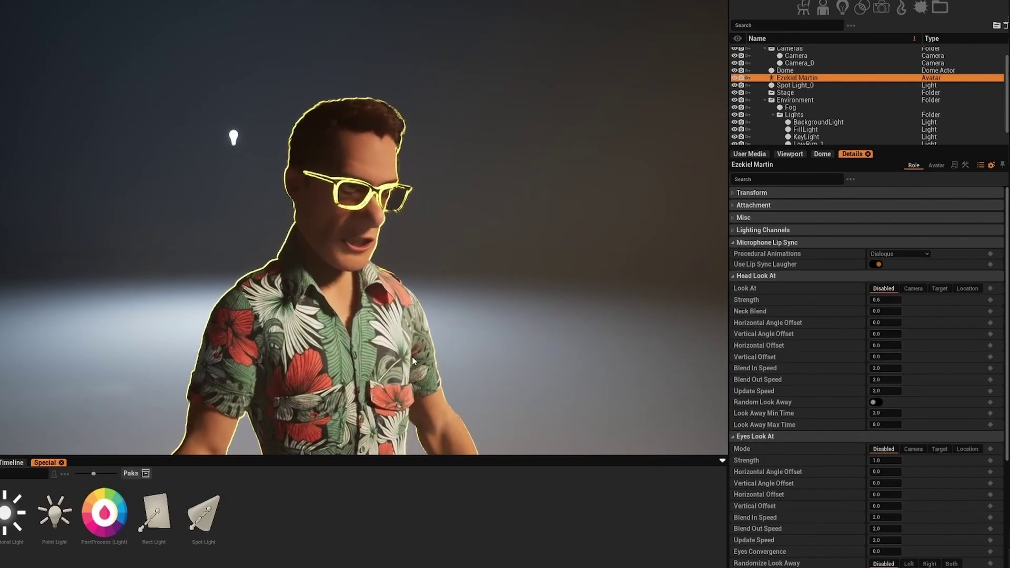
Set the avatar as the spot light's look-at target by picking it in the viewport.
click(795, 86)
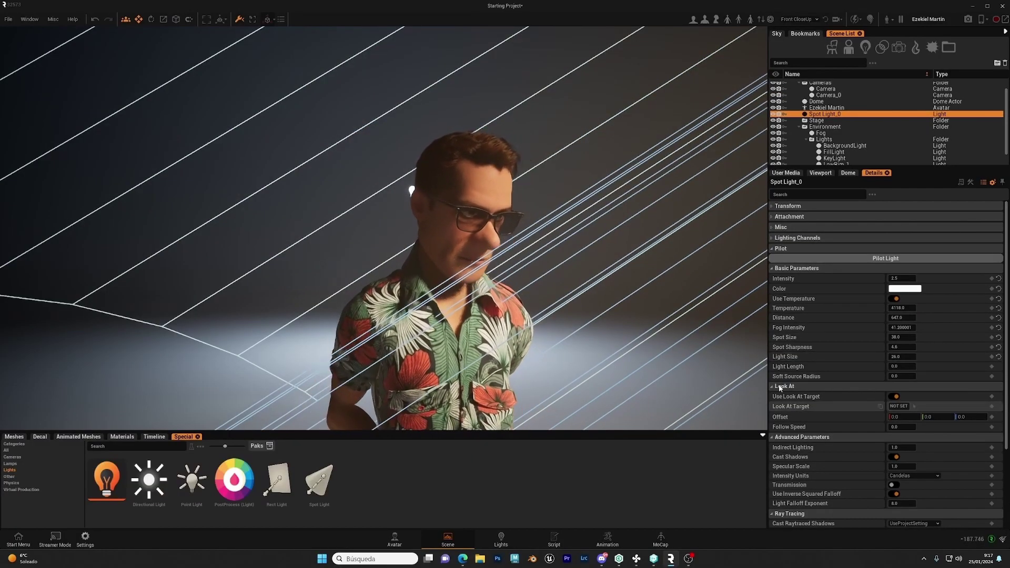
scroll(818, 392, down, 1)
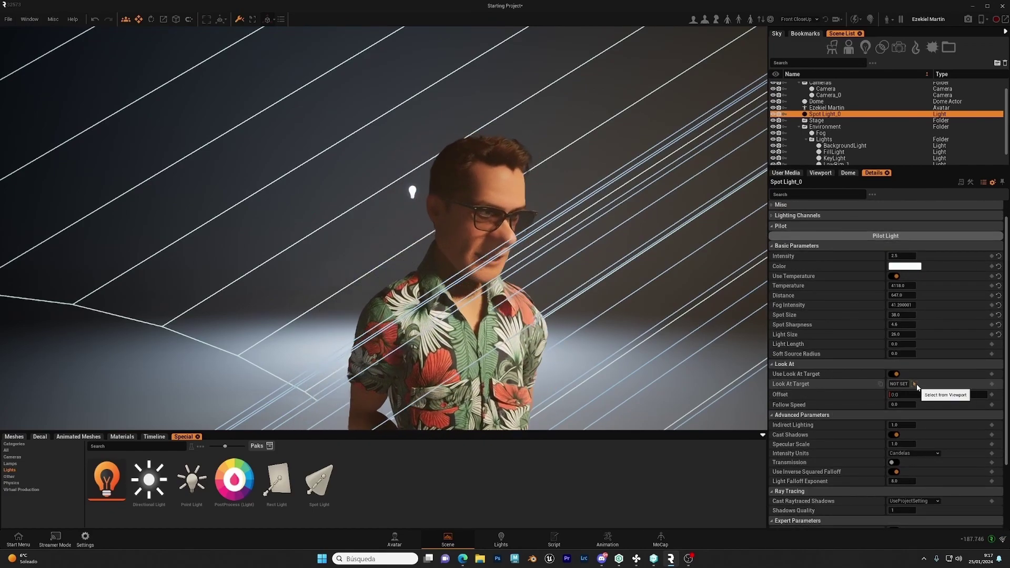
click(459, 329)
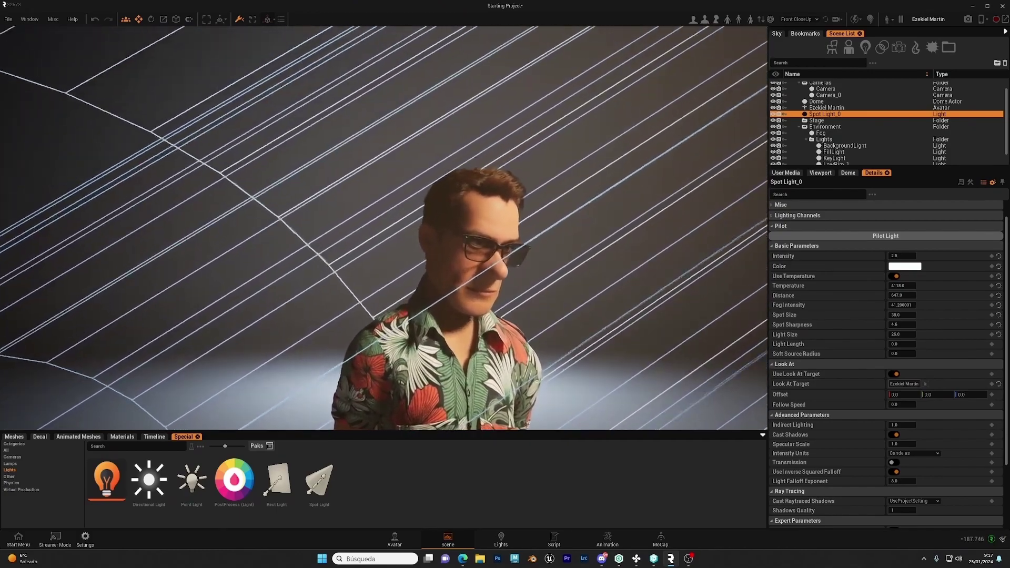
Move the avatar across the stage to test how the spot light tracks it.
scroll(447, 336, down, 5)
click(442, 332)
drag(447, 410, 698, 332)
right_drag(495, 387, 517, 380)
scroll(516, 380, down, 3)
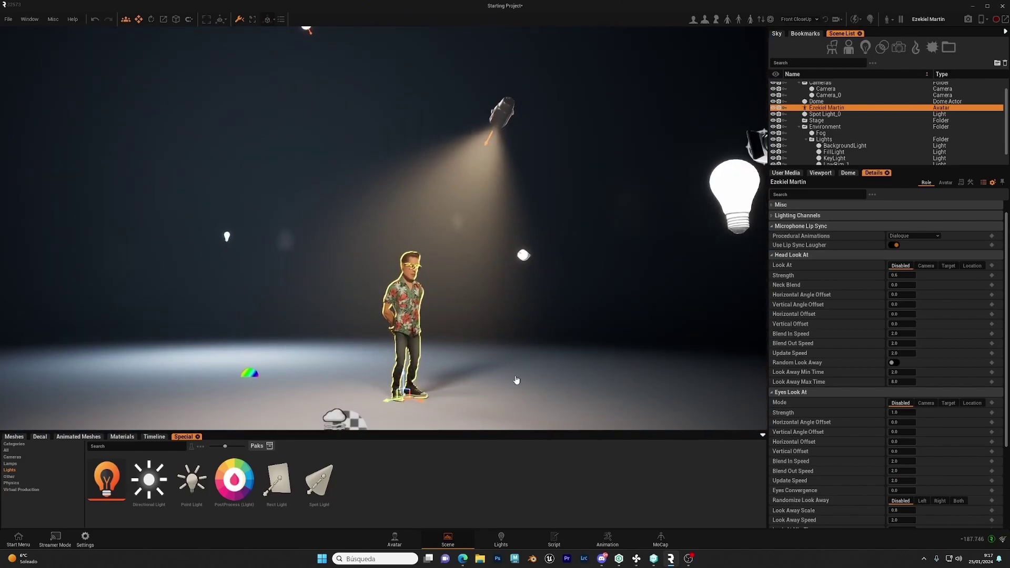
Select the spot light and hide its visualization.
click(512, 124)
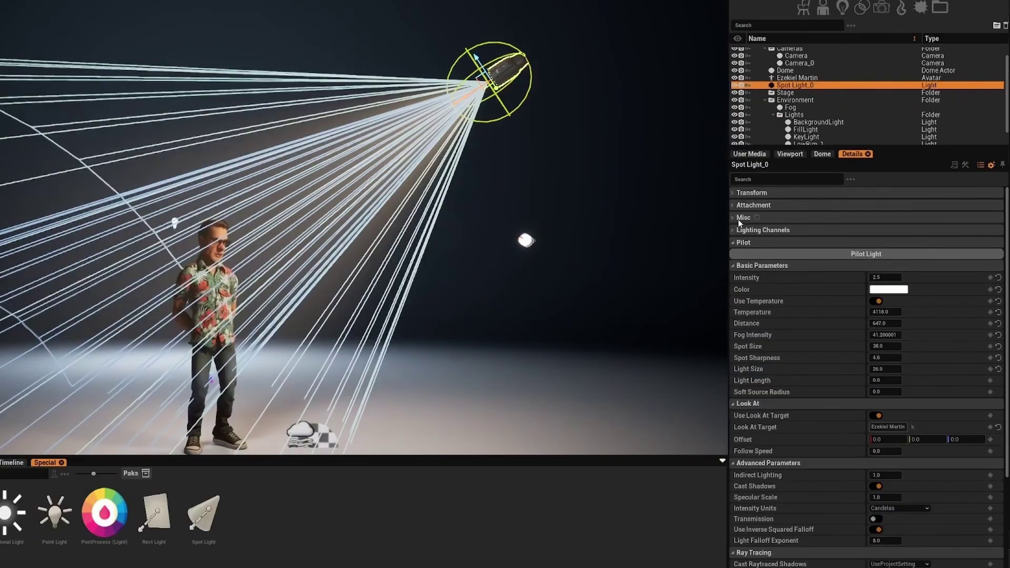
click(772, 228)
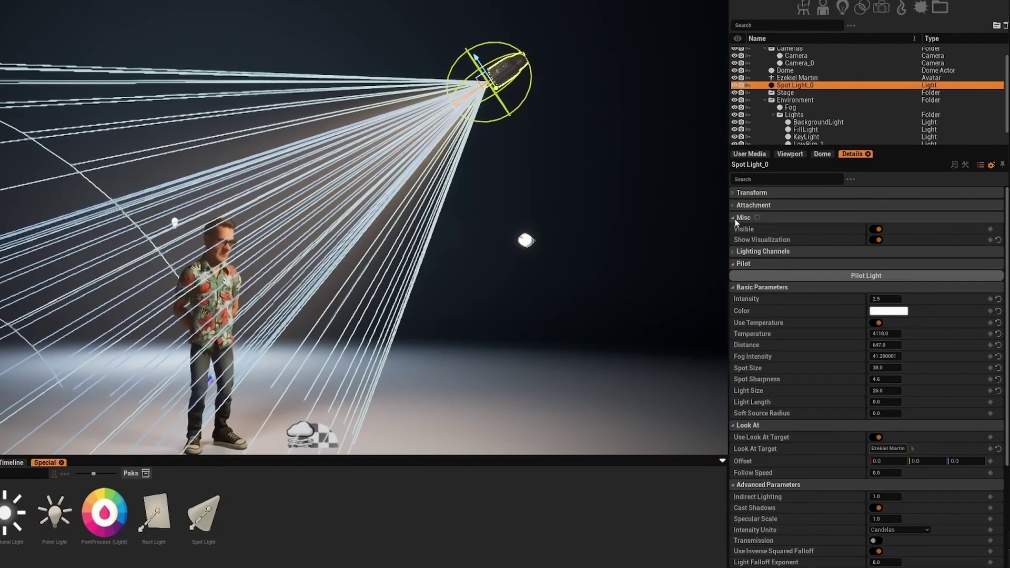
click(874, 240)
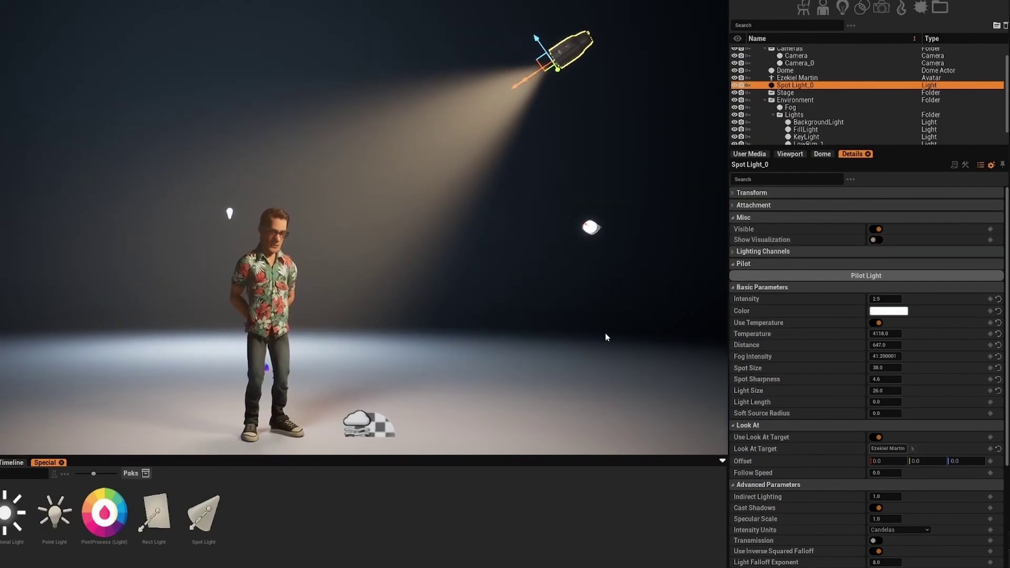
mouse_move(609, 368)
ctrl+mouse_down()
mouse_move(582, 359)
mouse_move(462, 381)
mouse_move(626, 392)
mouse_move(591, 374)
ctrl+mouse_up()
right_drag(591, 374, 557, 382)
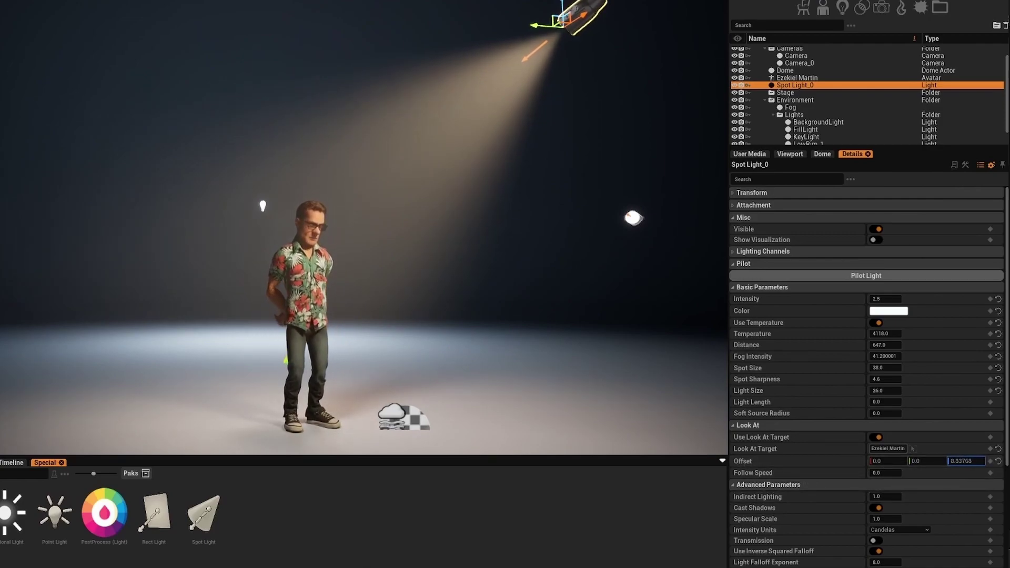
Try look-at Z offsets of about 60.16 and -225.87, settle on about -20.03, and set the follow speed to 2.
mouse_move(965, 462)
mouse_down()
mouse_move(990, 461)
mouse_move(965, 461)
mouse_up()
right_drag(506, 112, 465, 78)
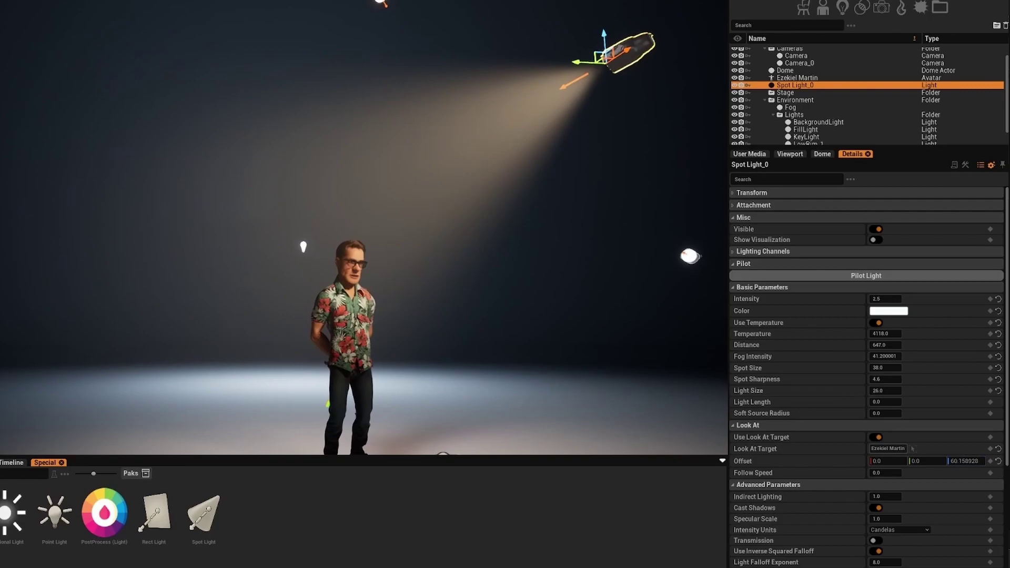
drag(965, 461, 933, 461)
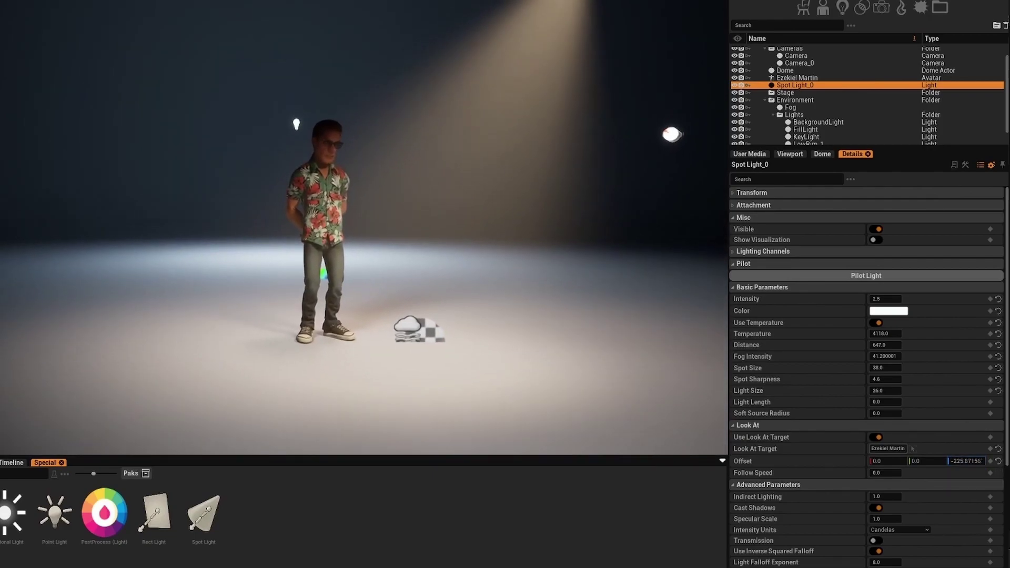
right_drag(321, 232, 363, 216)
key(w)
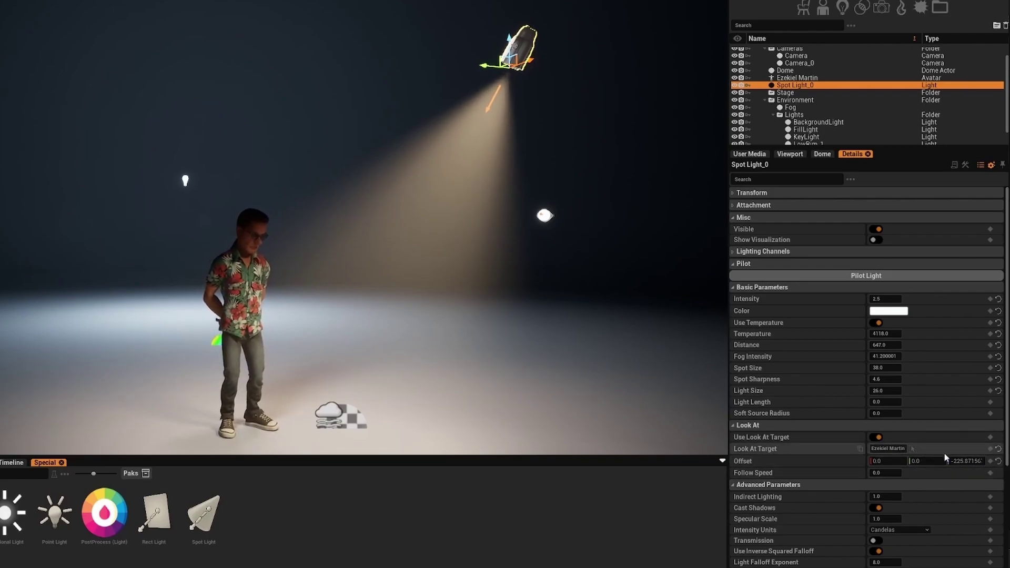
drag(958, 459, 939, 471)
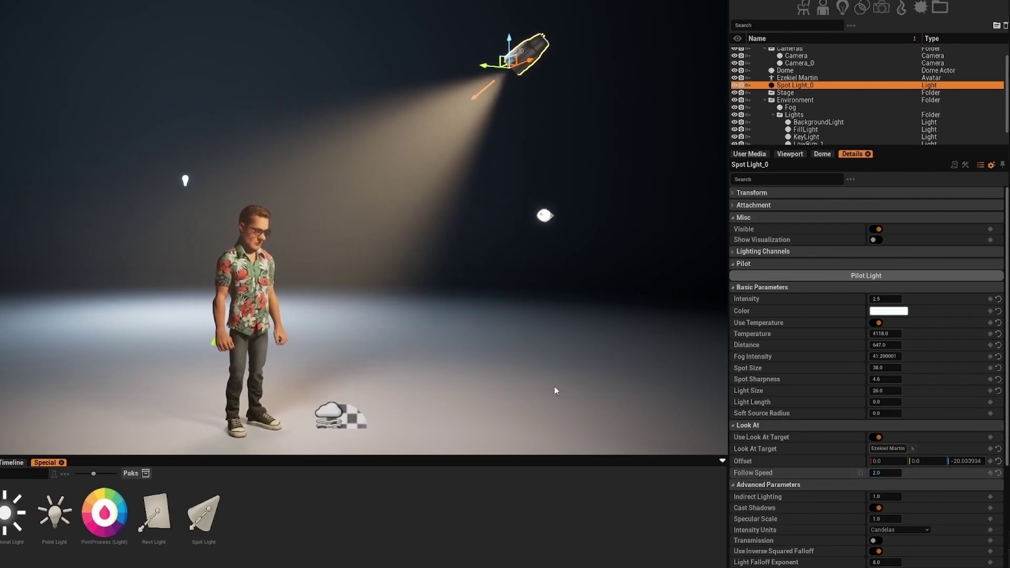
Move the avatar farther back on the stage to test the light's follow speed, and reselect the spot light.
click(255, 293)
drag(384, 382, 247, 399)
click(507, 75)
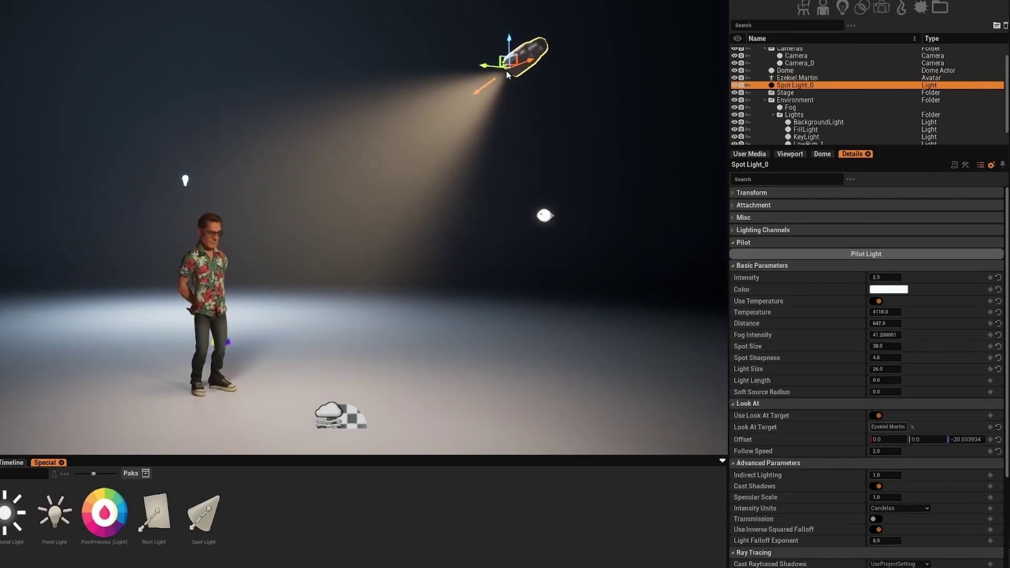
Clear the spot light's look-at target and reset its offset and follow speed to 0.
scroll(862, 466, down, 3)
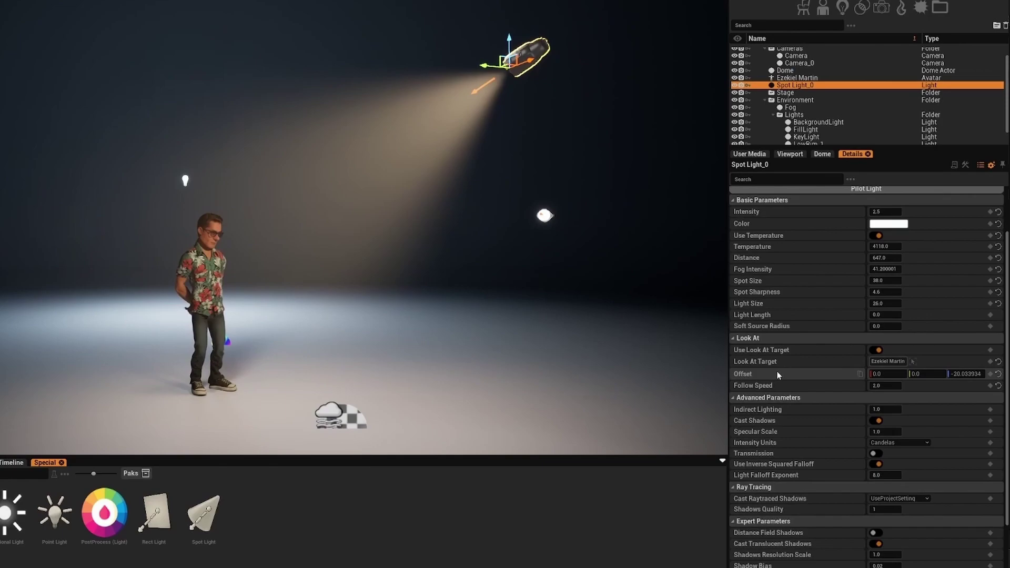
scroll(800, 368, up, 1)
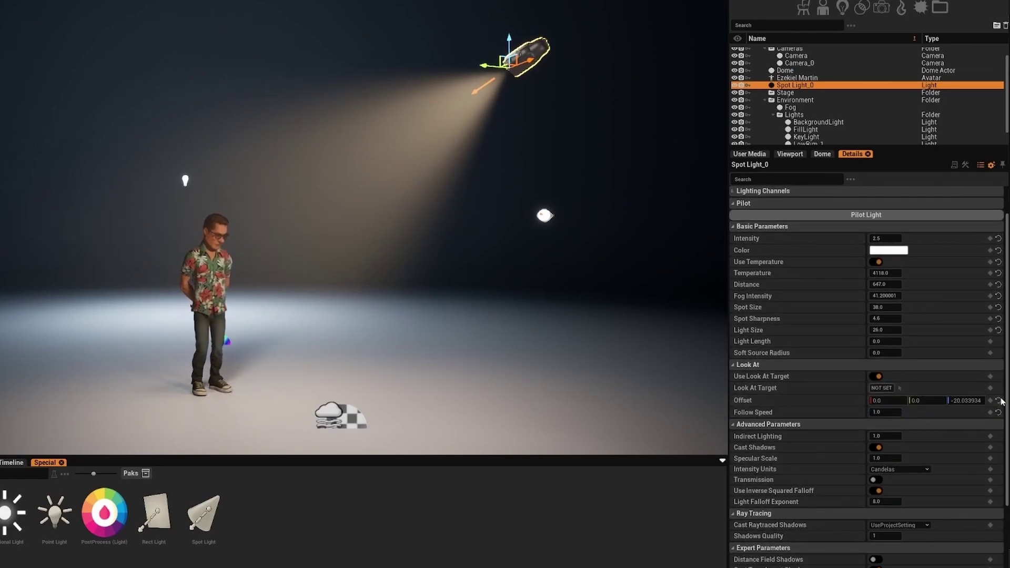
right_drag(322, 239, 284, 232)
key(w)
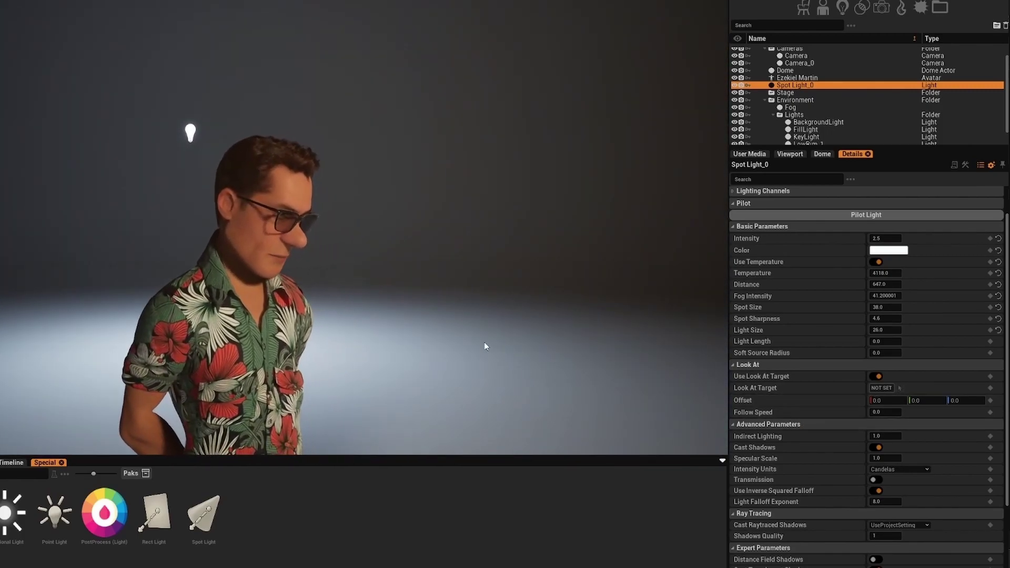
key(s)
right_drag(484, 345, 505, 340)
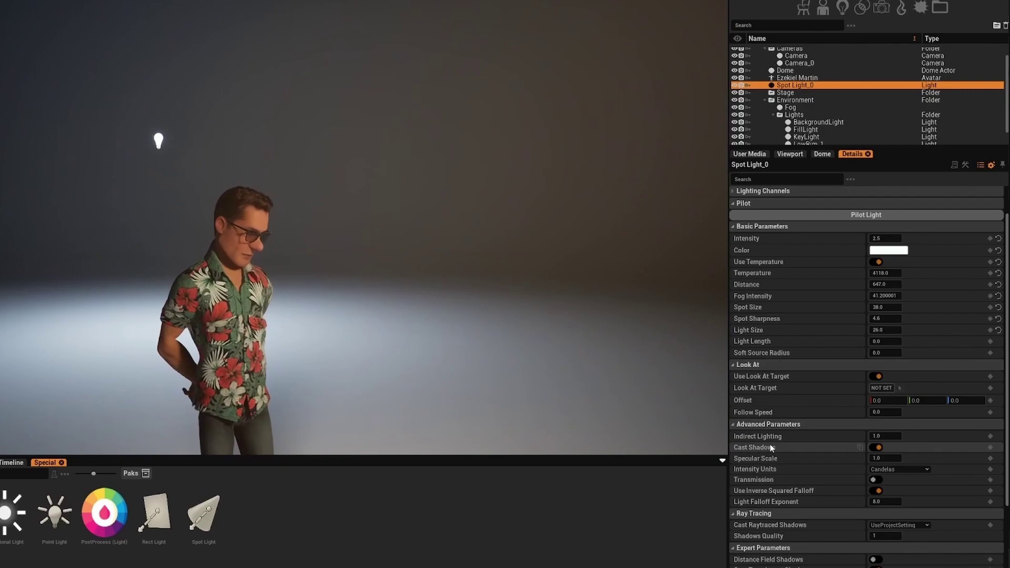
Raise the spot light's indirect lighting to about 169.4.
scroll(800, 444, down, 1)
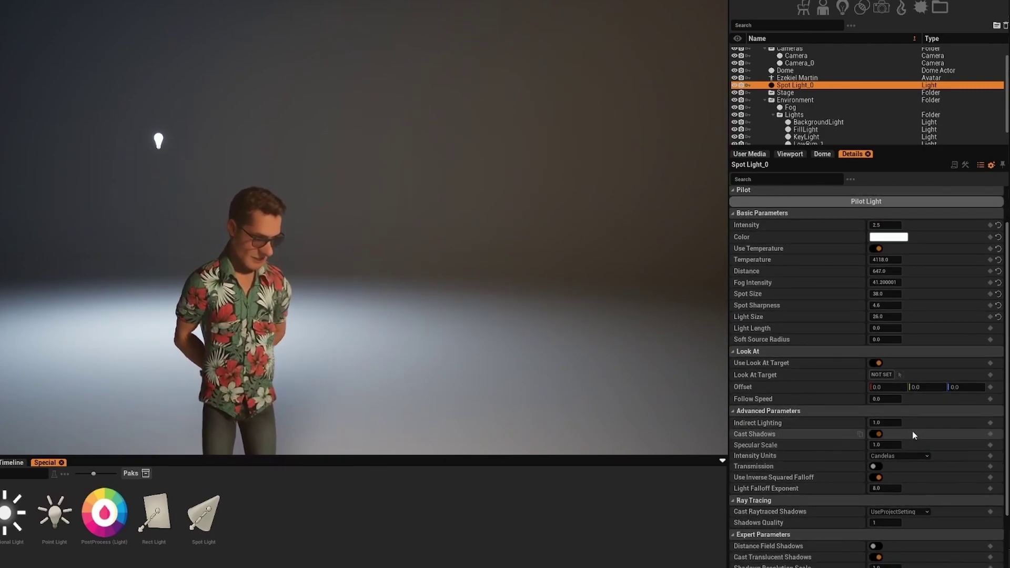
key(s)
right_drag(440, 311, 412, 323)
drag(885, 423, 915, 423)
key(w)
right_drag(449, 314, 376, 403)
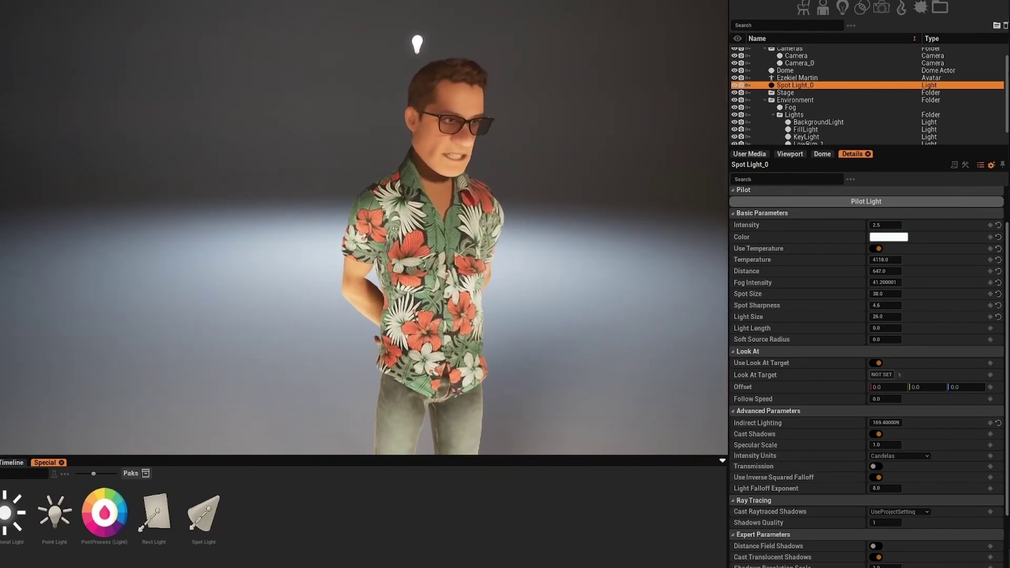
Set the spot light's indirect lighting to 1.
click(893, 423)
text(1)
key(Return)
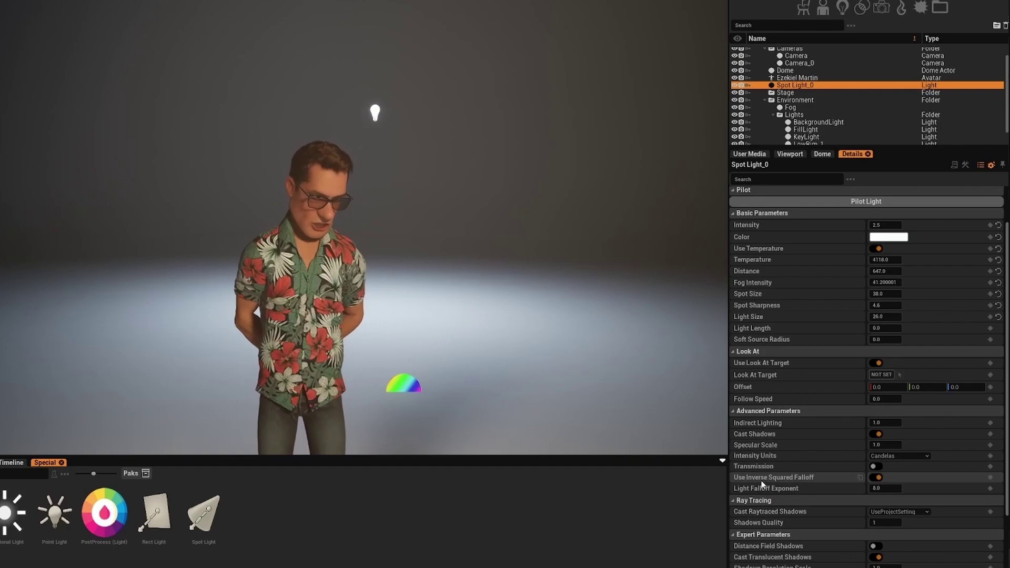
Turn off inverse squared falloff for the spot light and set its light falloff exponent to 1.
right_drag(599, 425, 592, 387)
key(s)
mouse_move(455, 368)
right_down()
mouse_move(499, 373)
mouse_move(455, 368)
right_up()
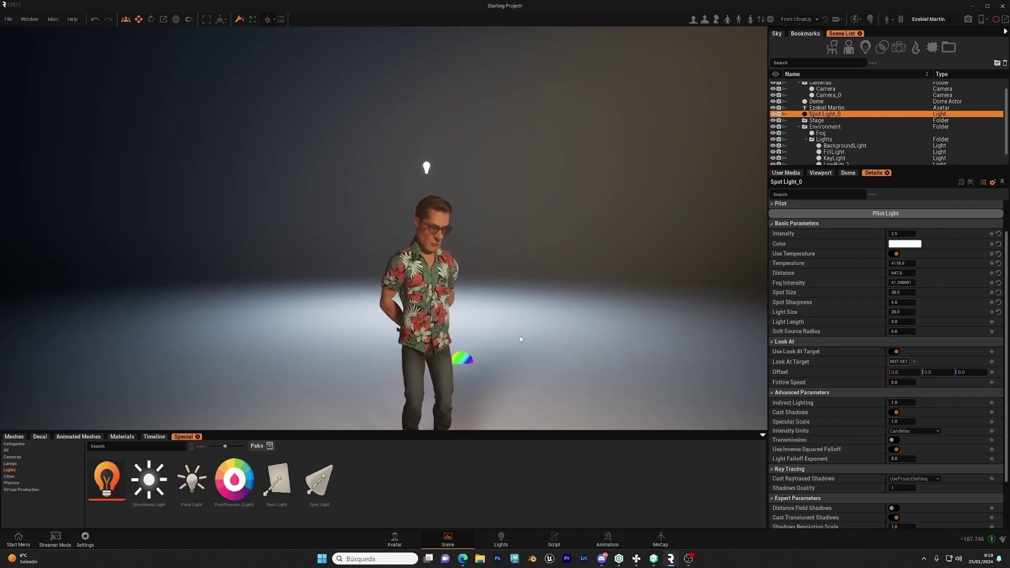
key(s)
right_drag(521, 339, 551, 216)
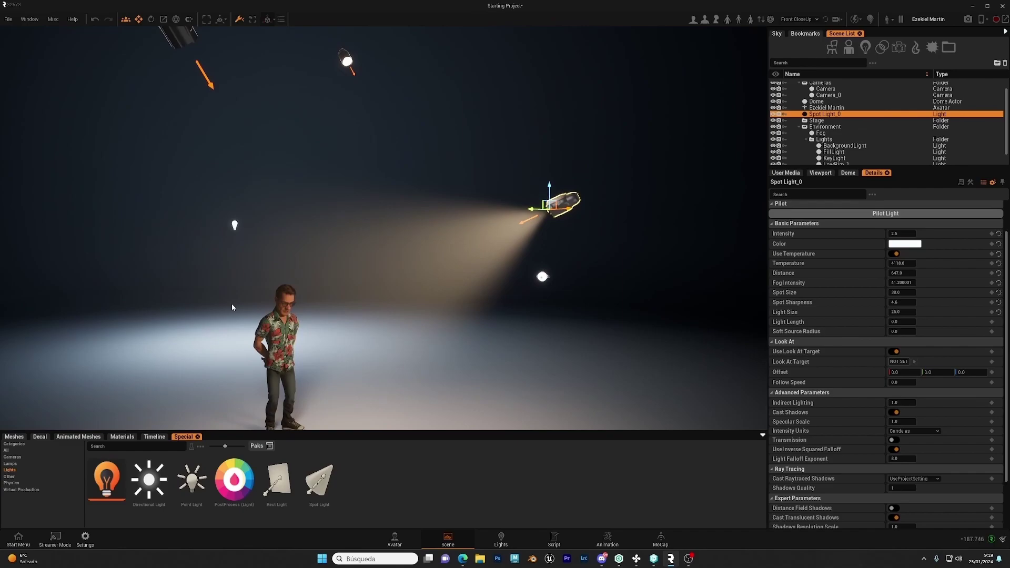
right_drag(364, 277, 308, 312)
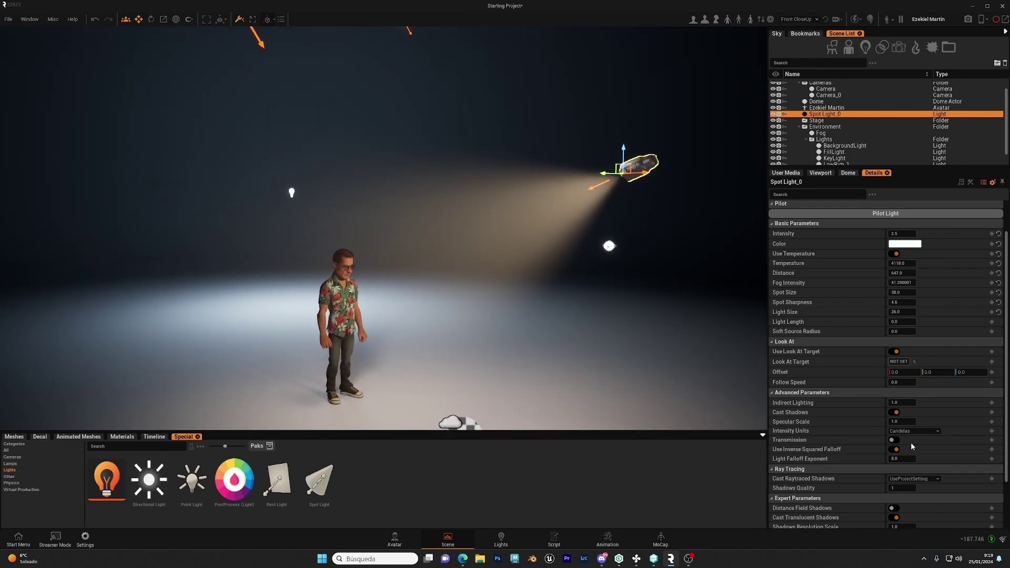
click(895, 451)
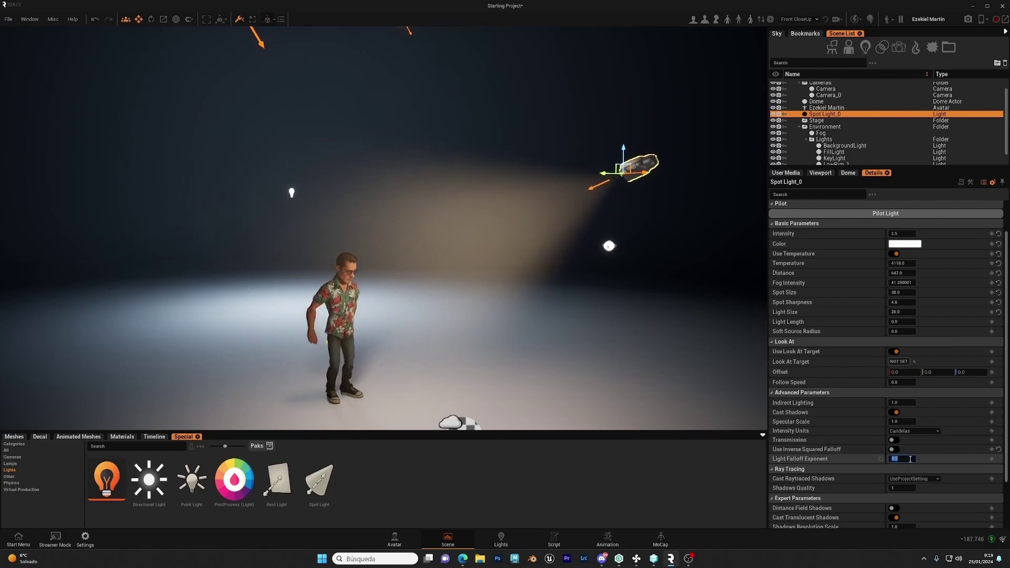
text(1)
key(Return)
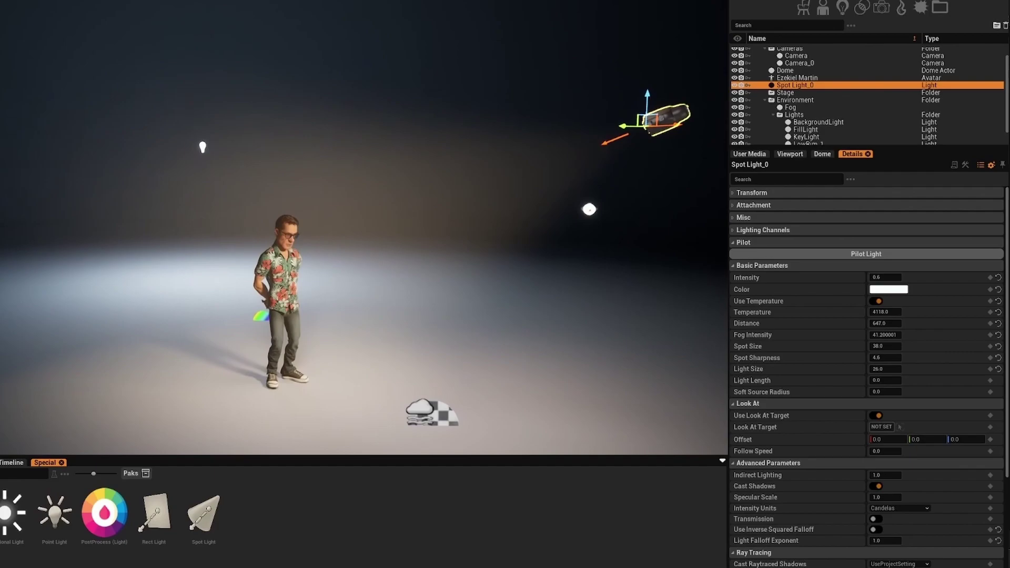
Turn inverse squared falloff back on for the spot light and raise its intensity to 2.7.
right_drag(363, 227, 326, 226)
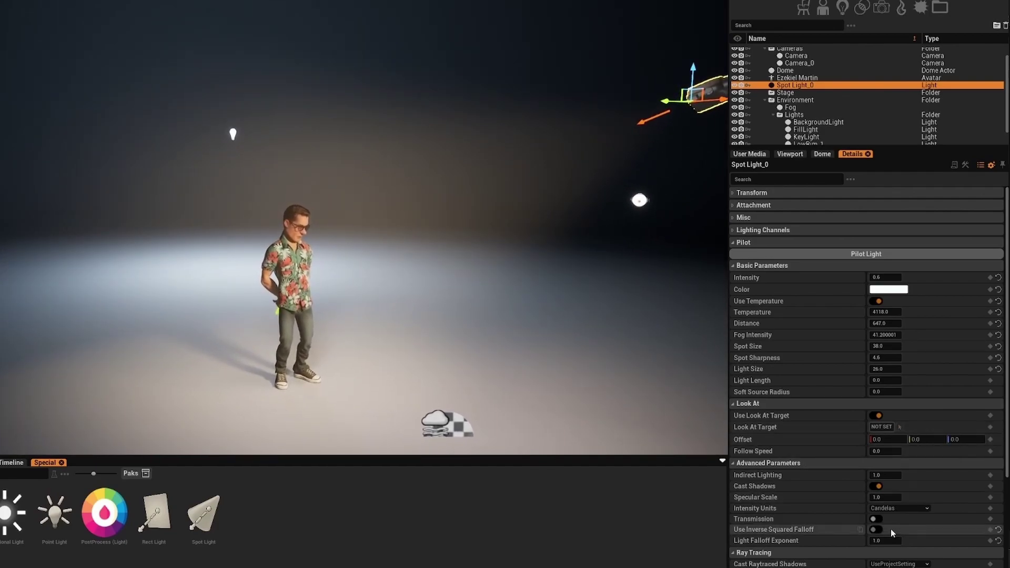
right_drag(410, 274, 442, 268)
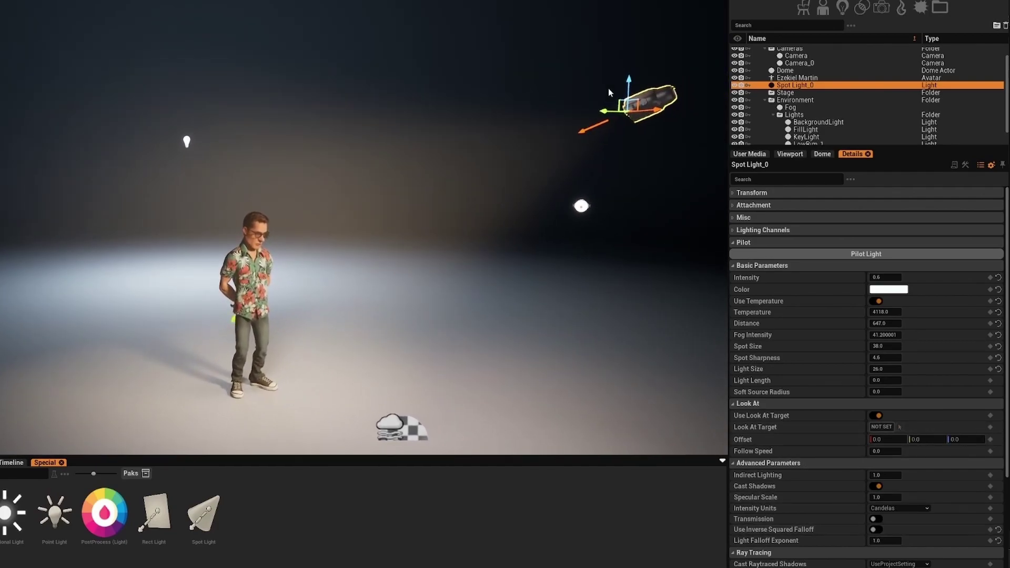
click(886, 532)
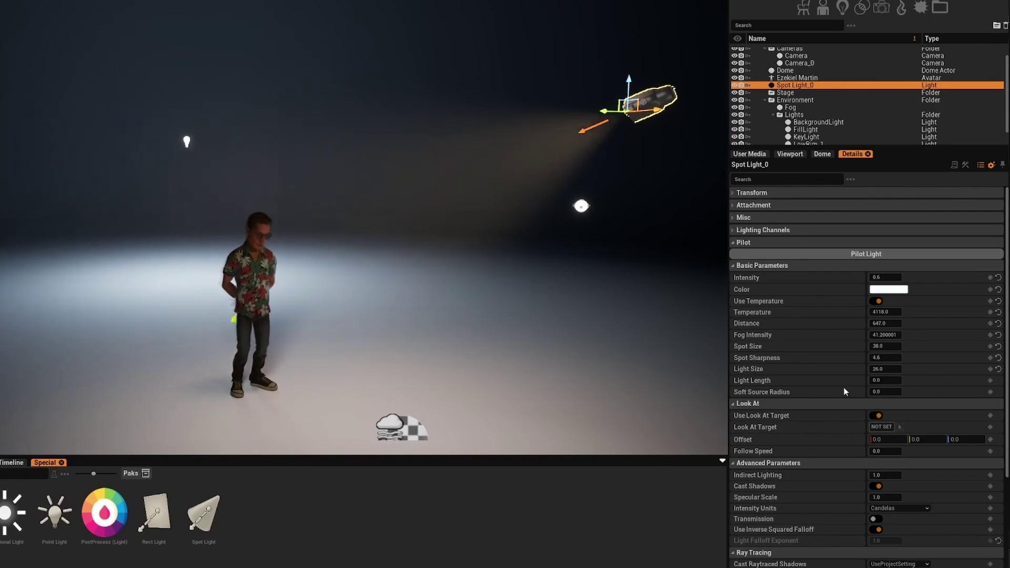
drag(877, 277, 894, 277)
key(w)
right_drag(579, 294, 473, 287)
scroll(767, 493, down, 3)
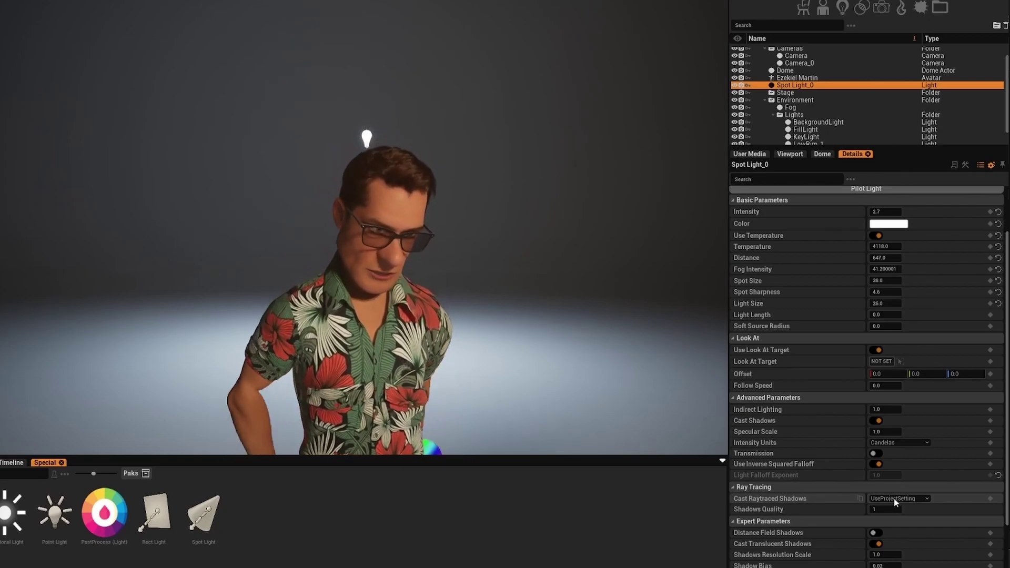
Try the spot light's raytraced shadows as Disabled and as Enabled, and return the option to UseProjectSetting.
click(387, 320)
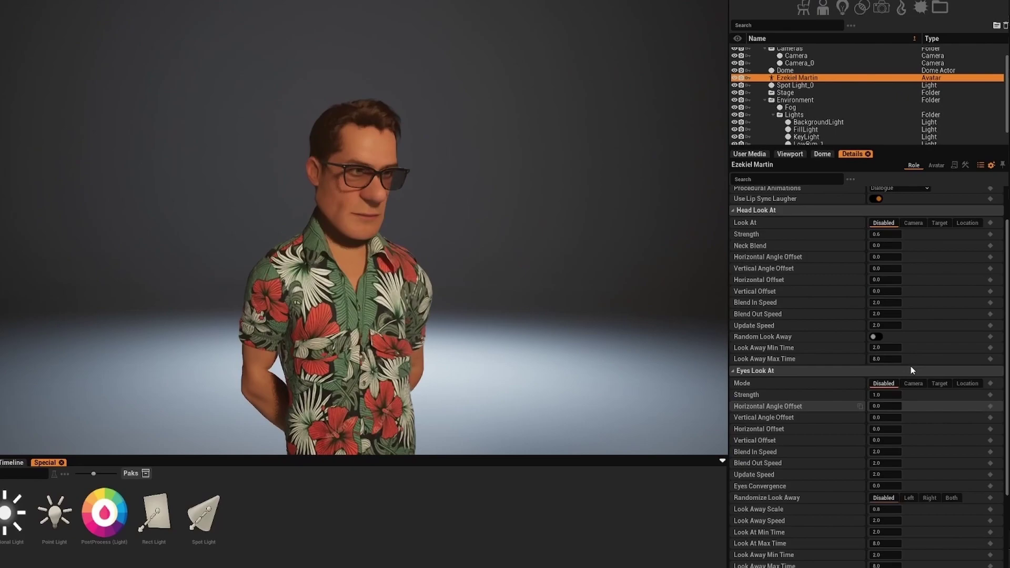
click(794, 85)
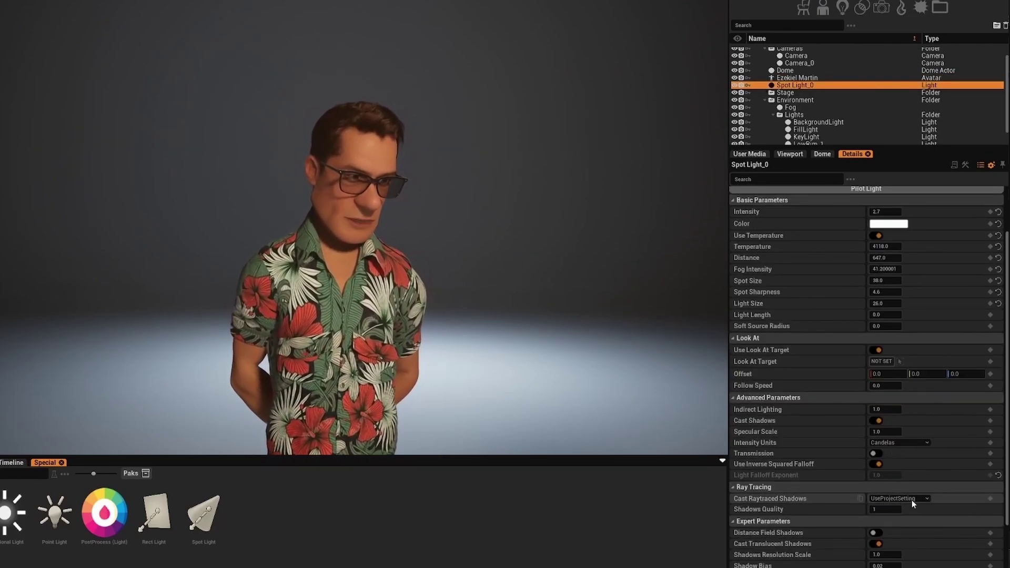
click(911, 499)
click(891, 507)
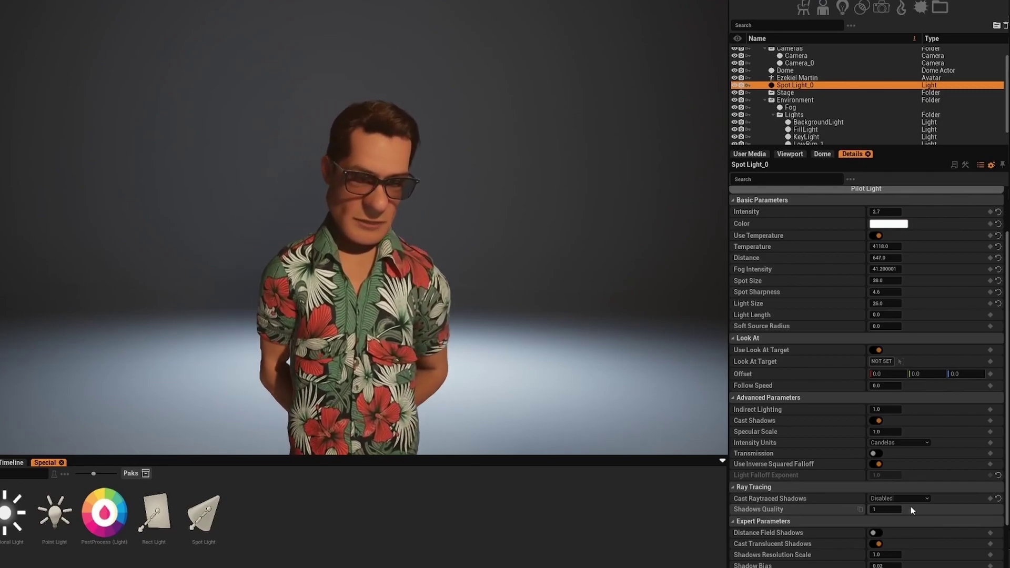
click(915, 500)
click(895, 527)
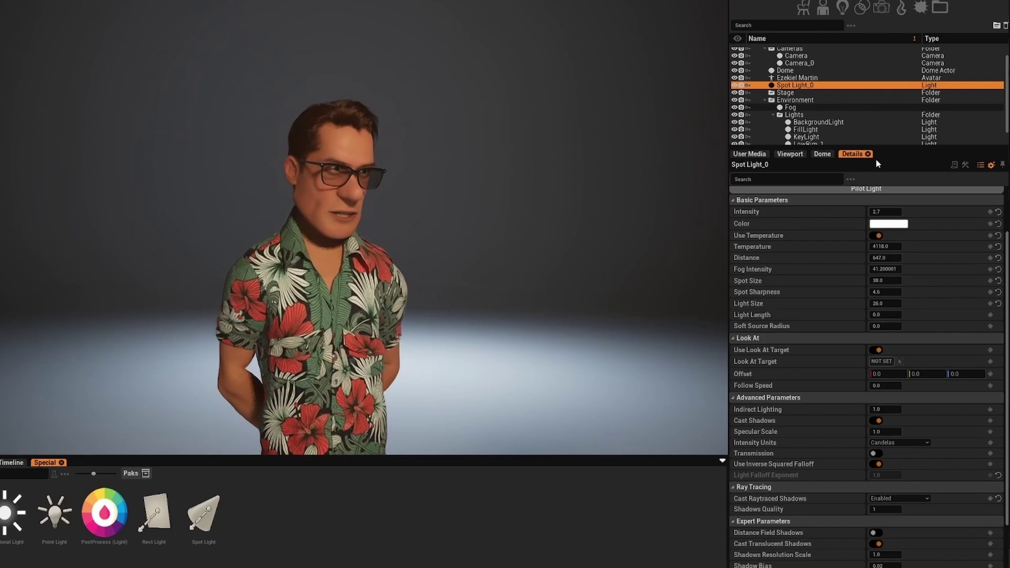
click(913, 500)
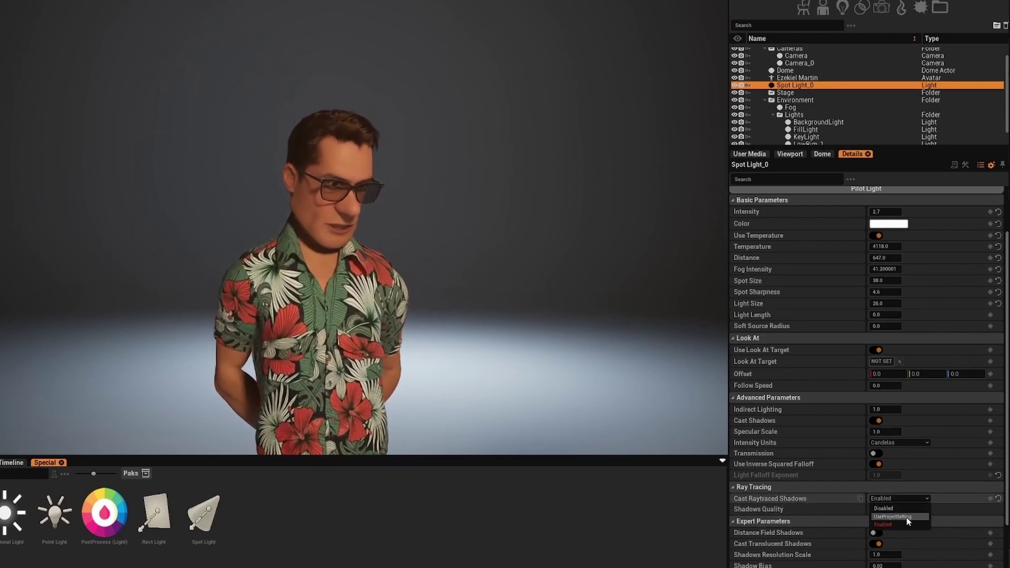
click(882, 514)
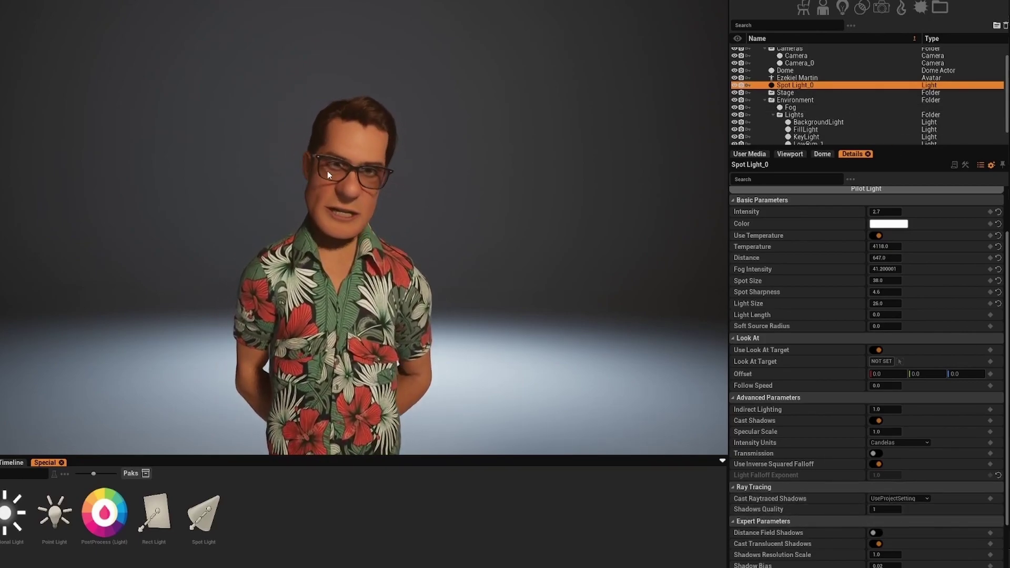
Raise the spot light's light size to 93 while viewing the avatar's face up close.
scroll(418, 156, up, 3)
scroll(346, 209, up, 2)
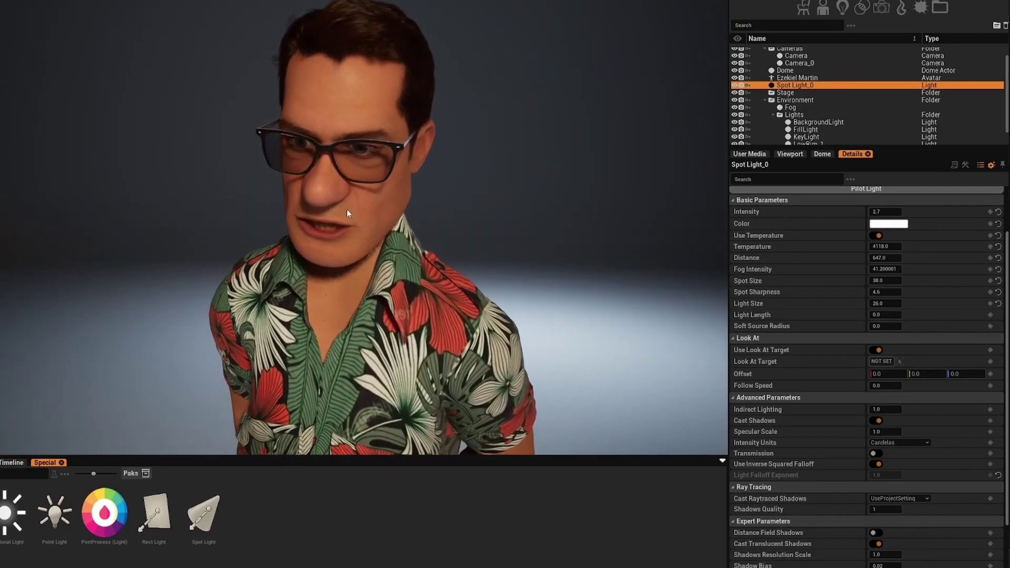
middle_drag(346, 209, 182, 219)
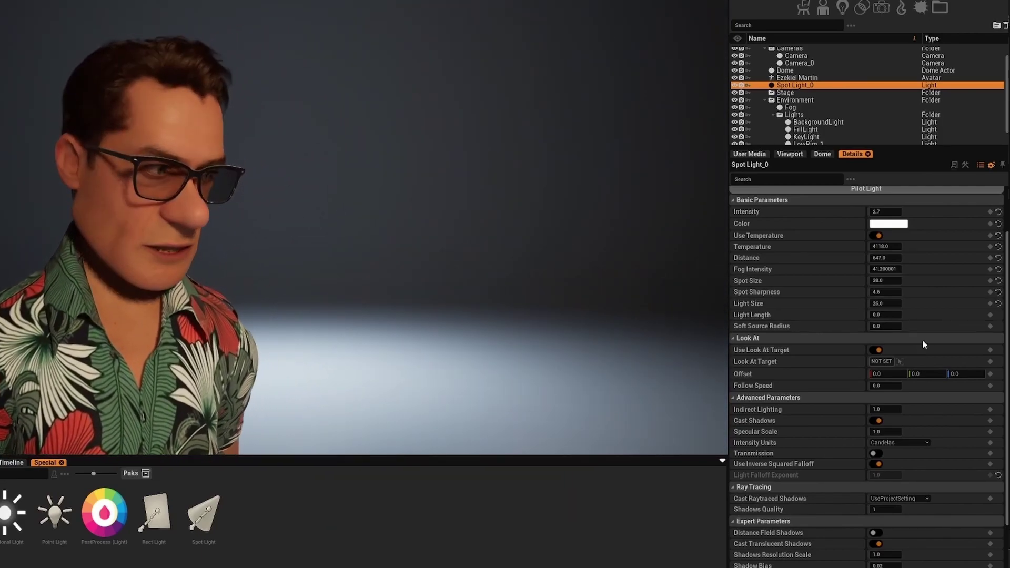
drag(883, 304, 918, 304)
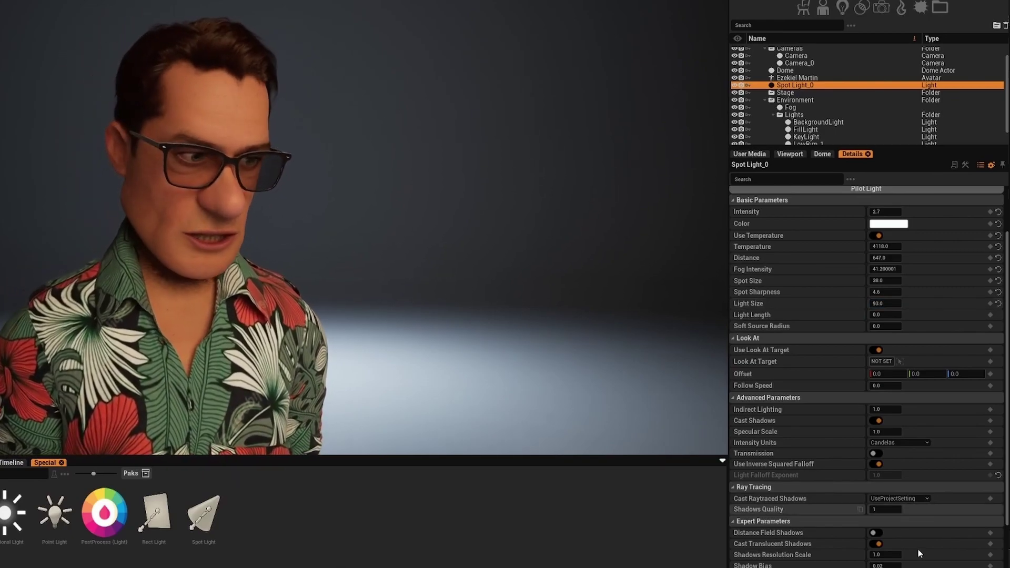
Try raytraced shadows quality values of 30 and 10 on the spot light, and reset the quality to its default.
drag(885, 510, 940, 509)
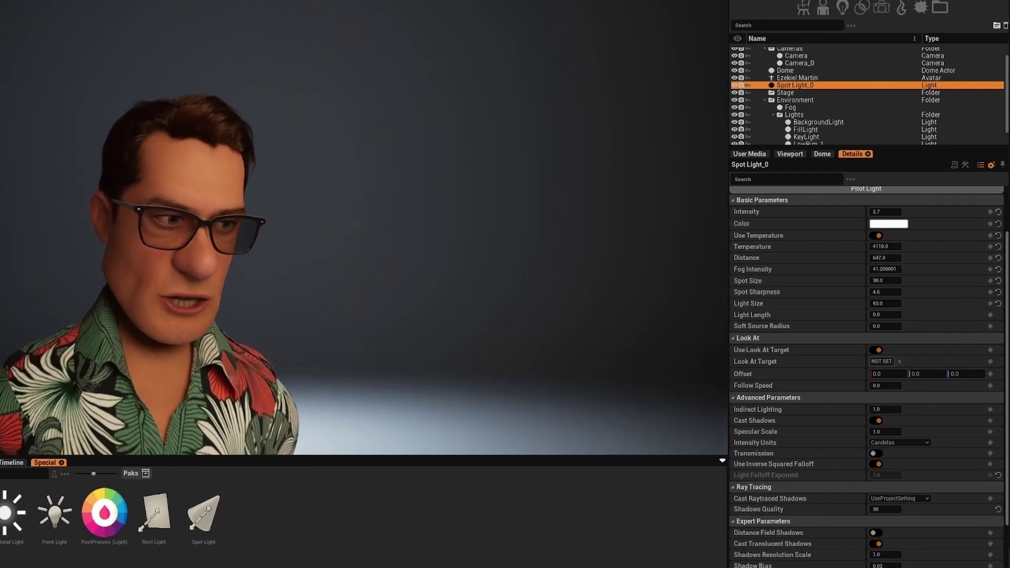
click(897, 509)
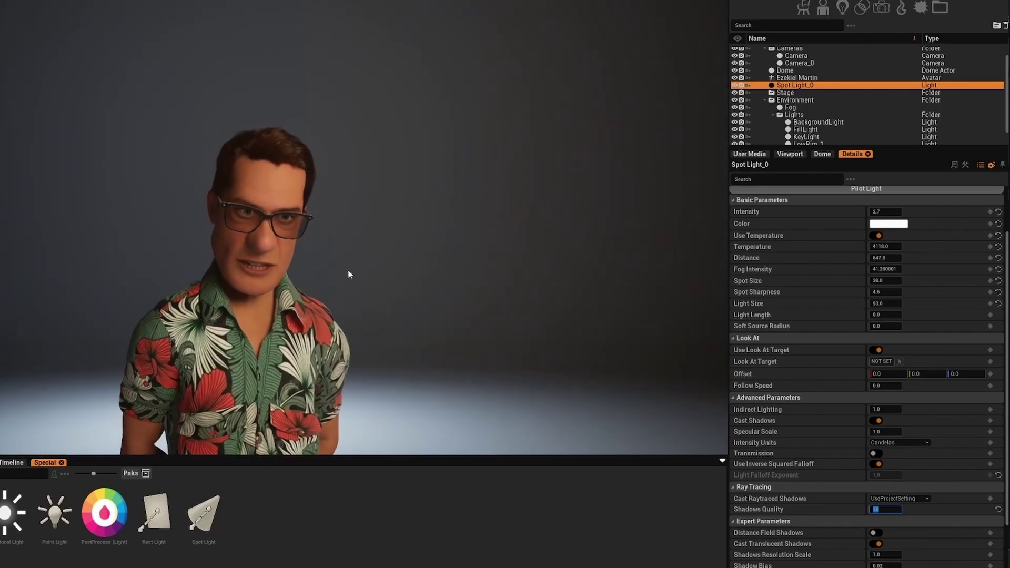
right_drag(348, 270, 341, 294)
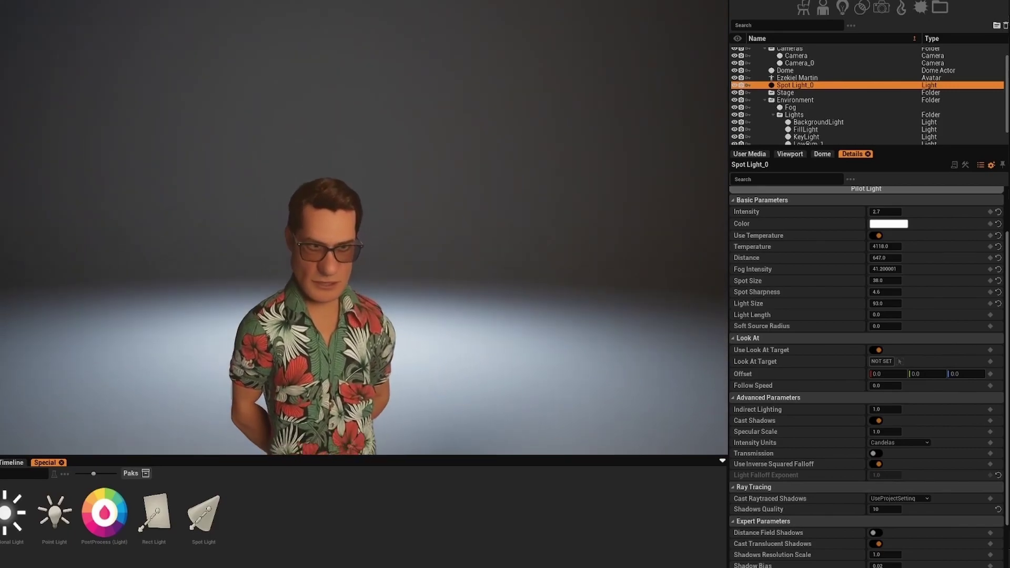
click(998, 510)
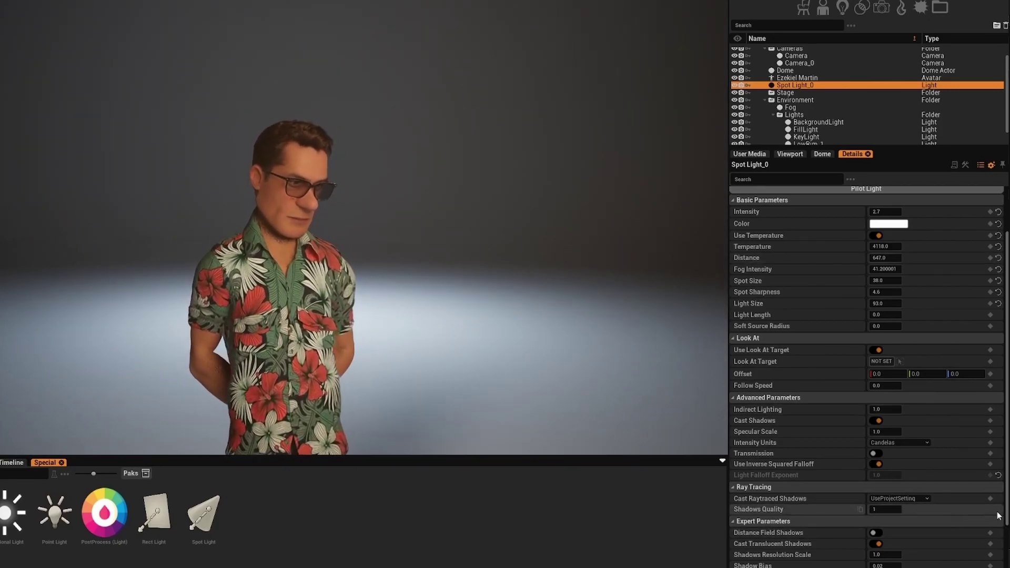
Reselect the spot light after picking the avatar, and reduce its light size to 13.
scroll(788, 500, down, 2)
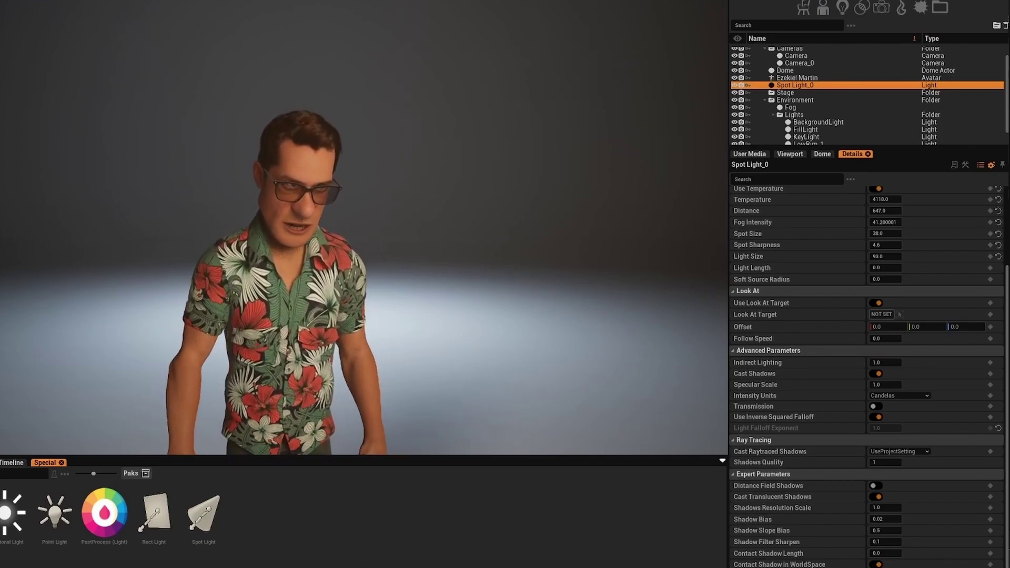
click(292, 291)
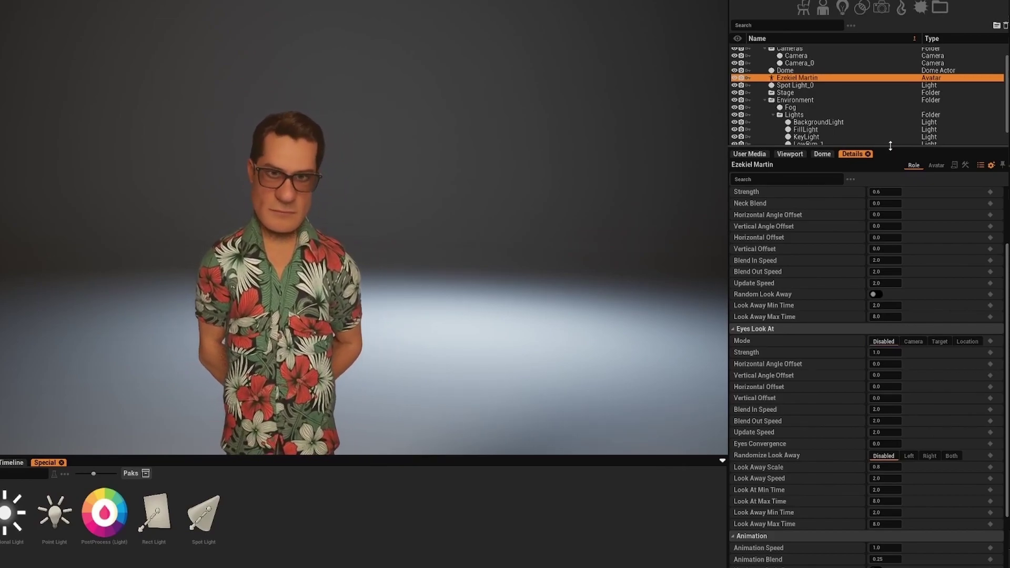
click(809, 85)
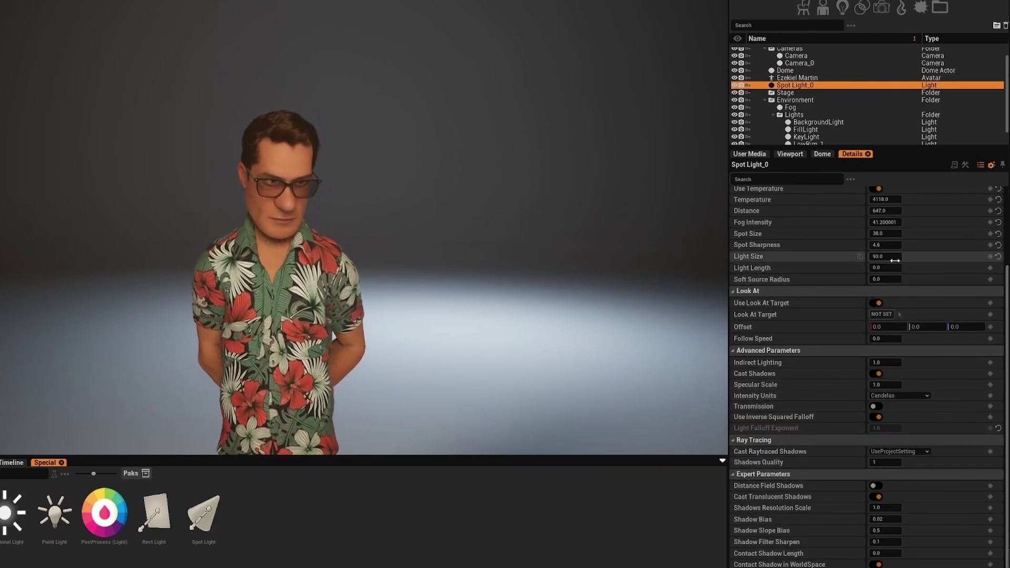
drag(885, 257, 843, 256)
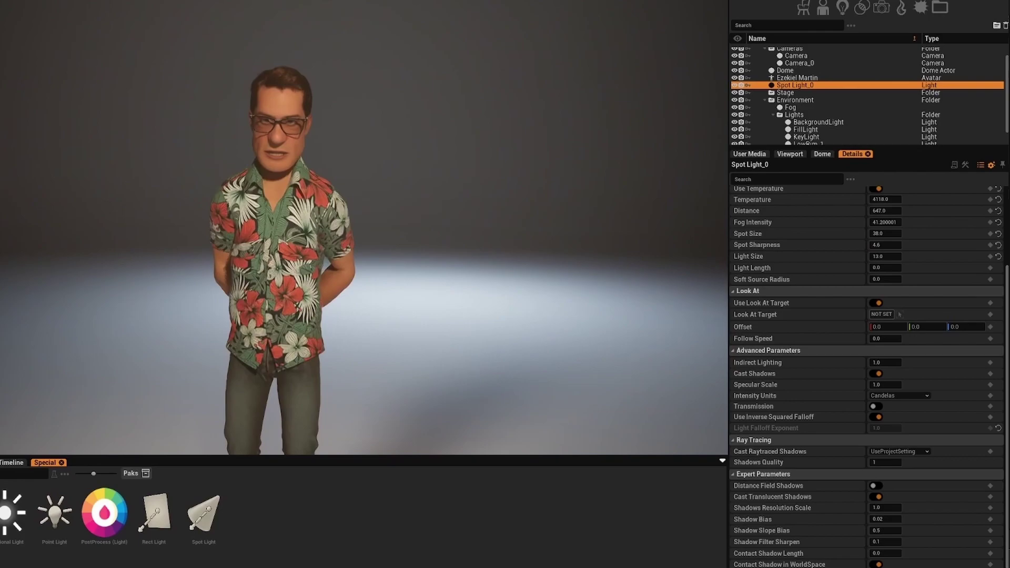
Add a rect light to the scene, move it out beside the avatar and turn it toward him.
drag(324, 386, 421, 169)
right_drag(510, 257, 497, 267)
drag(427, 171, 24, 164)
key(e)
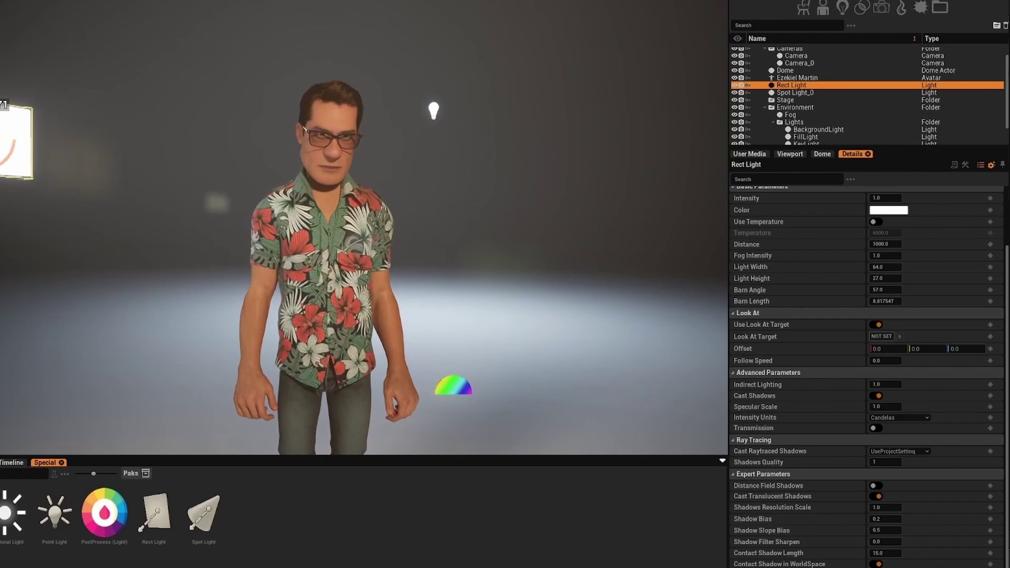
Lower the rect light's intensity to 0.2 and turn on Show Visualization for it.
scroll(886, 291, up, 3)
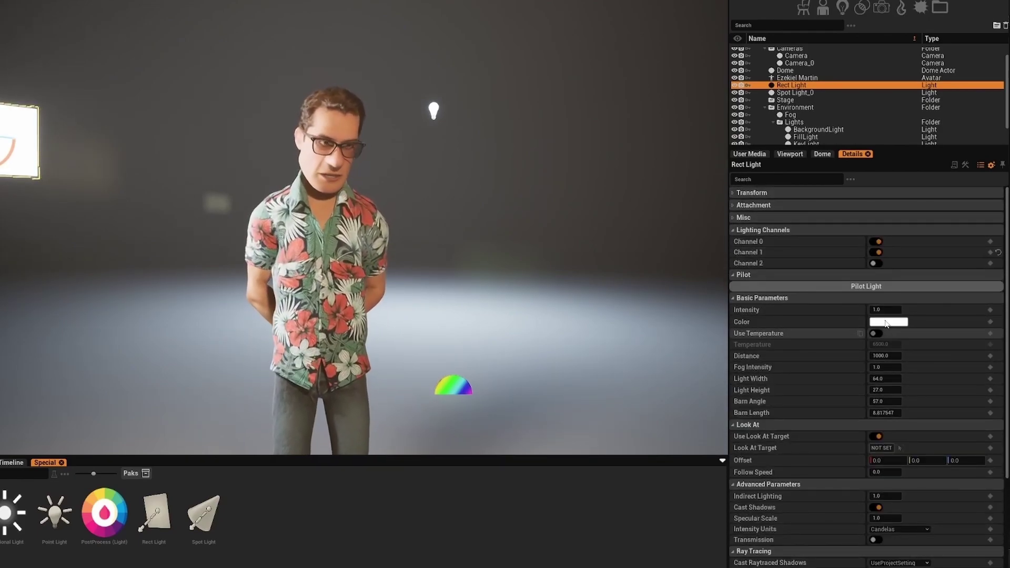
drag(886, 310, 882, 310)
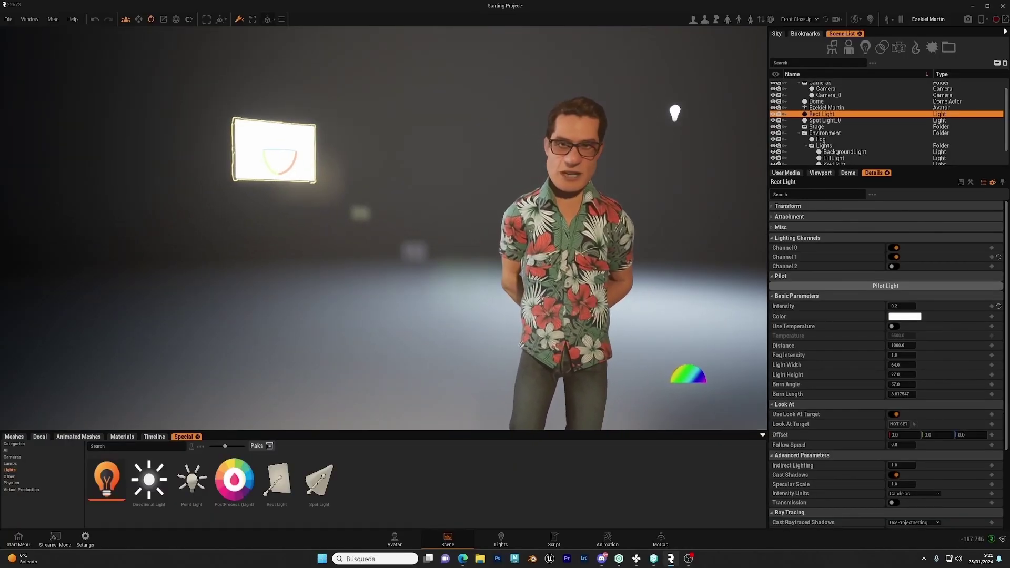
click(773, 228)
click(894, 246)
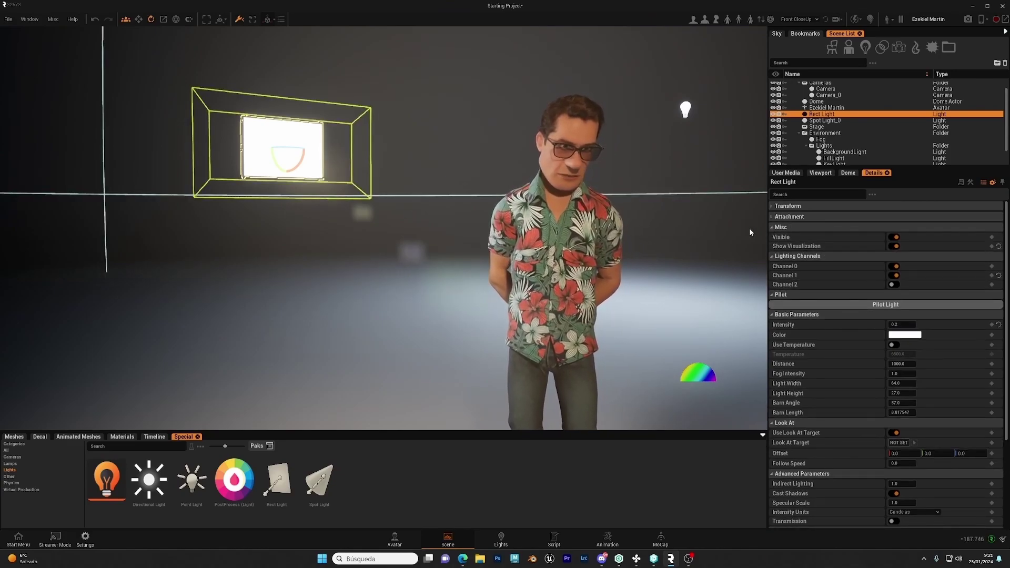
click(773, 227)
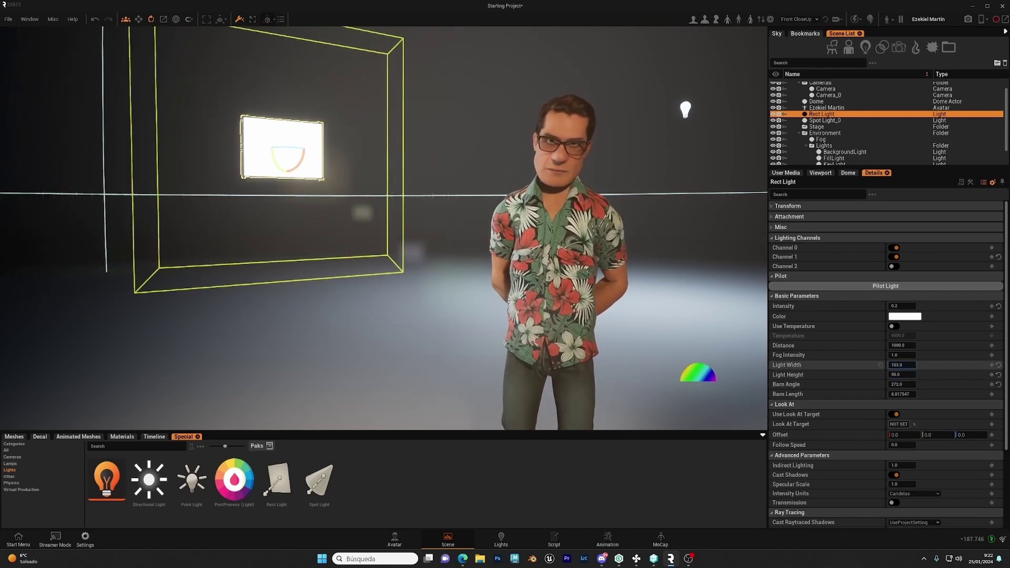
Shape the rect light with a width of 80, height of 69, barn angle of 1 and barn length of 36.
mouse_move(605, 334)
right_down()
mouse_move(637, 326)
mouse_move(596, 327)
right_up()
right_drag(279, 234, 248, 234)
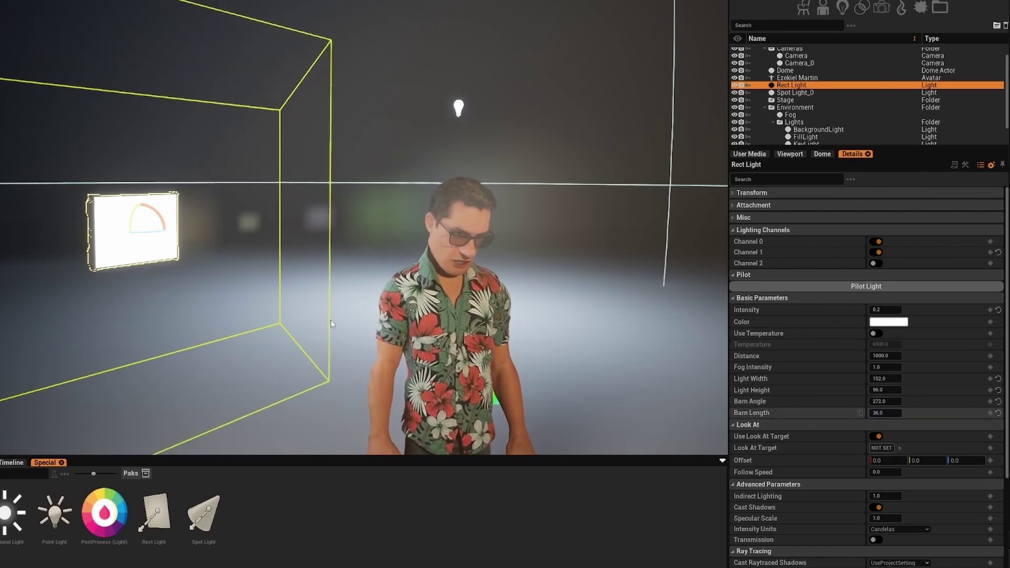
right_drag(235, 72, 215, 68)
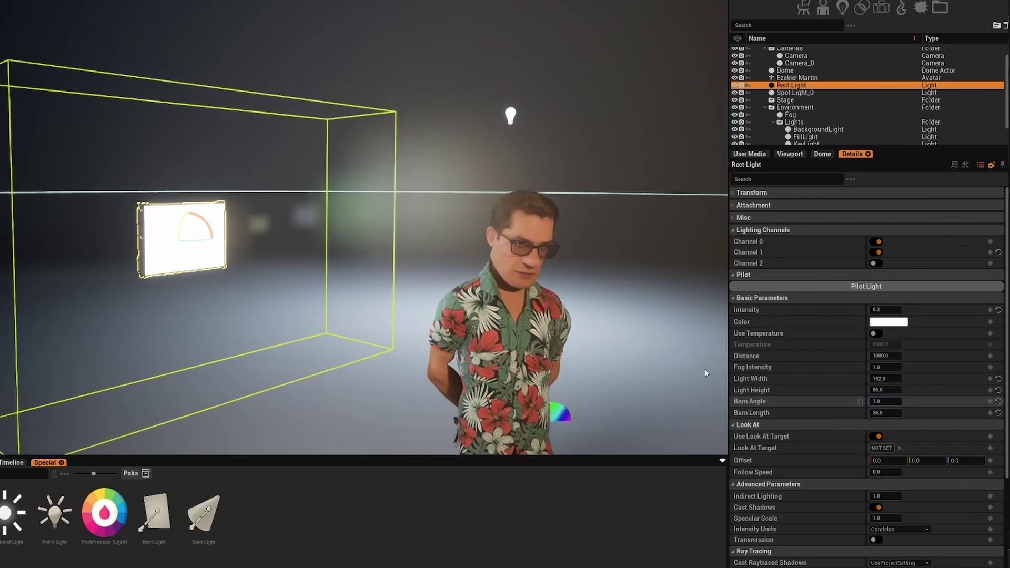
right_drag(174, 132, 204, 145)
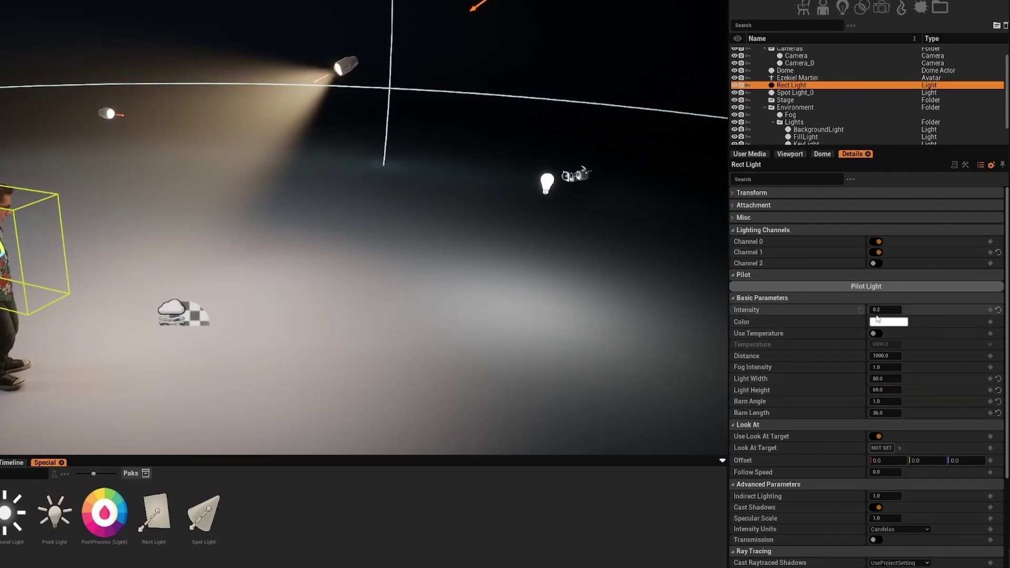
Raise the rect light's intensity to 1.8 and reposition it in front of the avatar.
mouse_move(308, 344)
right_down()
mouse_move(269, 331)
mouse_move(263, 347)
mouse_move(308, 344)
right_up()
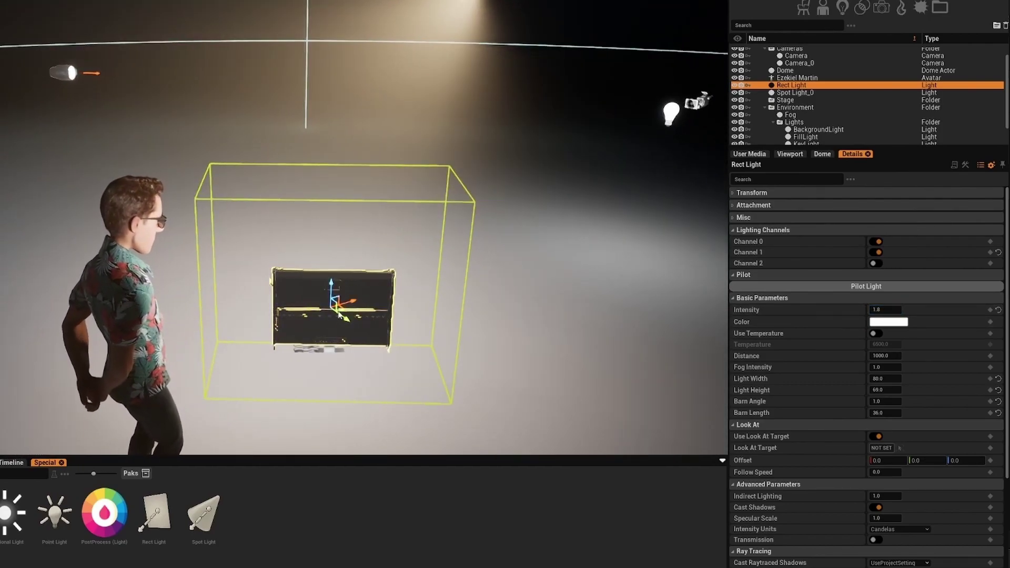
drag(347, 312, 391, 302)
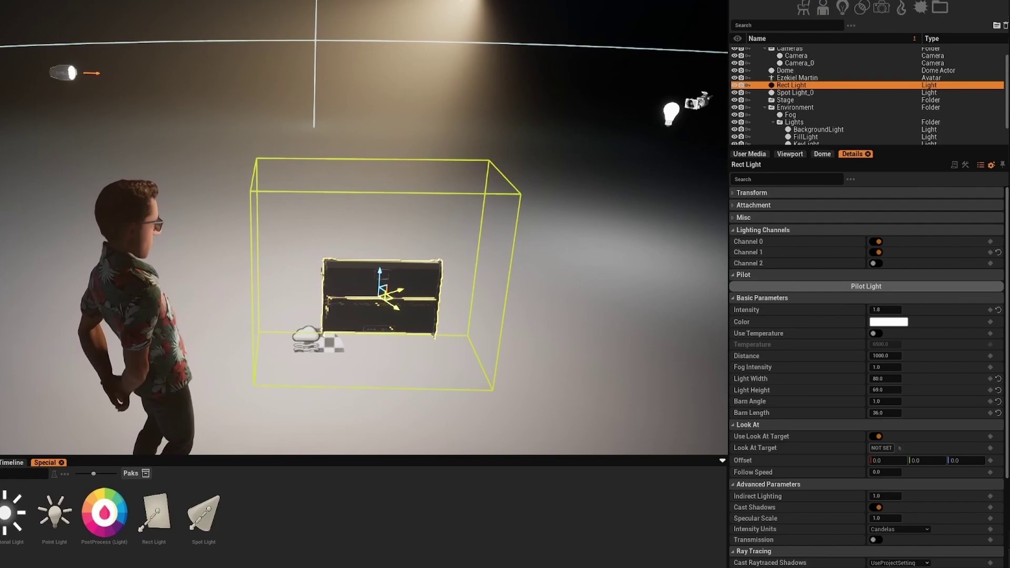
mouse_move(285, 306)
right_down()
mouse_move(253, 315)
mouse_move(285, 306)
mouse_move(252, 290)
mouse_move(295, 294)
right_up()
drag(508, 354, 552, 341)
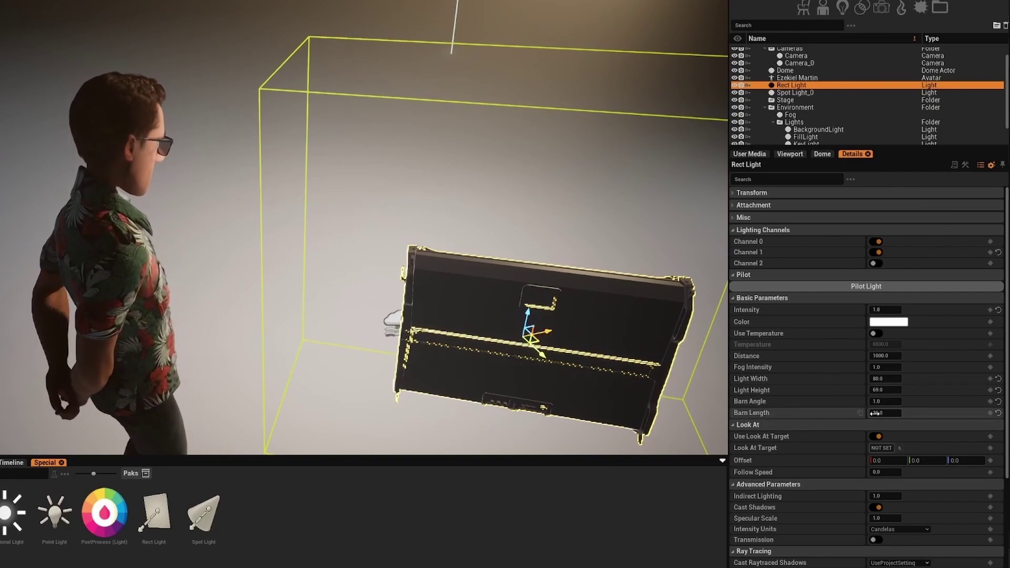
Set the rect light's barn length to 89 and its barn angle to 42.
drag(868, 419, 920, 419)
right_drag(456, 218, 449, 211)
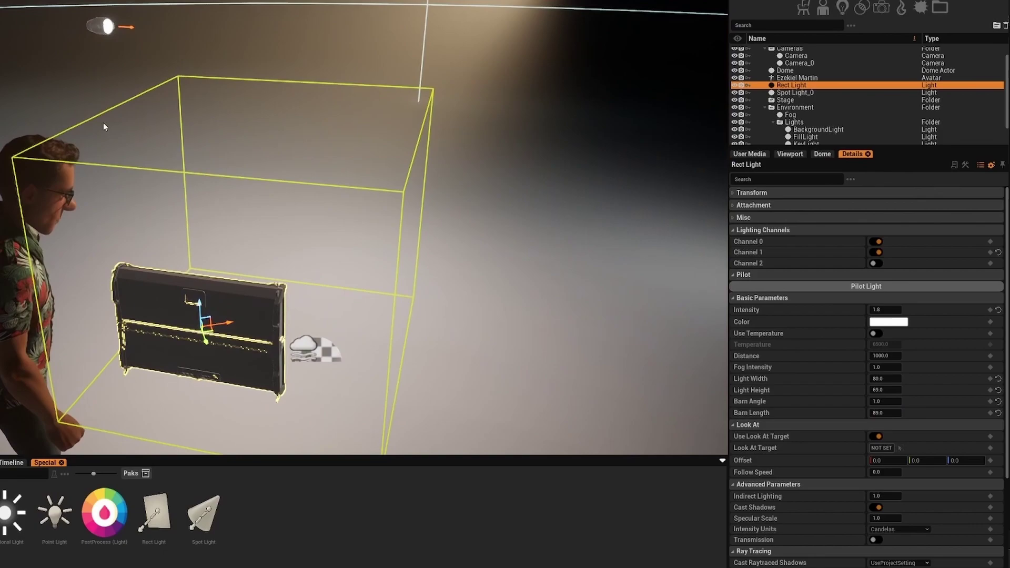
right_drag(337, 214, 329, 213)
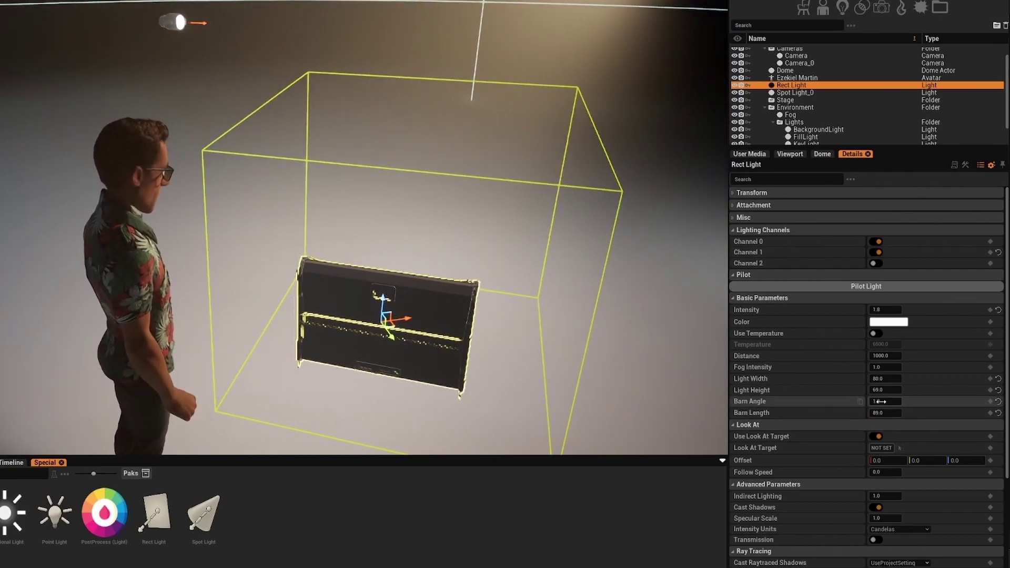
text(2)
key(Return)
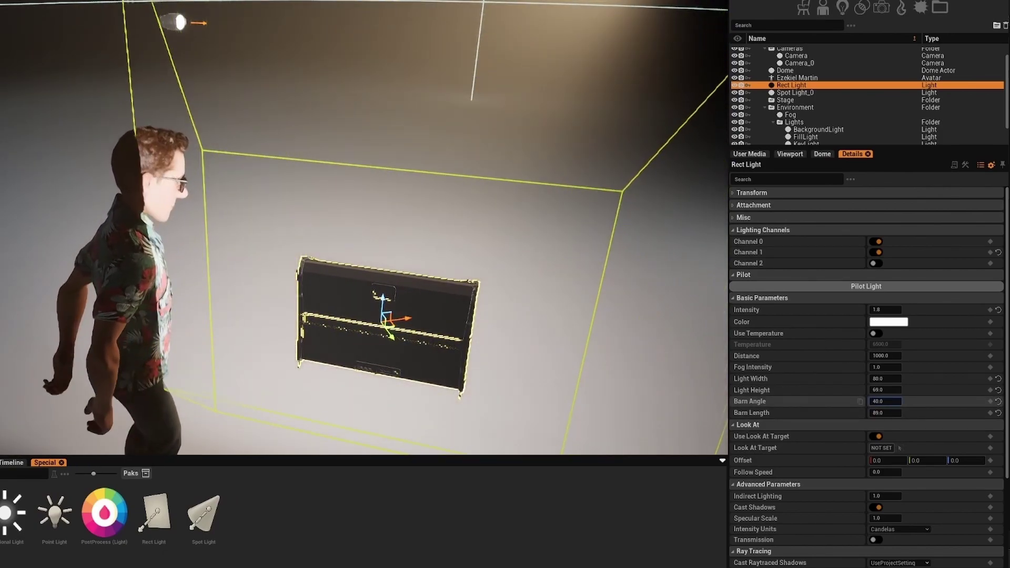
Hide the rect light in the viewport after checking its effect on the avatar from the front.
right_drag(459, 158, 447, 156)
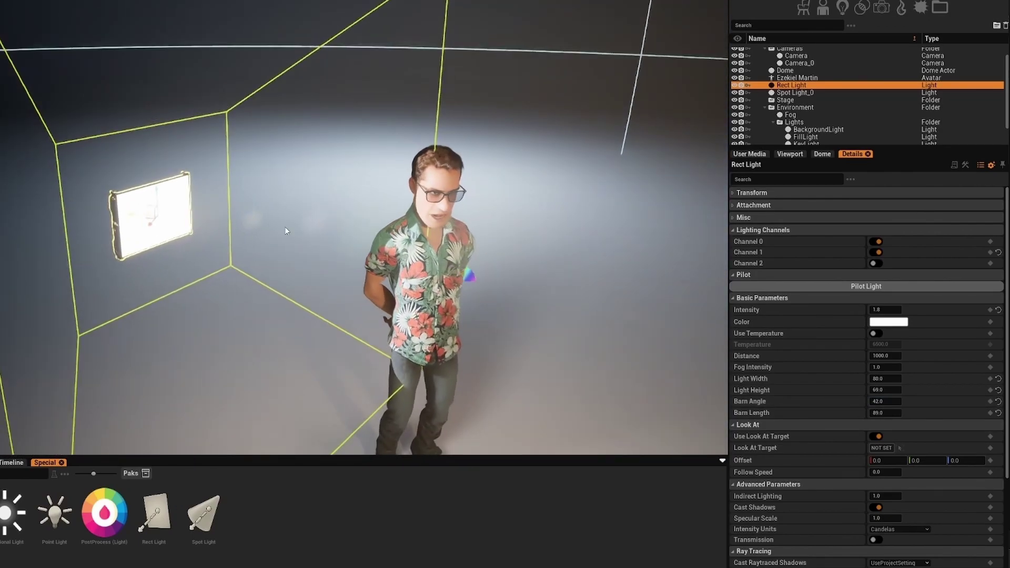
ctrl+drag(272, 317, 327, 341)
right_drag(326, 340, 205, 257)
right_drag(273, 225, 337, 305)
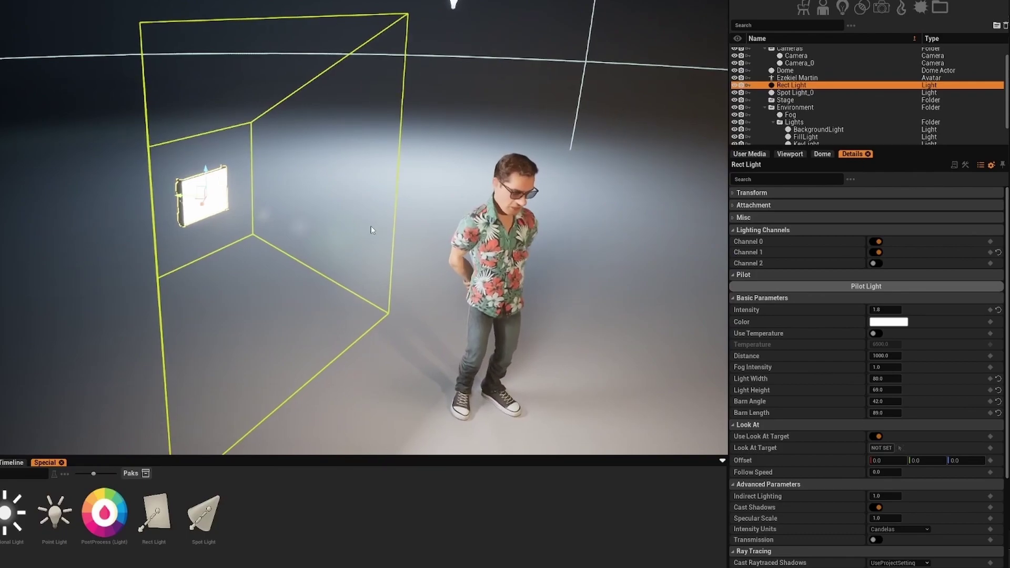
click(734, 85)
Add a point light to the scene and place it beside the avatar.
right_drag(400, 253, 463, 263)
drag(55, 513, 392, 223)
drag(496, 341, 463, 304)
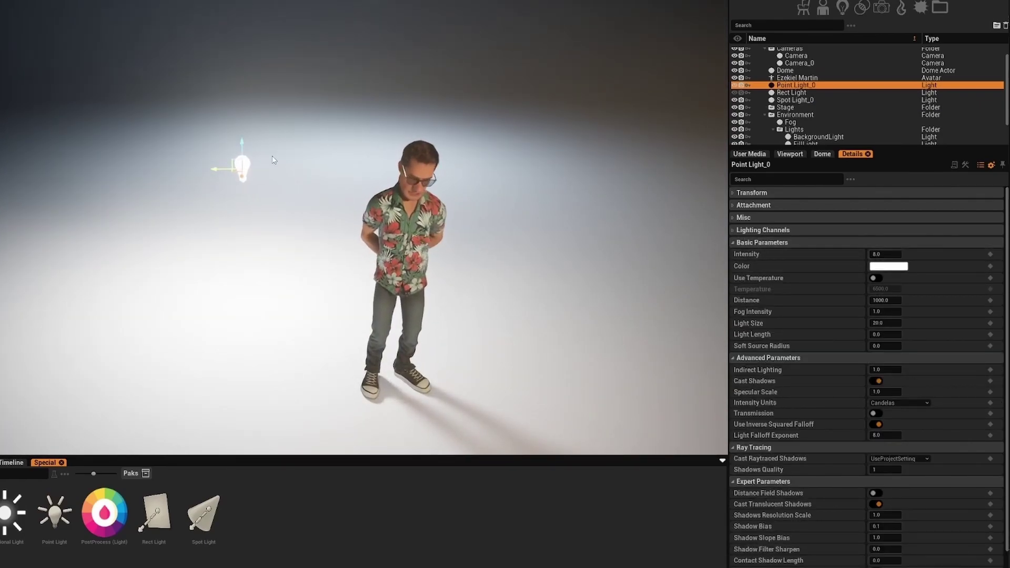
Lower the point light's intensity to 3.6 and enable lighting channel 1 for it.
drag(768, 254, 752, 235)
click(752, 232)
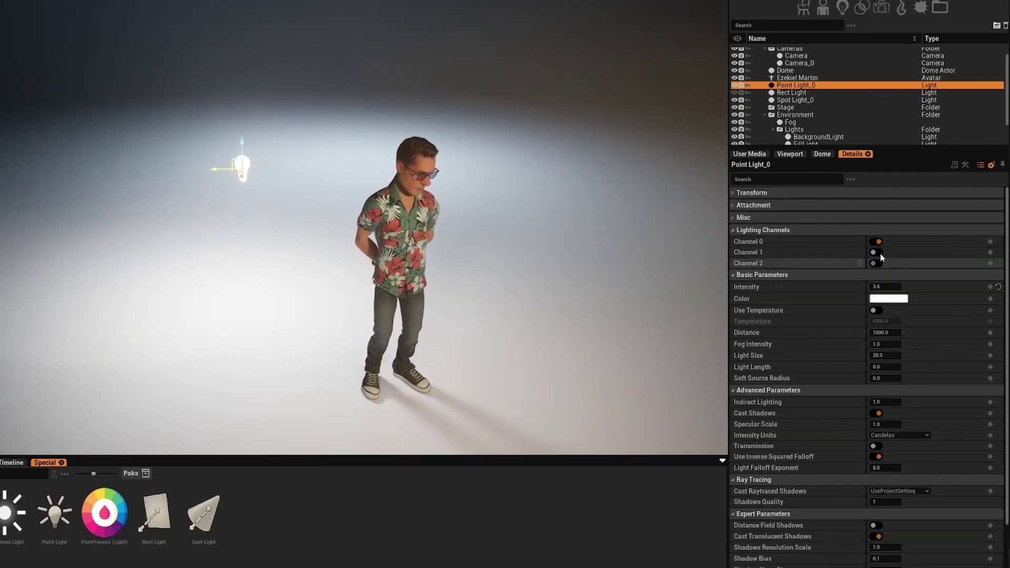
click(736, 230)
Reduce the point light's light size to 9 and raise its fog intensity to 1.7.
mouse_move(251, 271)
right_down()
mouse_move(259, 261)
mouse_move(250, 271)
right_up()
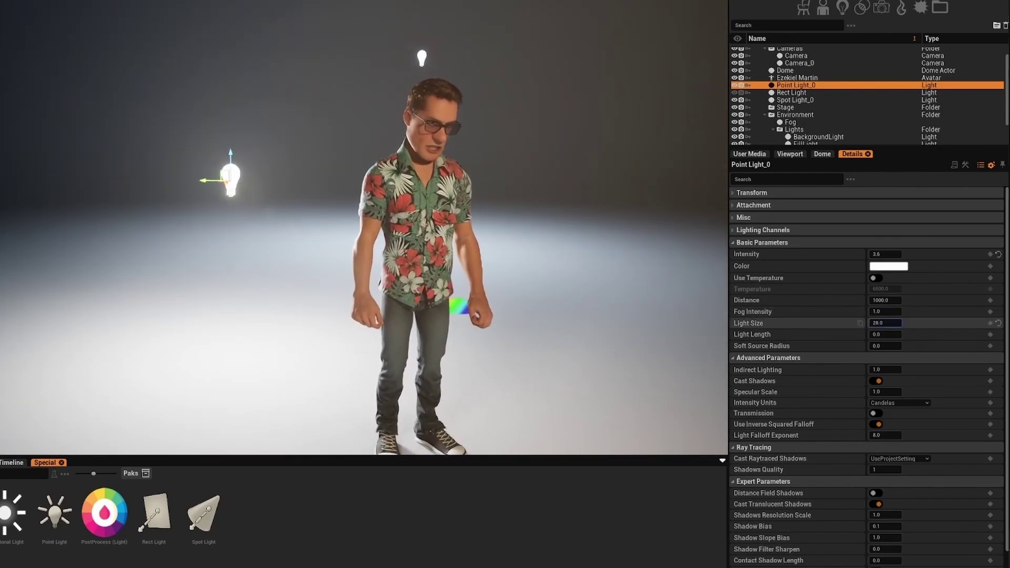
drag(885, 323, 840, 322)
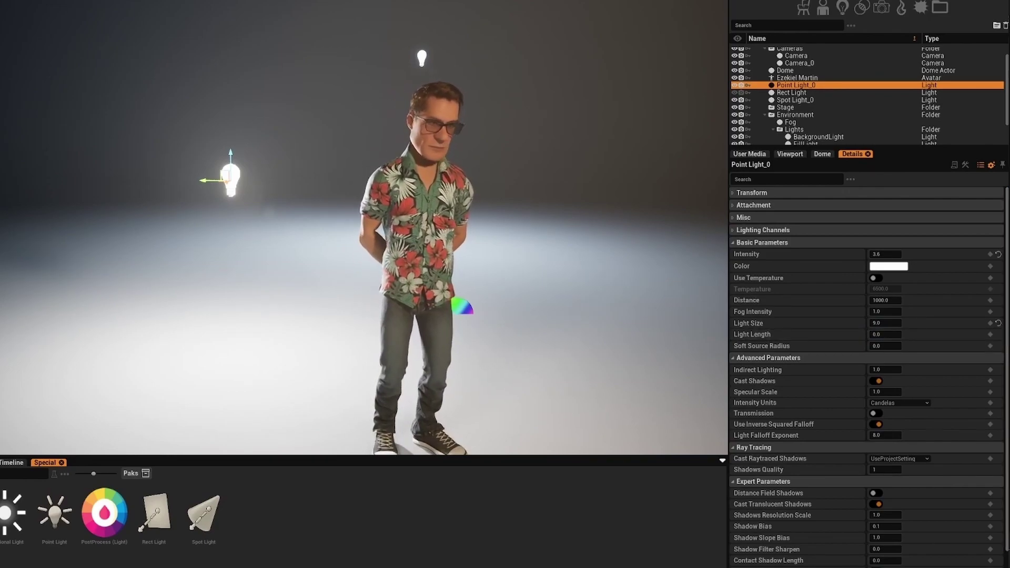
middle_drag(289, 190, 315, 213)
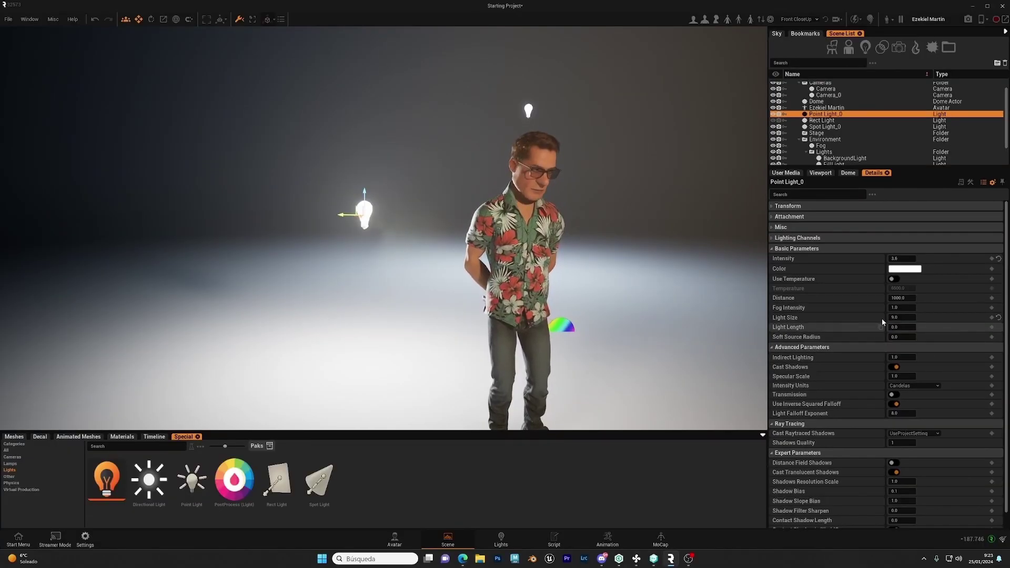
drag(883, 311, 891, 308)
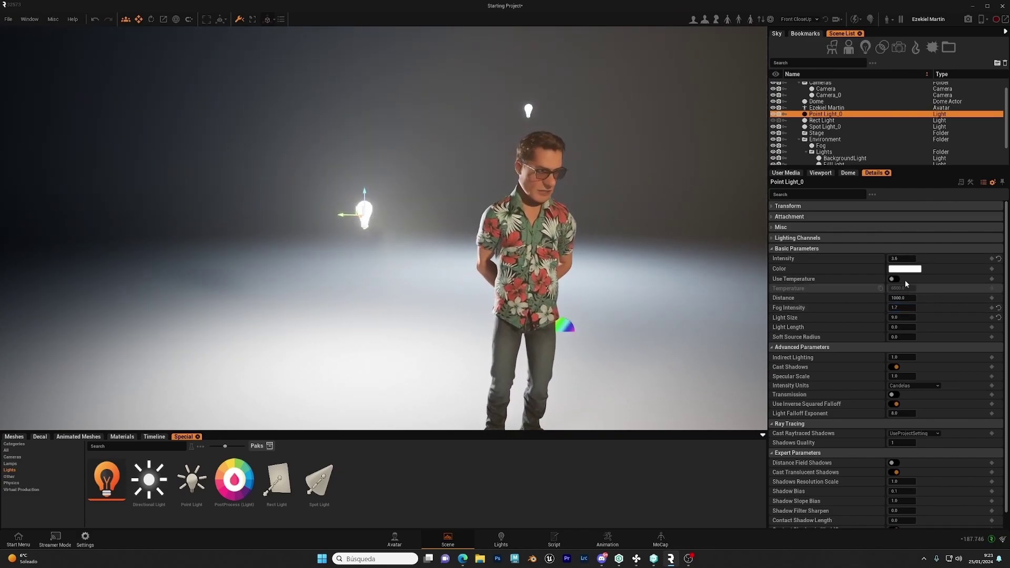
Hide the point light in the viewport and set the dome's background type to None.
scroll(827, 386, down, 1)
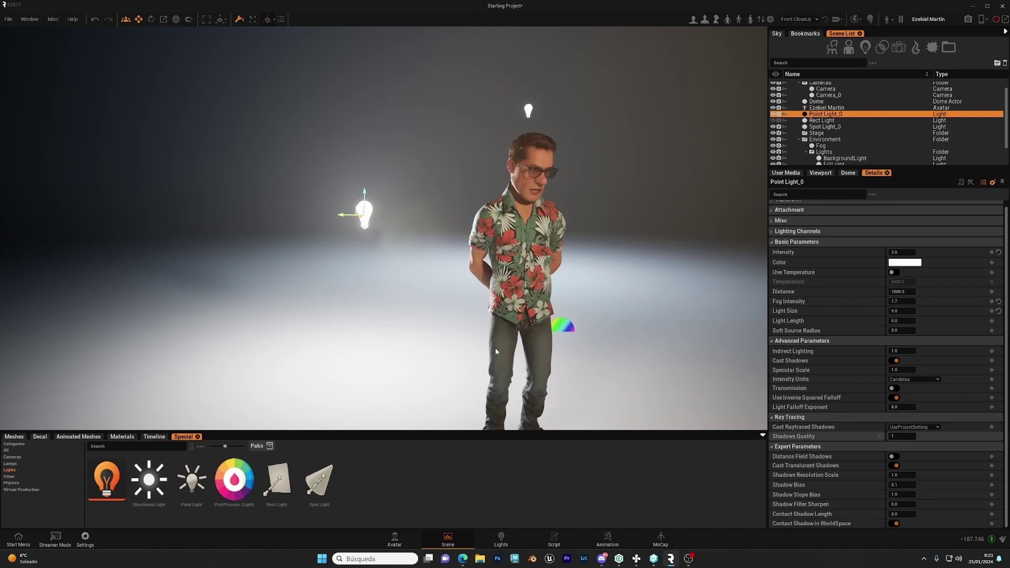
right_drag(495, 348, 510, 335)
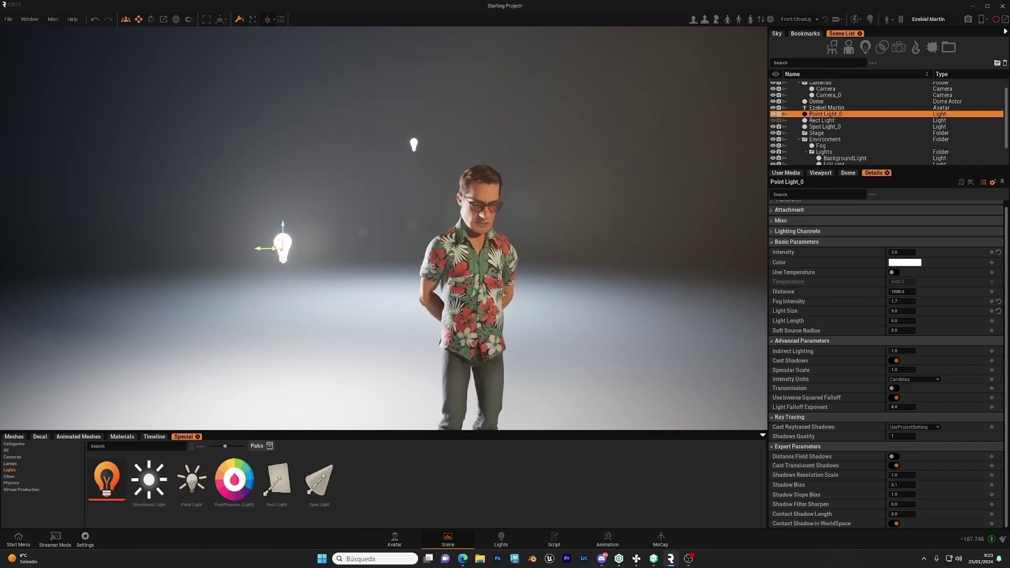
right_drag(192, 286, 419, 284)
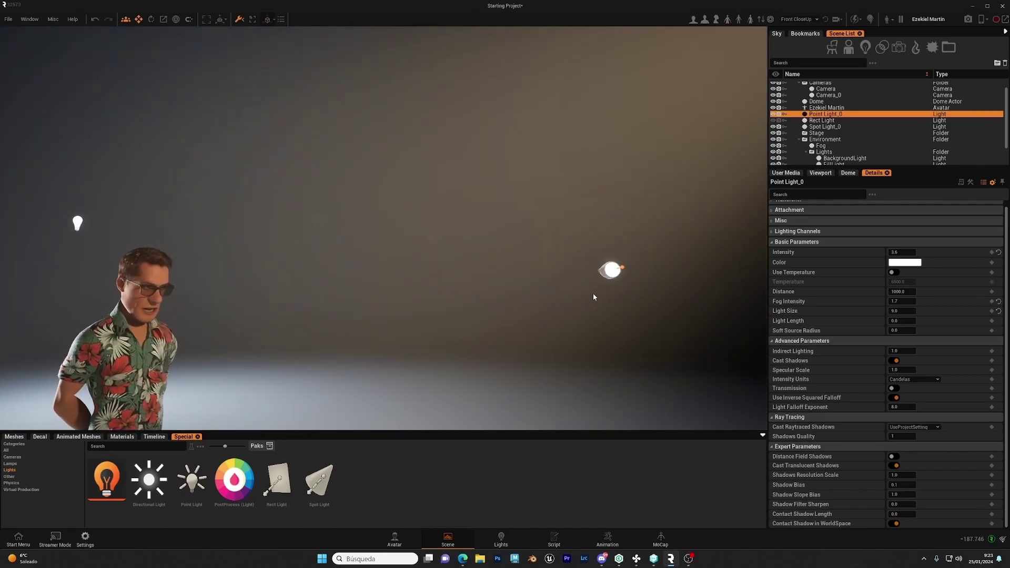
right_drag(594, 297, 326, 357)
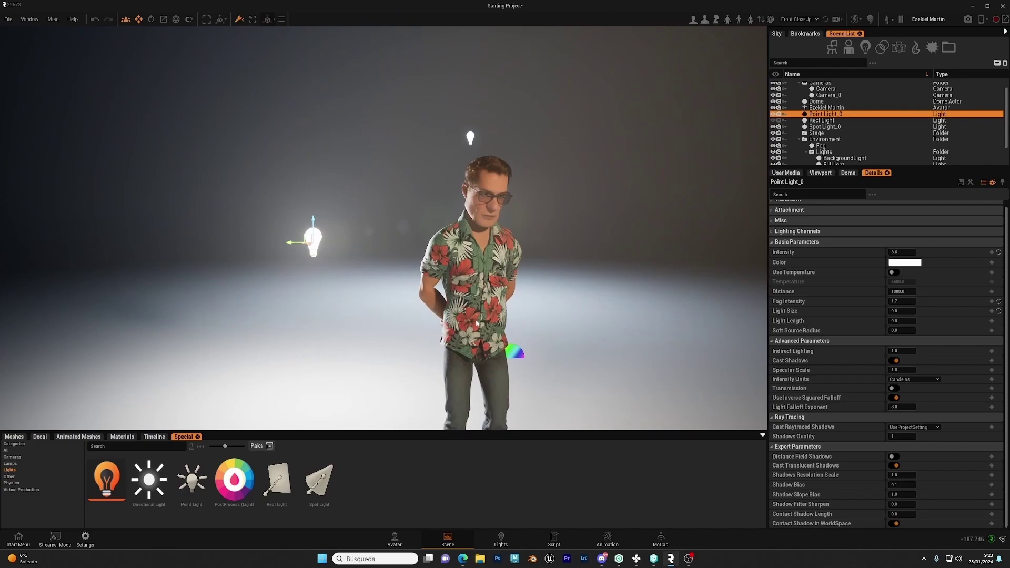
right_drag(473, 319, 485, 313)
scroll(473, 320, down, 3)
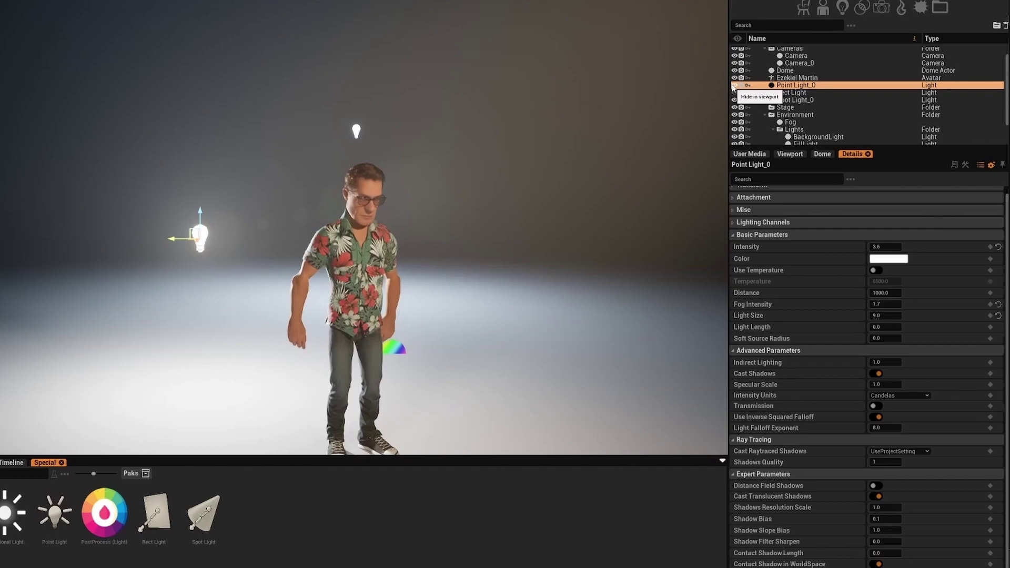
click(734, 86)
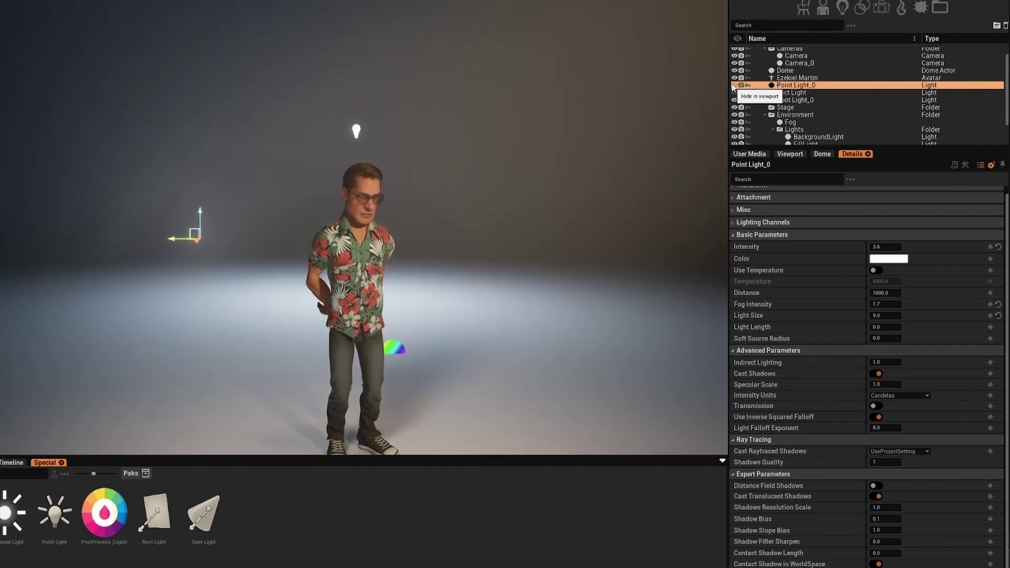
click(821, 154)
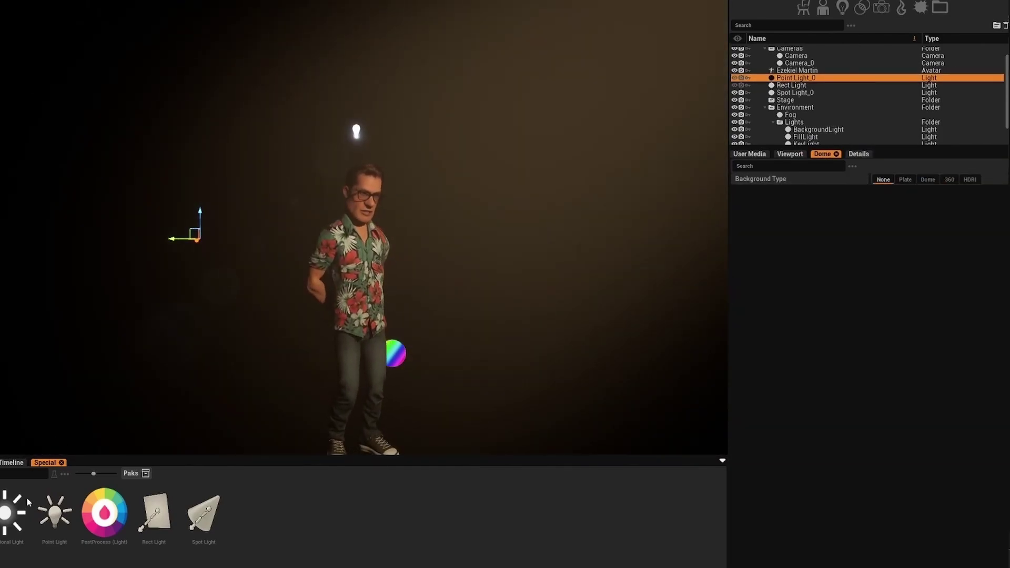
Add a directional light near the avatar's feet, set its intensity to 18 and enable lighting channel 1.
drag(307, 420, 345, 423)
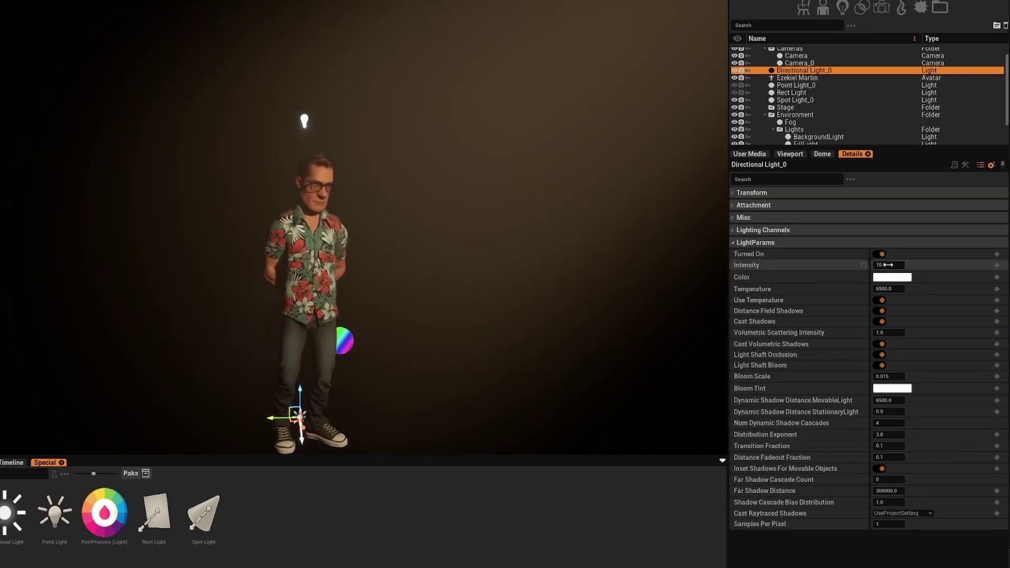
click(753, 230)
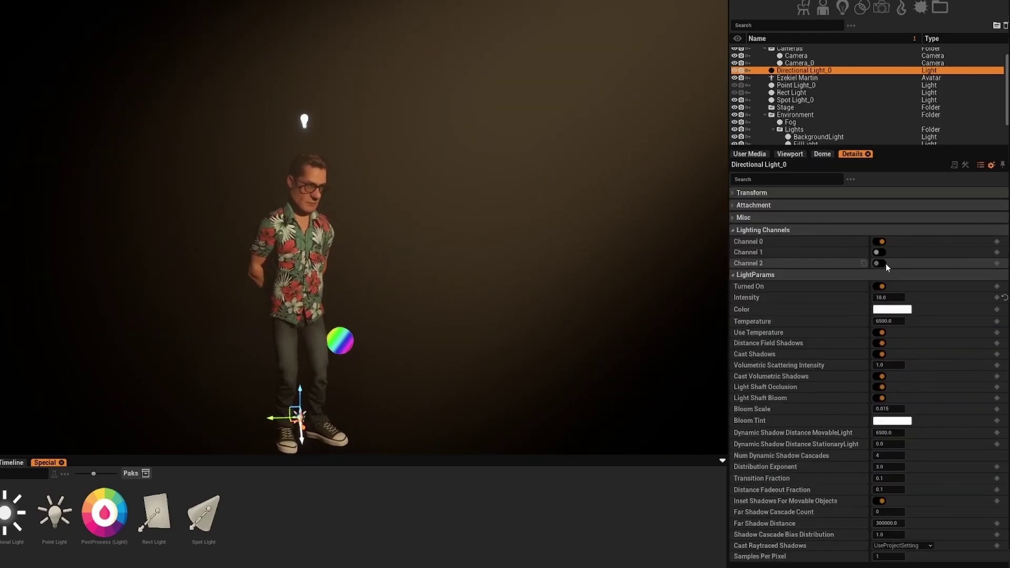
click(879, 252)
right_drag(363, 226, 410, 266)
Search the meshes for "floor" and place a wooden herringbone floor under the avatar.
click(1, 463)
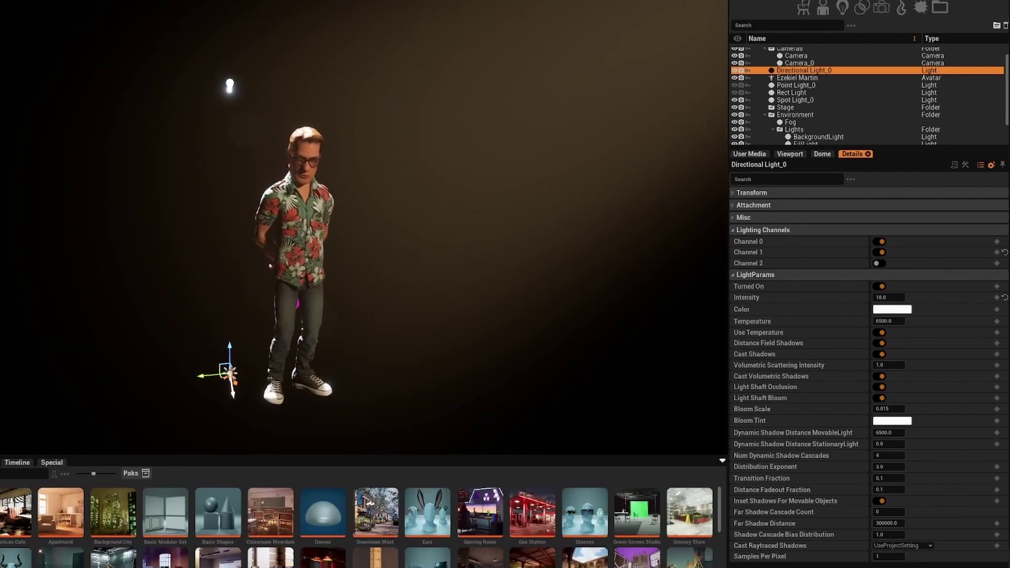
text(floor)
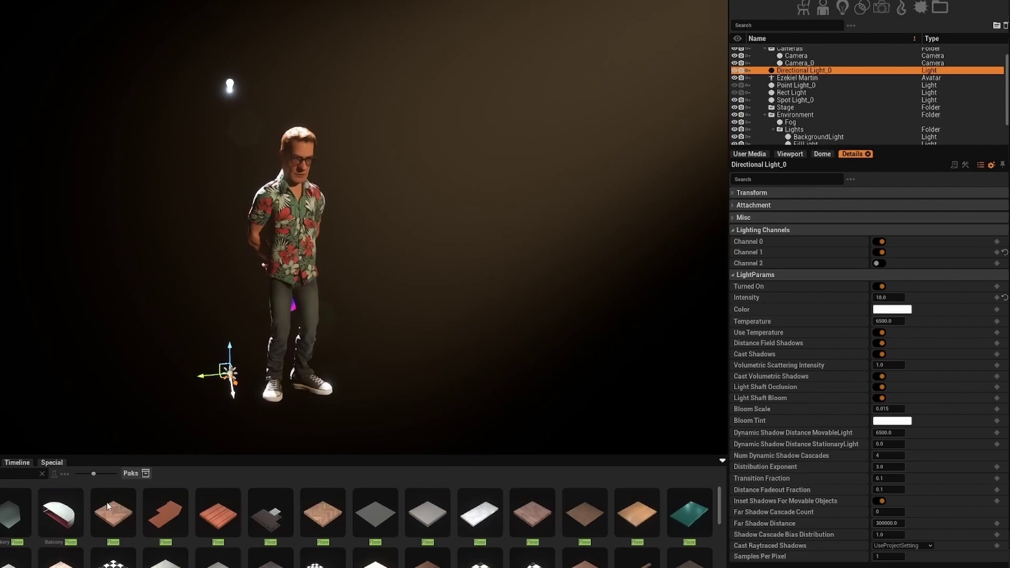
drag(106, 513, 395, 349)
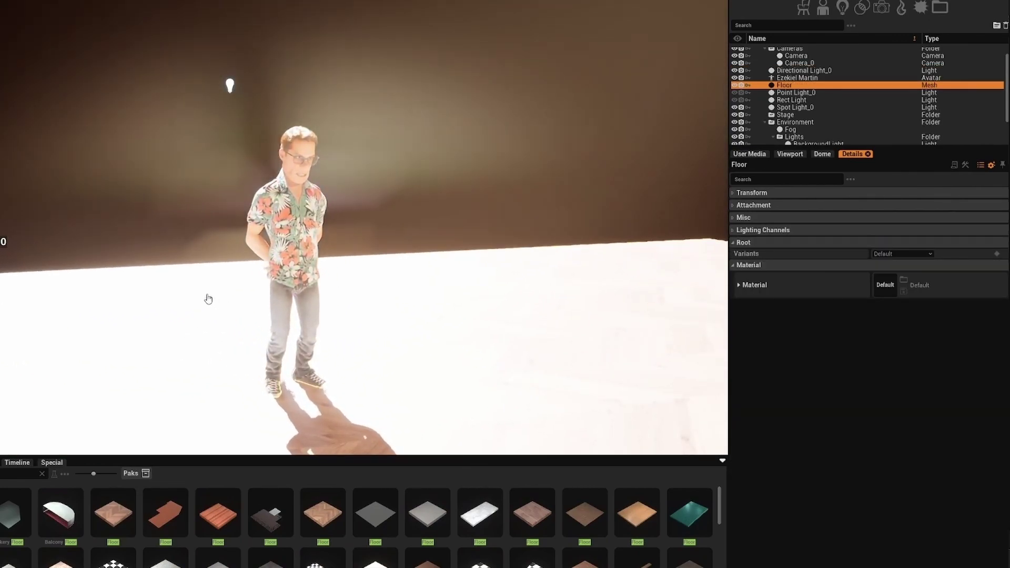
Lower the directional light's intensity to 2 with the scene list filtered to lights, and hide the spot light.
click(805, 70)
click(842, 15)
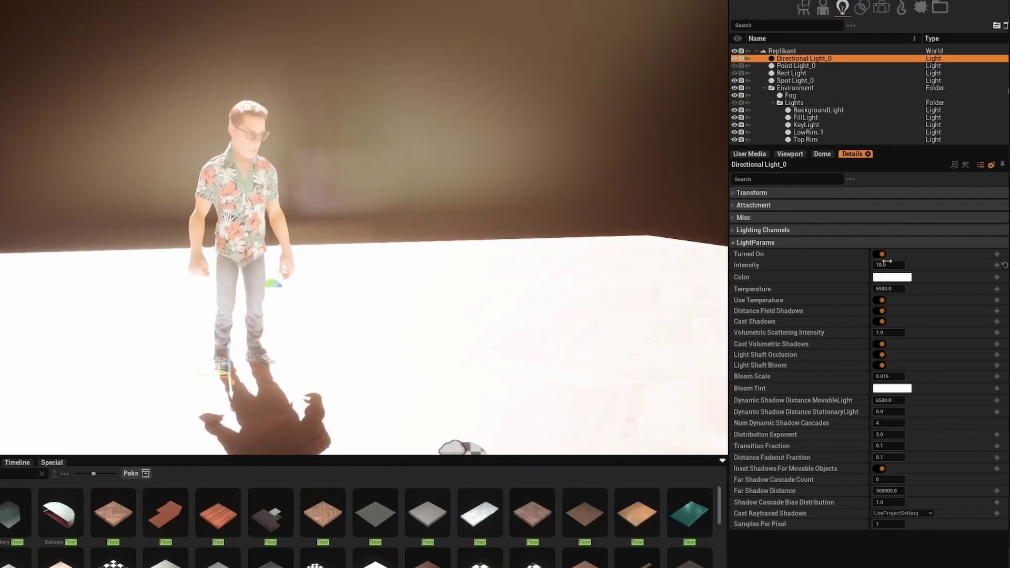
drag(887, 261, 847, 262)
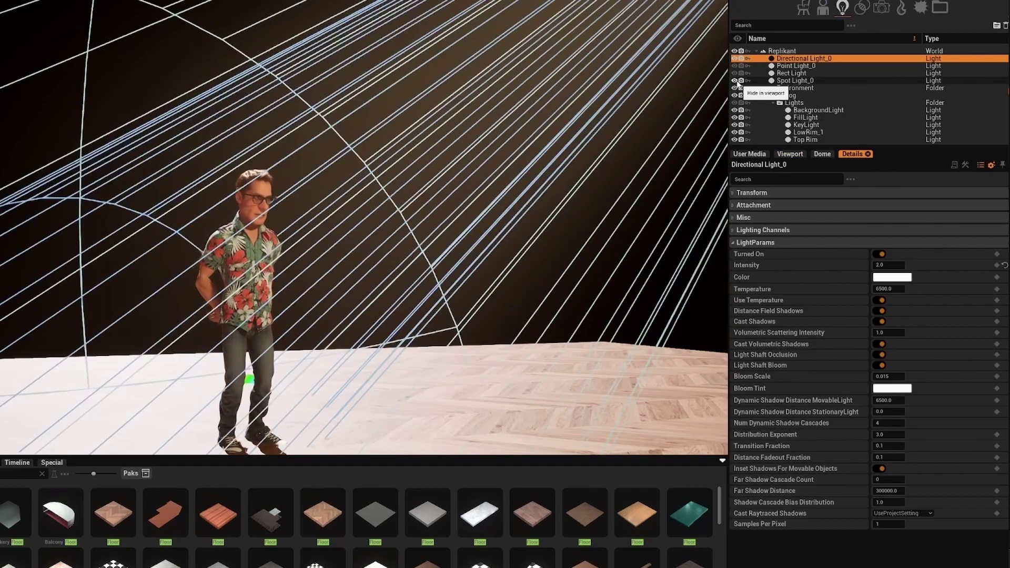
click(734, 80)
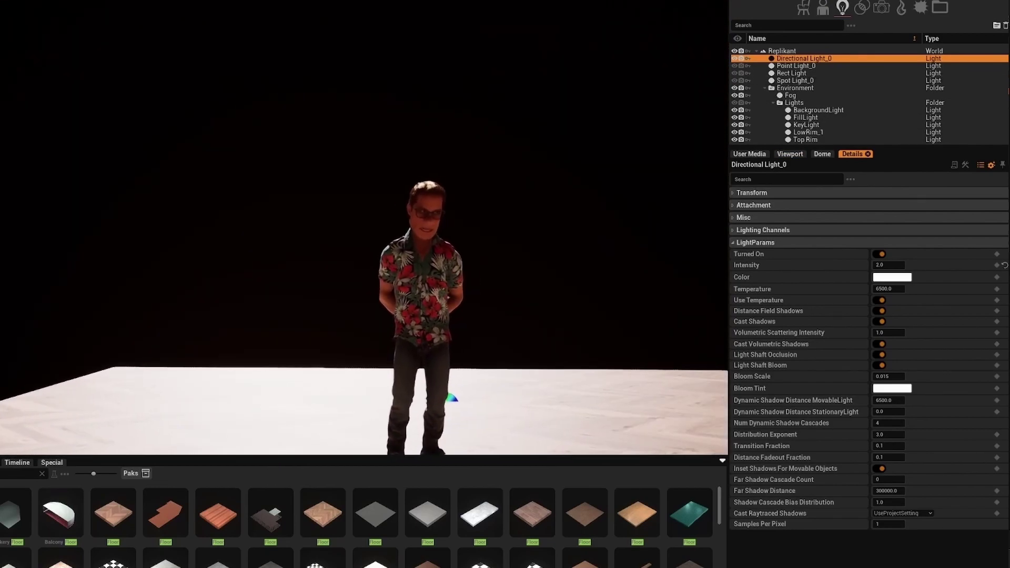
Rotate the directional light so the avatar casts a long shadow sideways across the floor.
right_drag(367, 246, 372, 269)
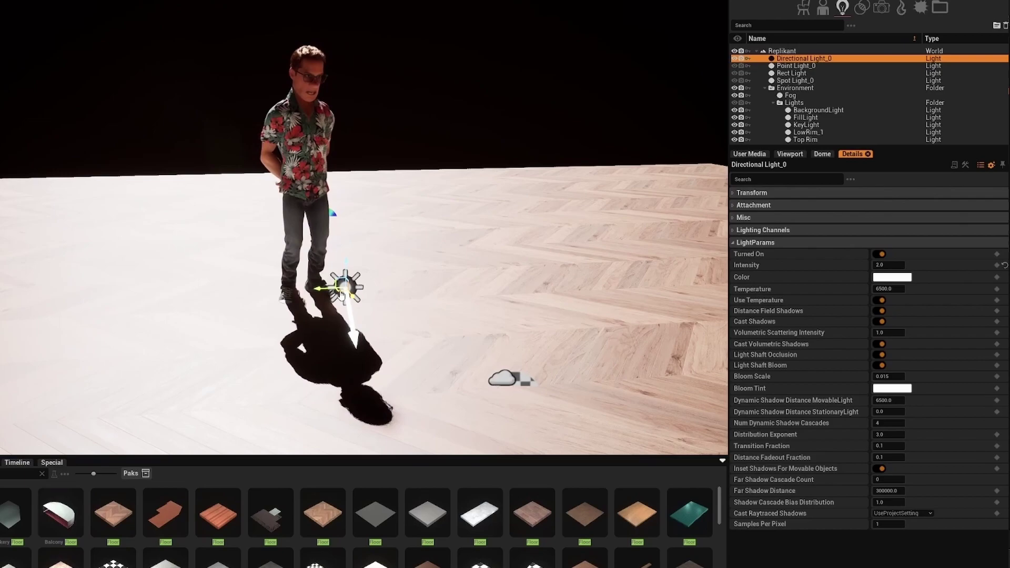
right_drag(418, 304, 442, 309)
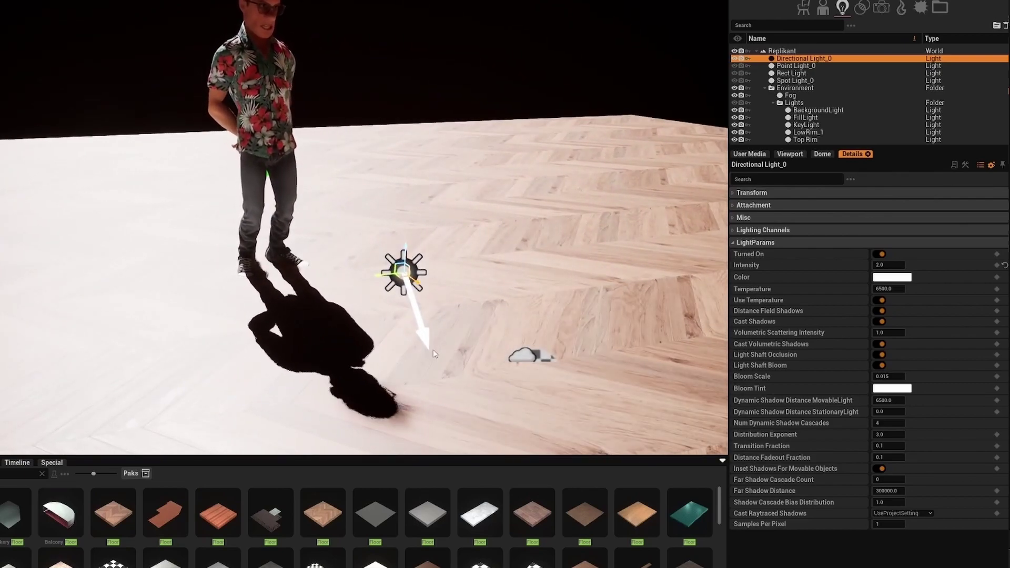
right_drag(433, 351, 422, 318)
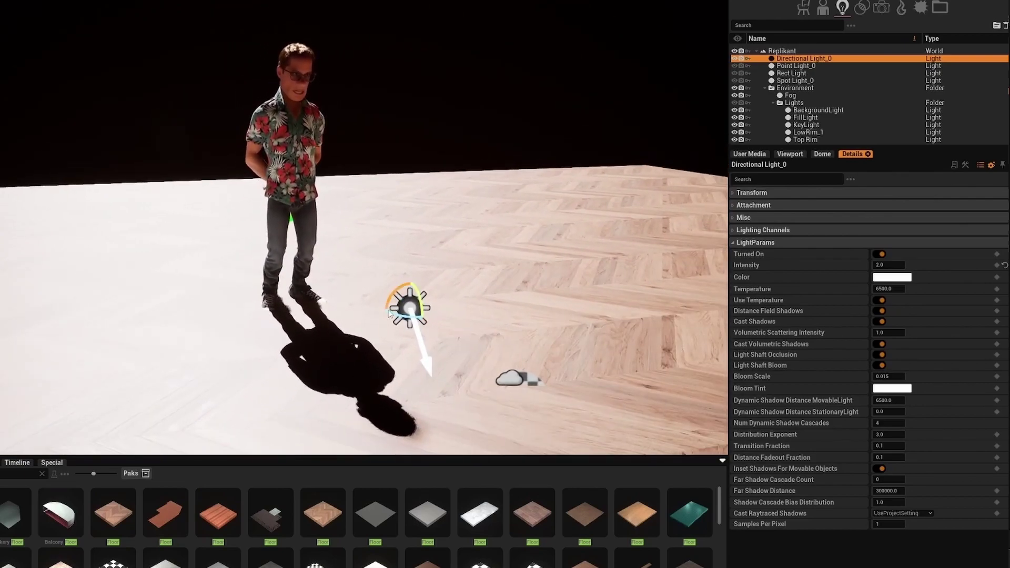
drag(404, 317, 404, 293)
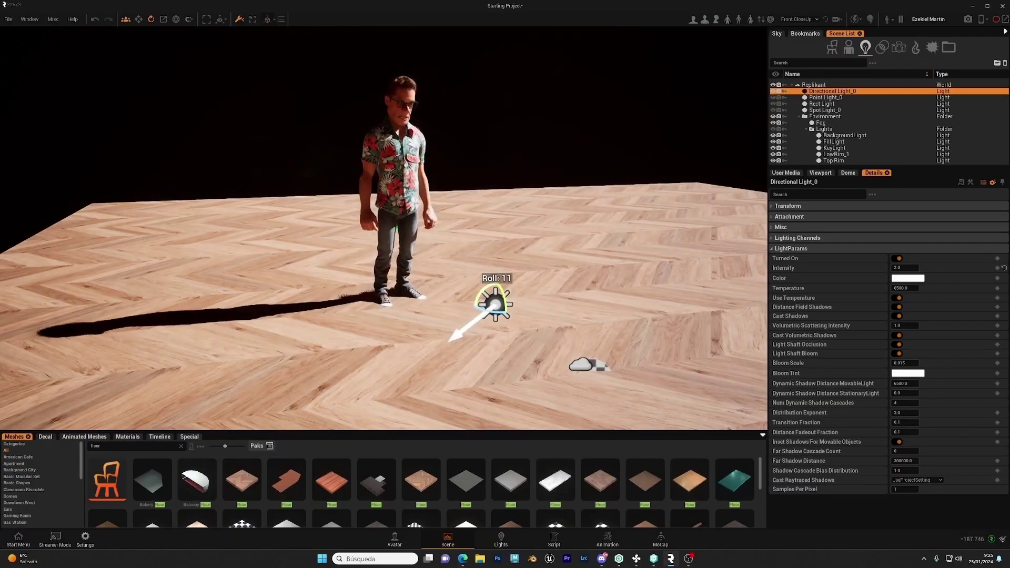
Move the directional light to different spots around the avatar, finishing on the floor in front of him on the side opposite his shadow.
drag(491, 306, 571, 219)
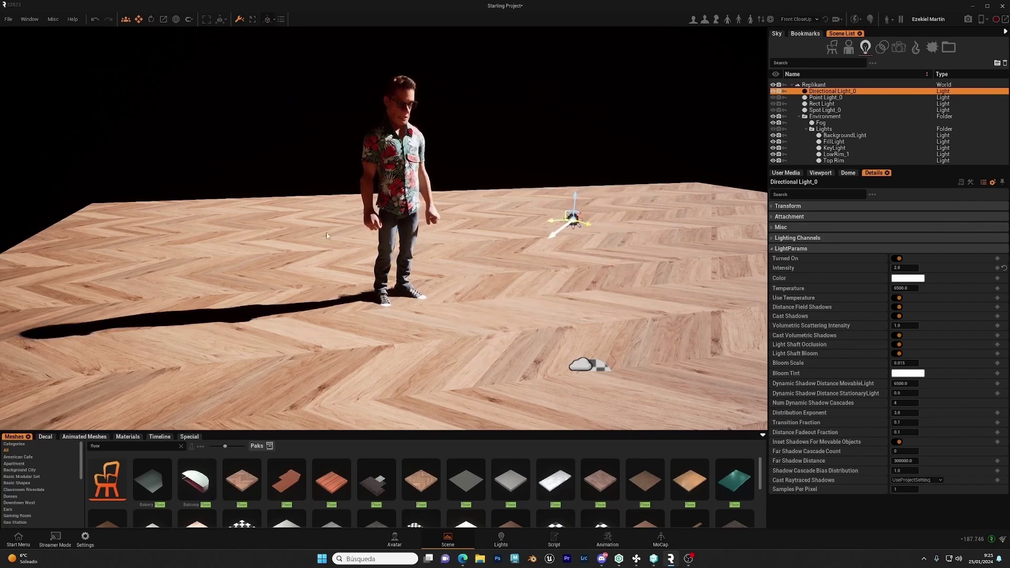
drag(393, 352, 426, 351)
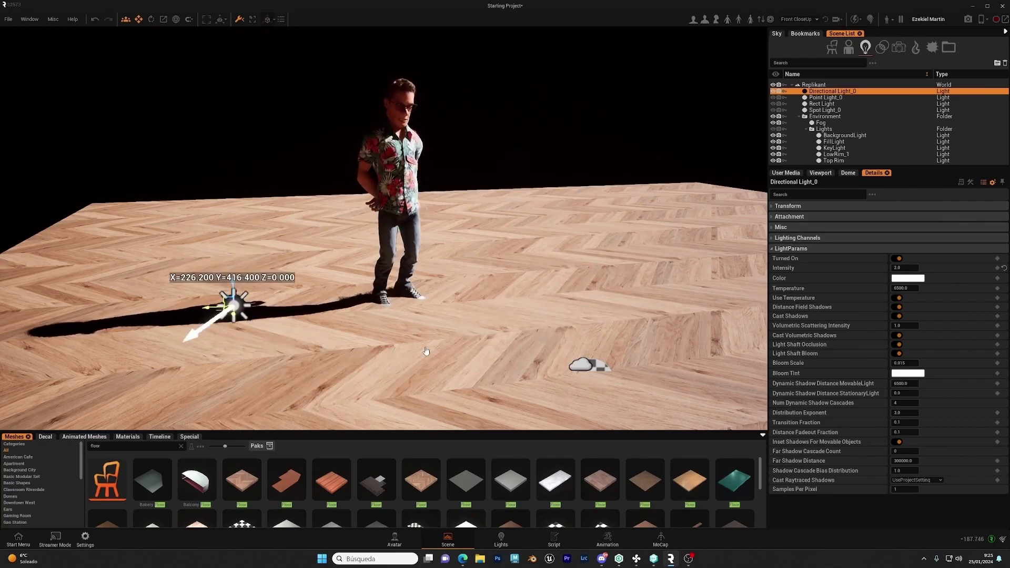
drag(502, 313, 599, 319)
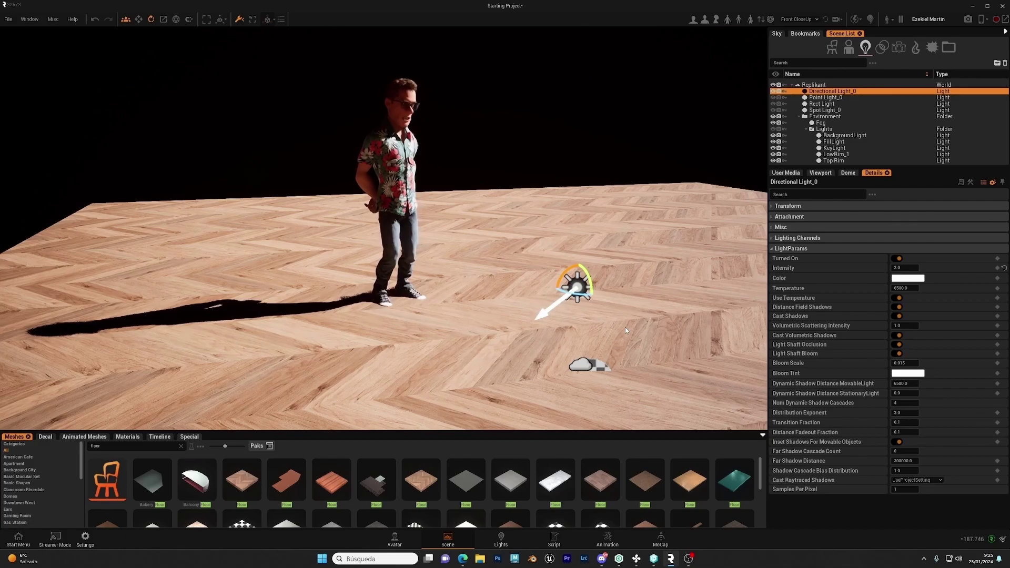
Rotate the directional light's yaw by about 37 degrees so the avatar's shadow falls diagonally behind him.
key(w)
right_drag(625, 330, 550, 312)
key(s)
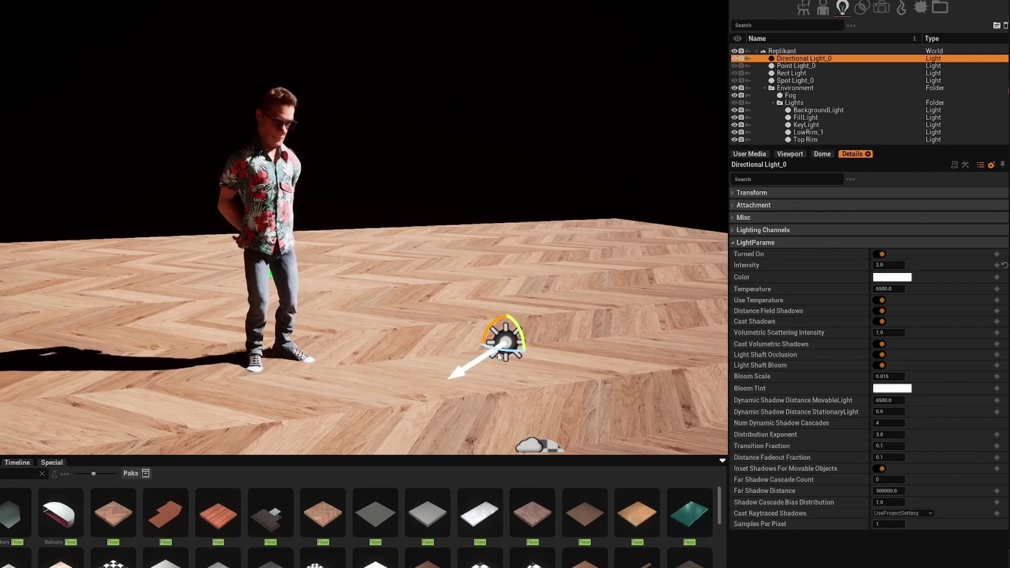
drag(494, 353, 501, 350)
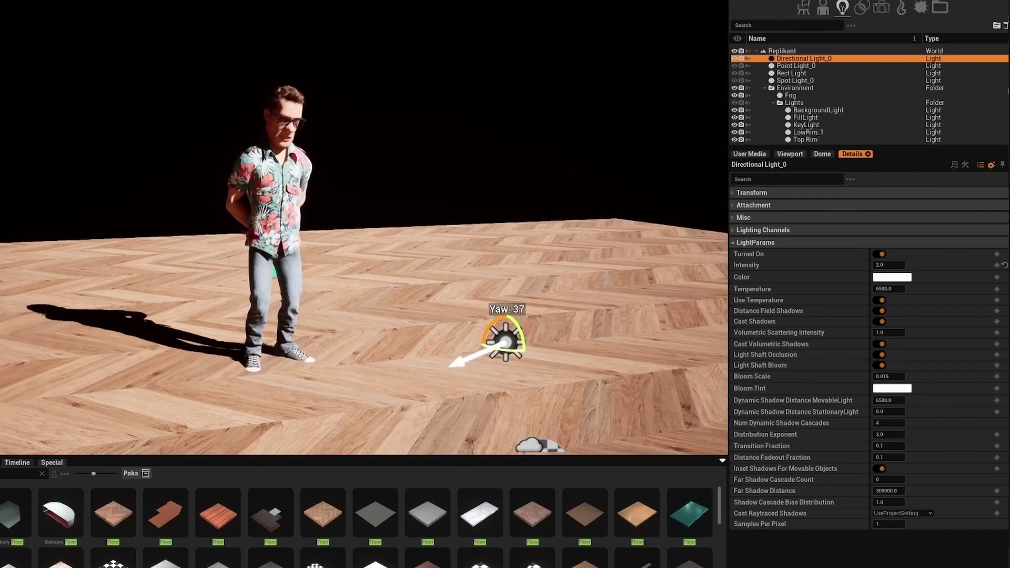
Set the directional light's intensity to 1 to dim the lighting on the avatar and the wooden floor.
right_drag(605, 138, 710, 143)
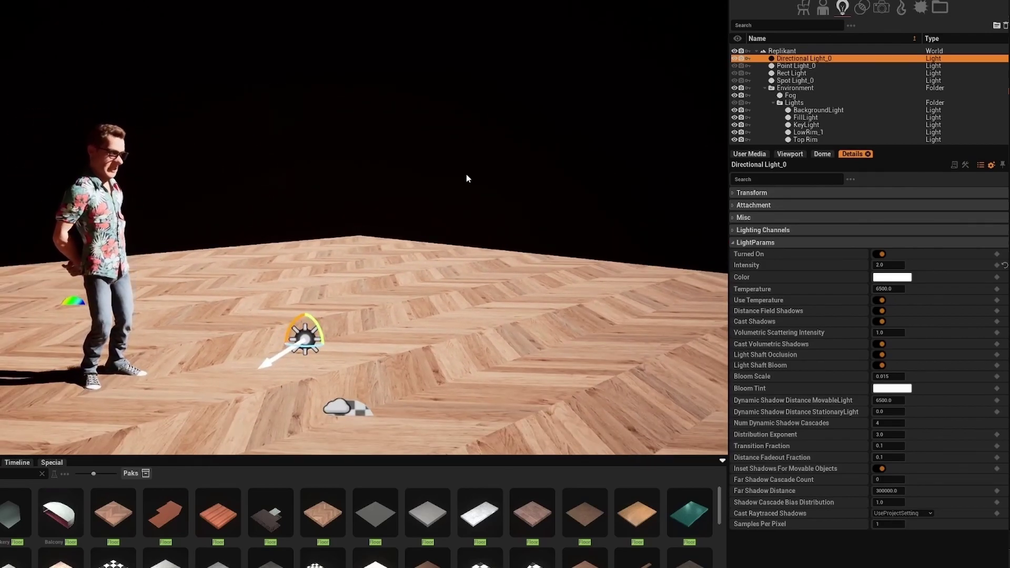
right_drag(468, 178, 342, 192)
key(w)
right_drag(457, 268, 451, 268)
key(s)
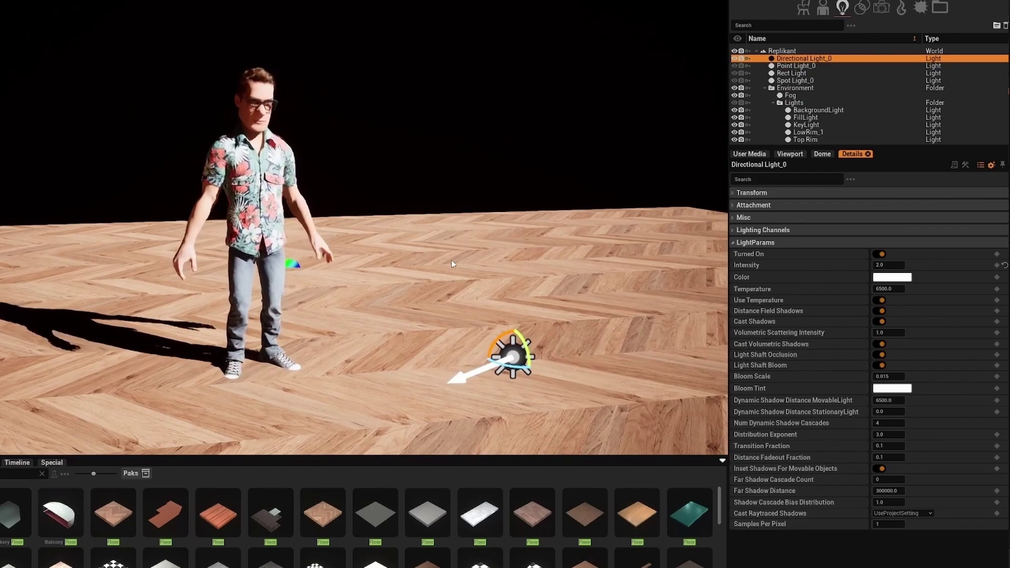
right_drag(451, 259, 408, 244)
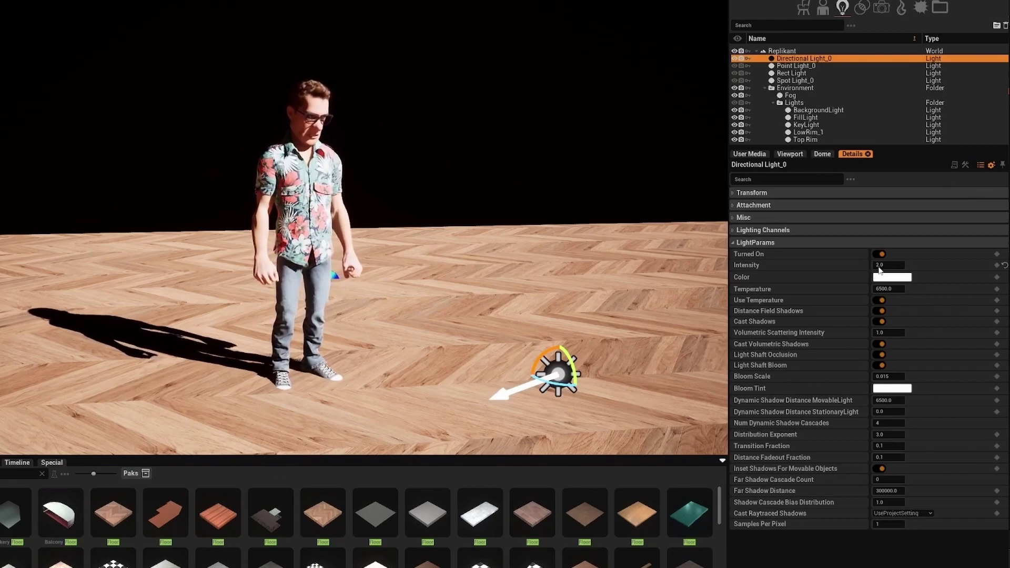
click(878, 267)
text(1)
key(Return)
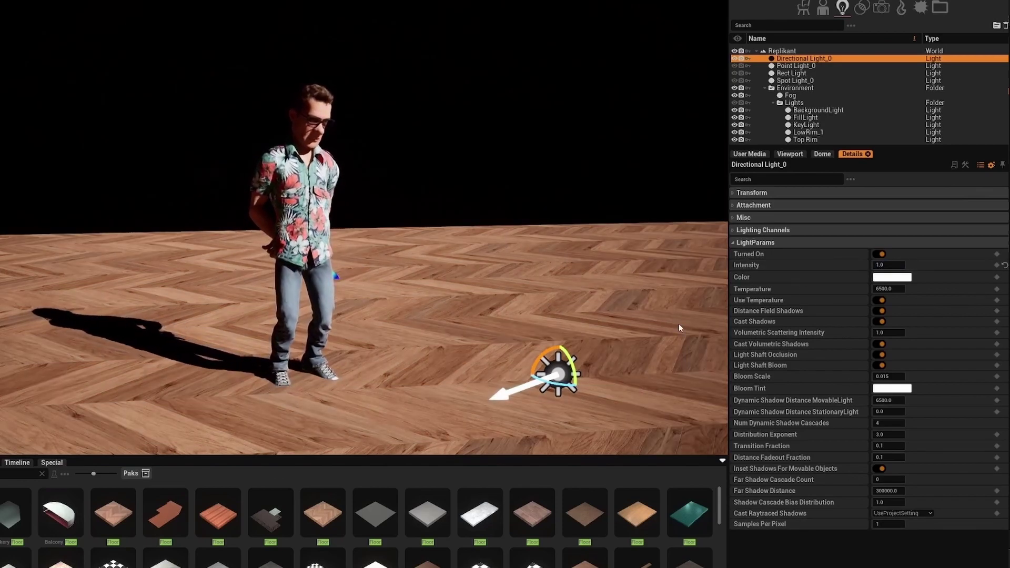
Switch to the Lights workspace with its light rig presets and make the viewport slightly taller, framing the avatar more closely.
mouse_move(363, 227)
right_down()
mouse_move(364, 239)
mouse_move(355, 217)
mouse_move(348, 224)
mouse_move(370, 227)
mouse_move(353, 211)
right_up()
key(s)
key(w)
key(s)
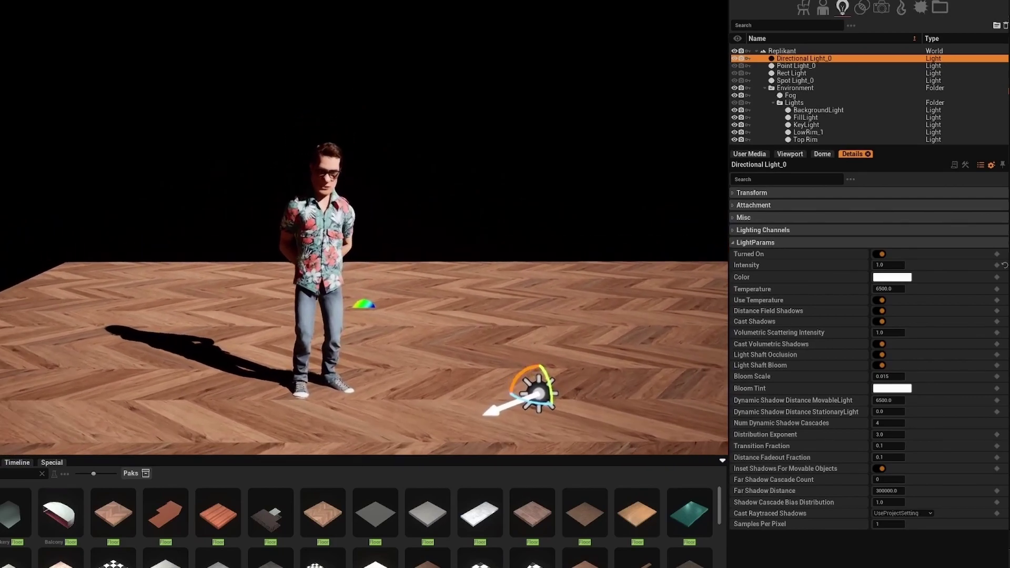
right_drag(593, 330, 593, 329)
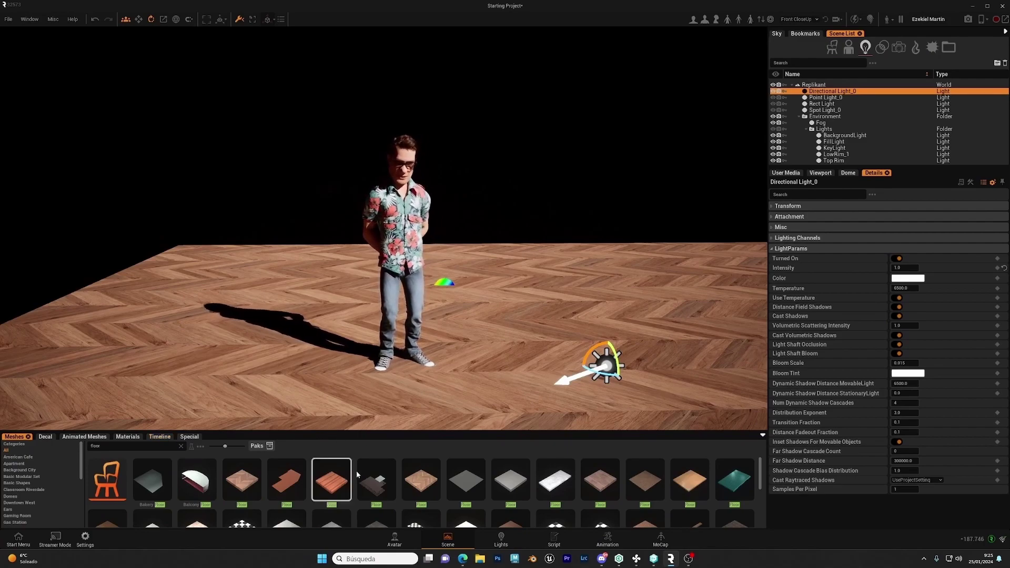
click(502, 541)
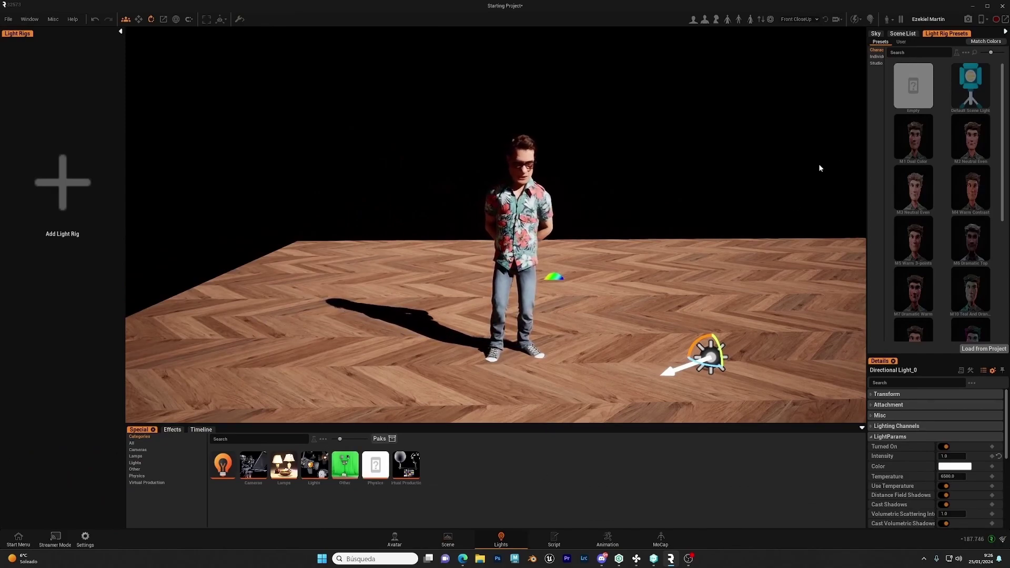
drag(608, 424, 610, 432)
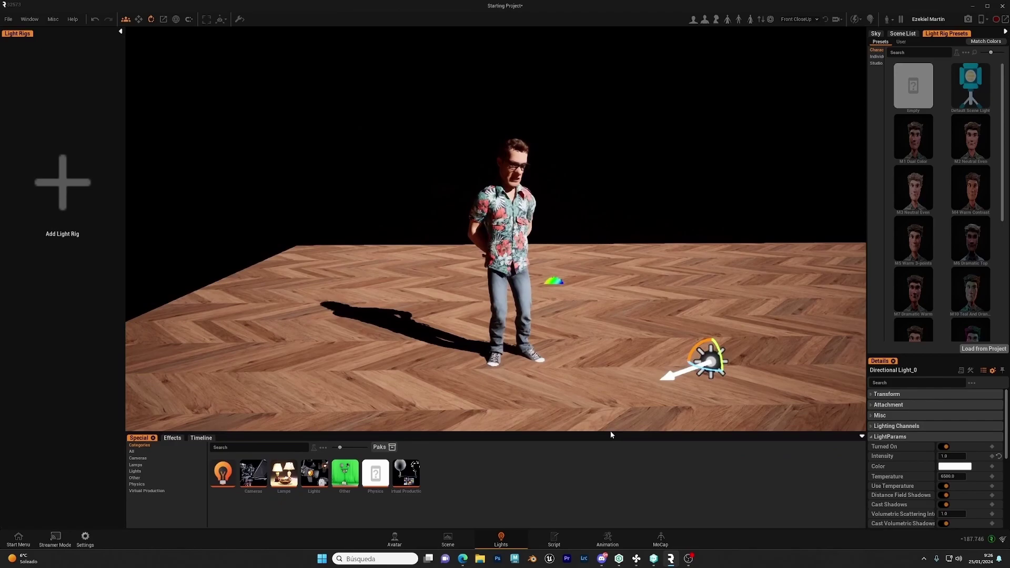
key(w)
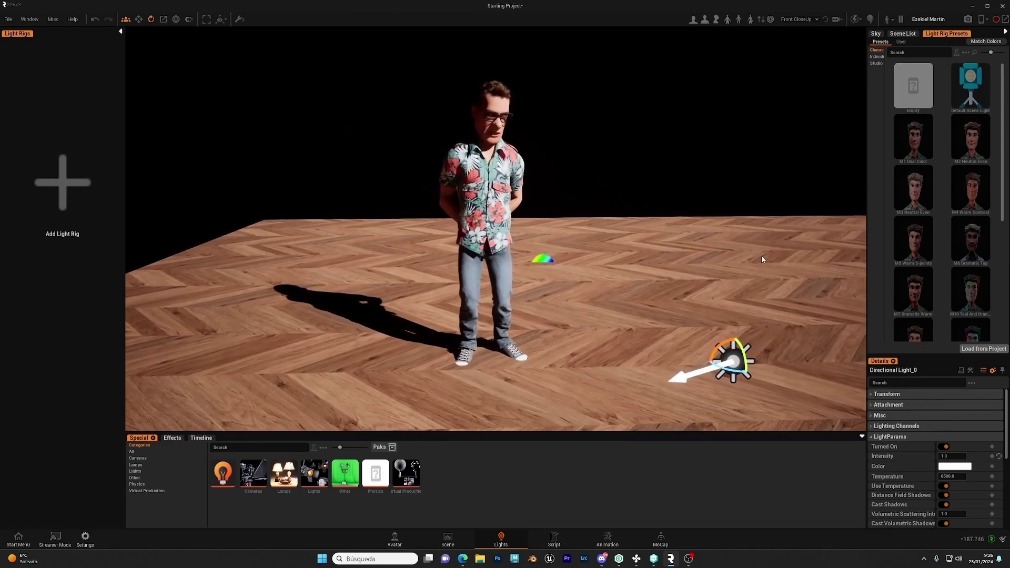